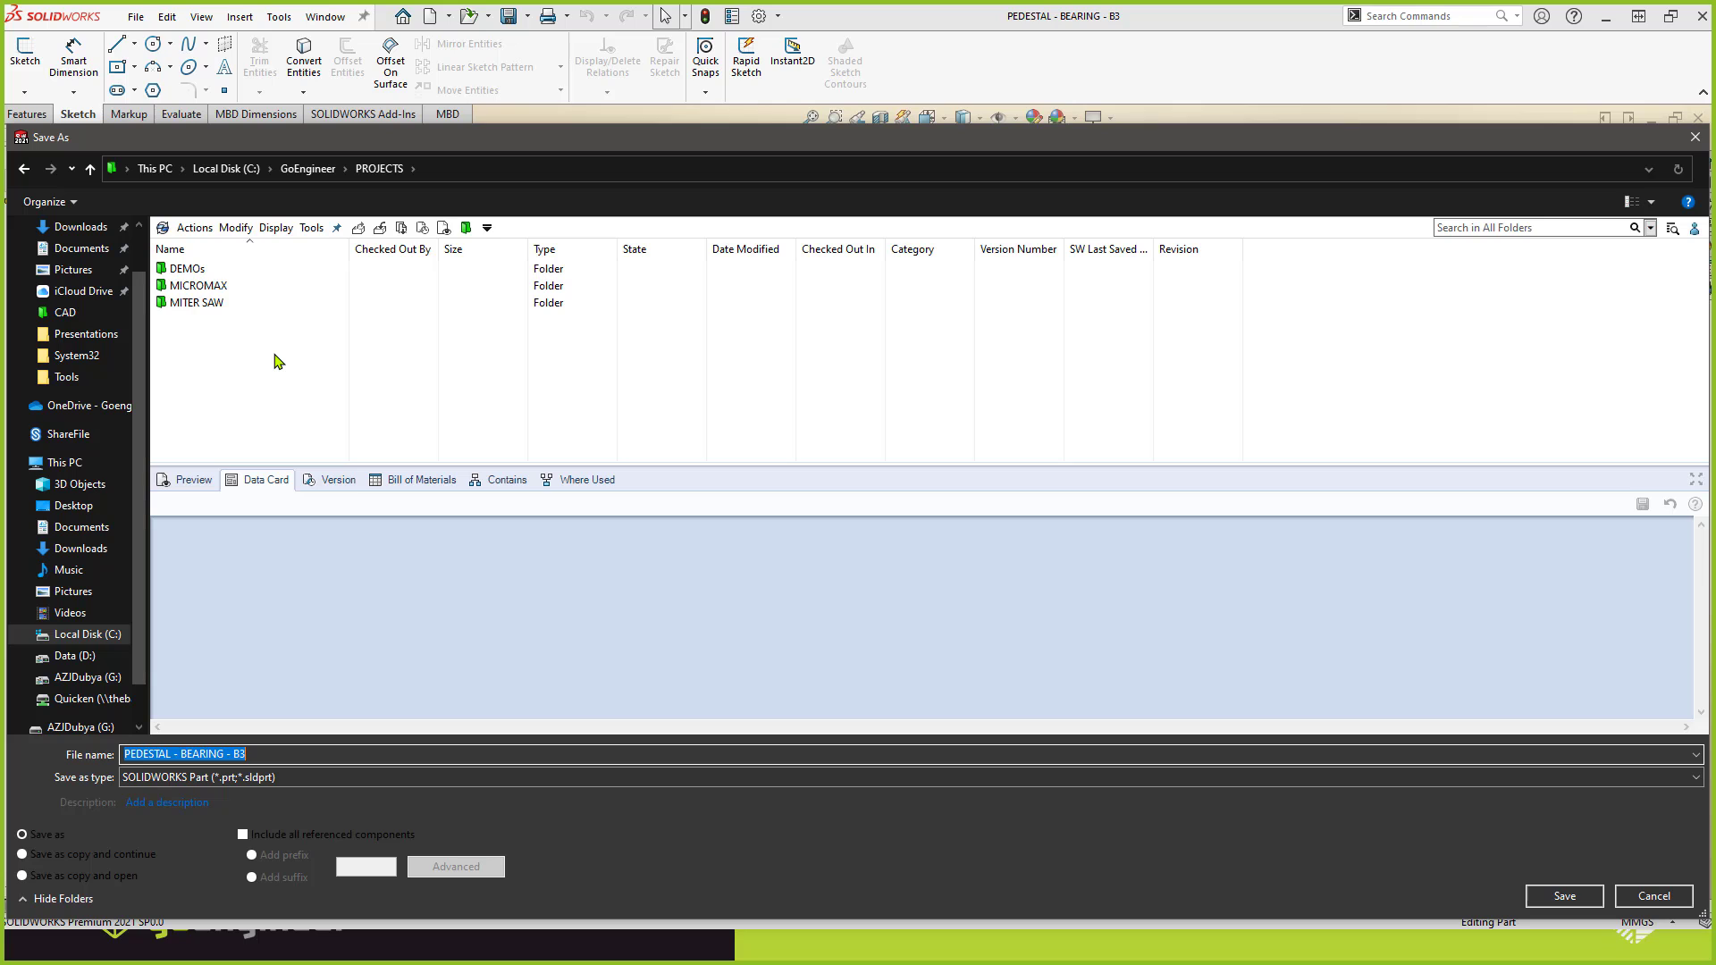
# Browse to MITER SAW > CAD in the Save As dialog and view the data cards of BEARING - LINEAR and BASE.
pyautogui.doubleClick(191, 303)
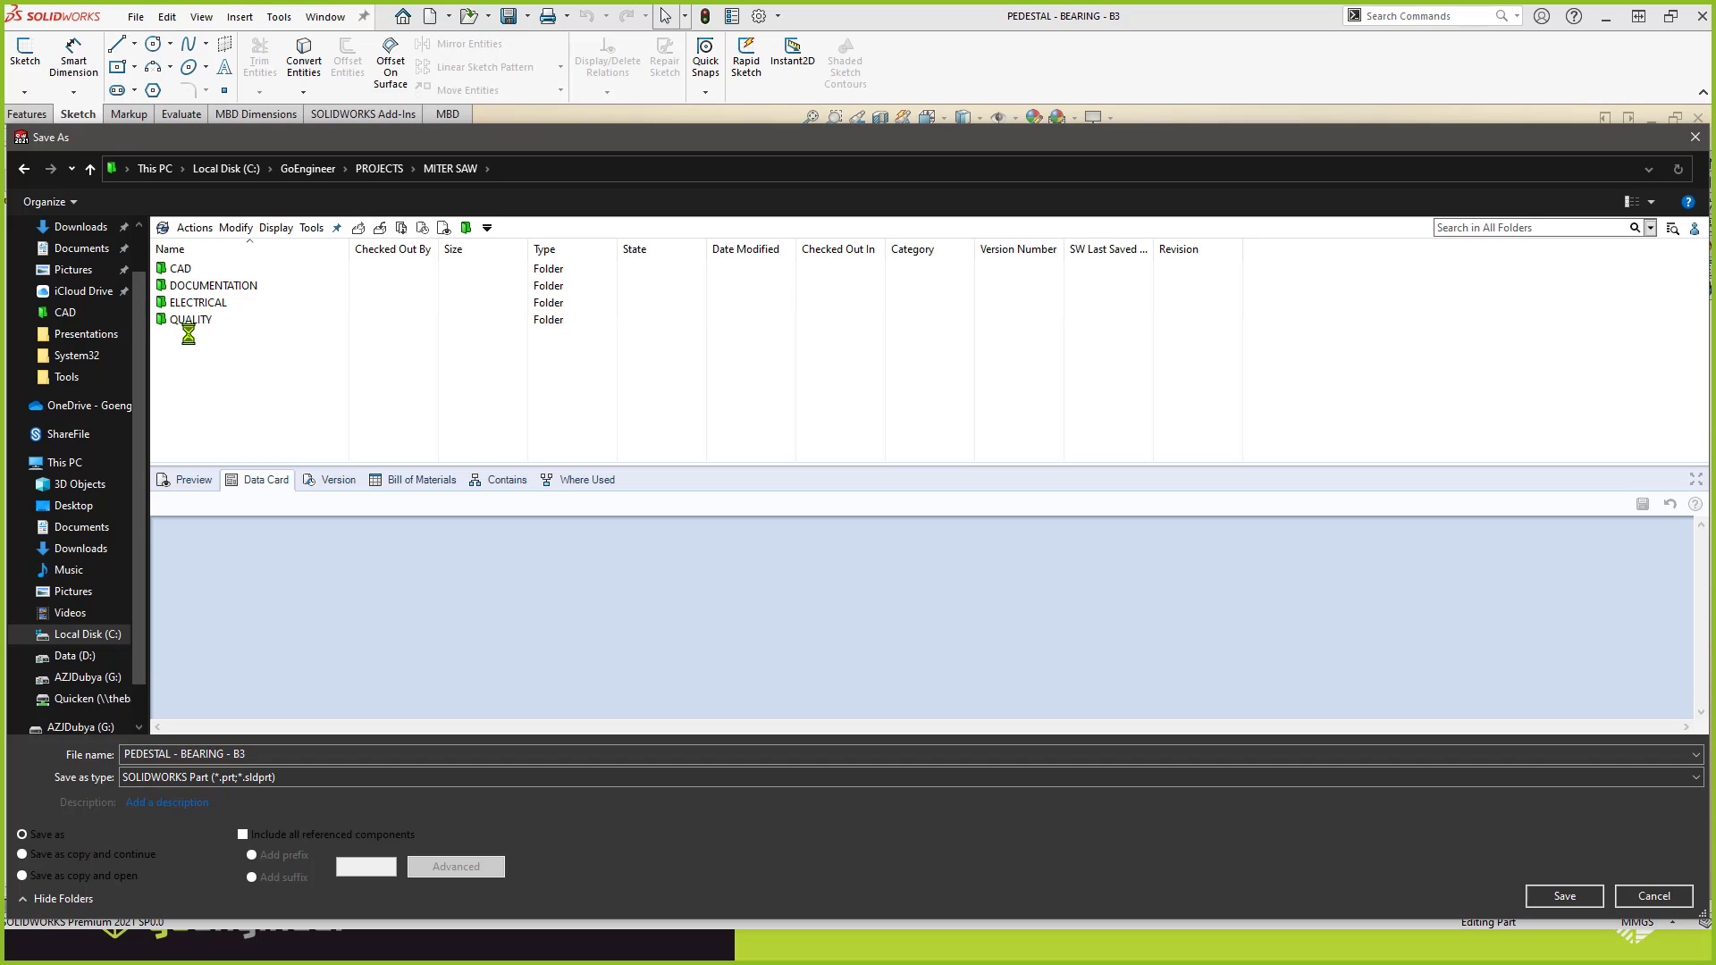
pyautogui.doubleClick(187, 269)
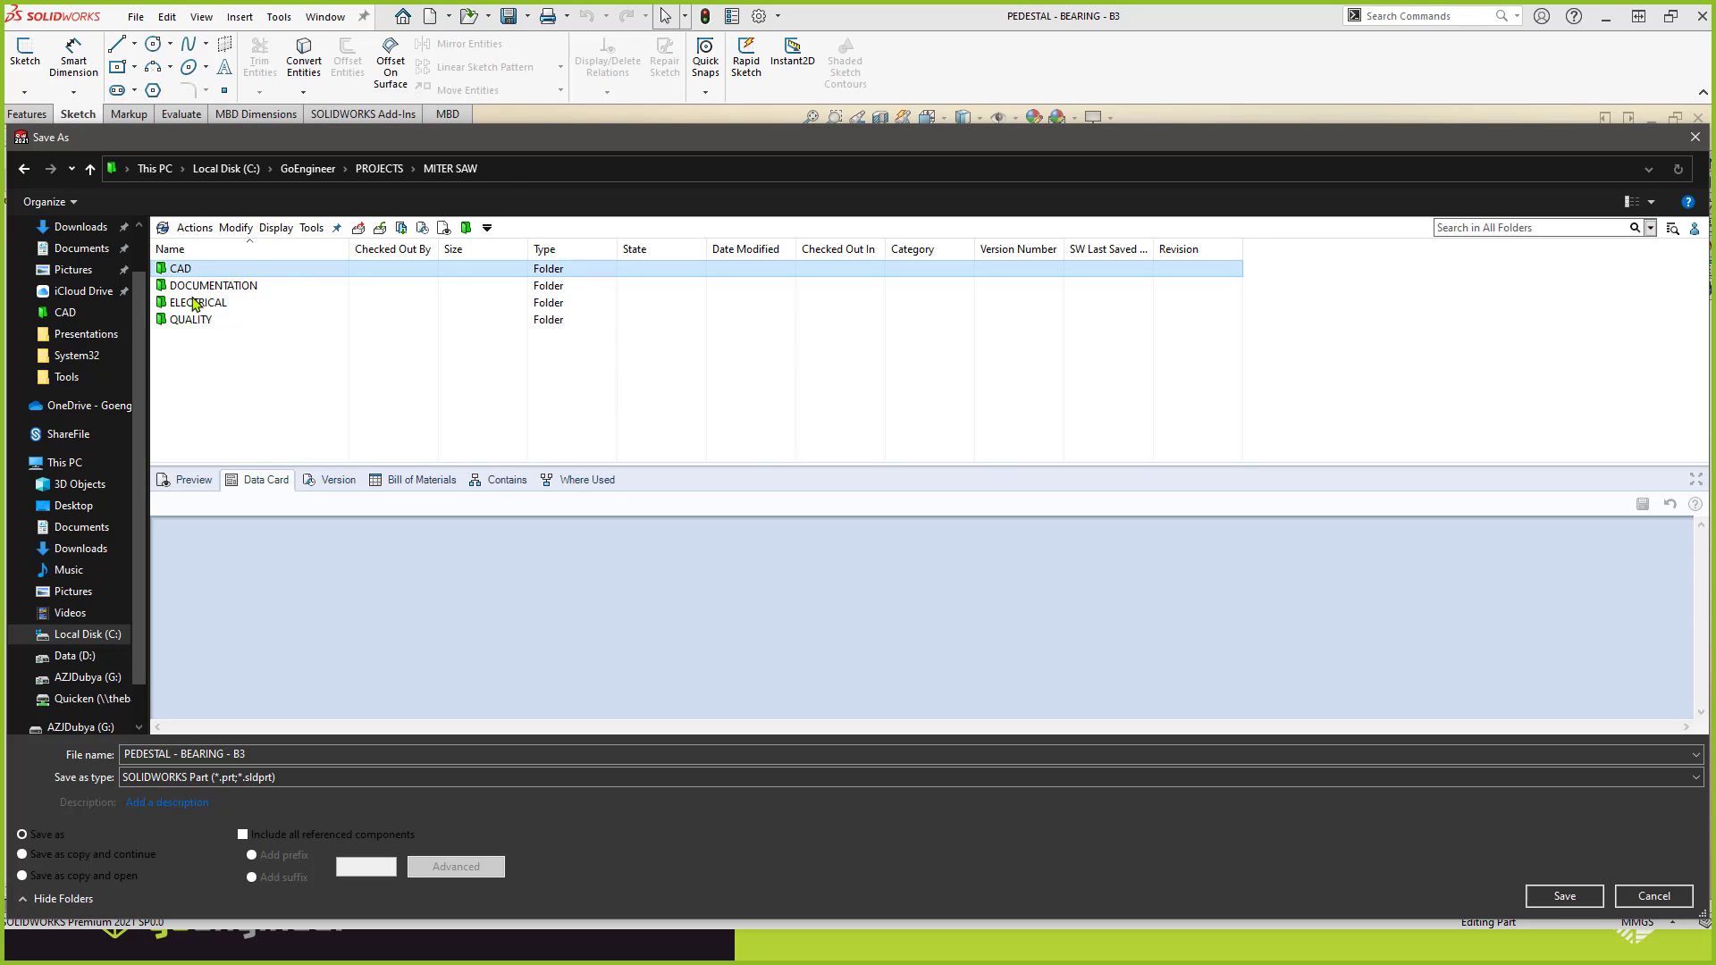
pyautogui.click(208, 302)
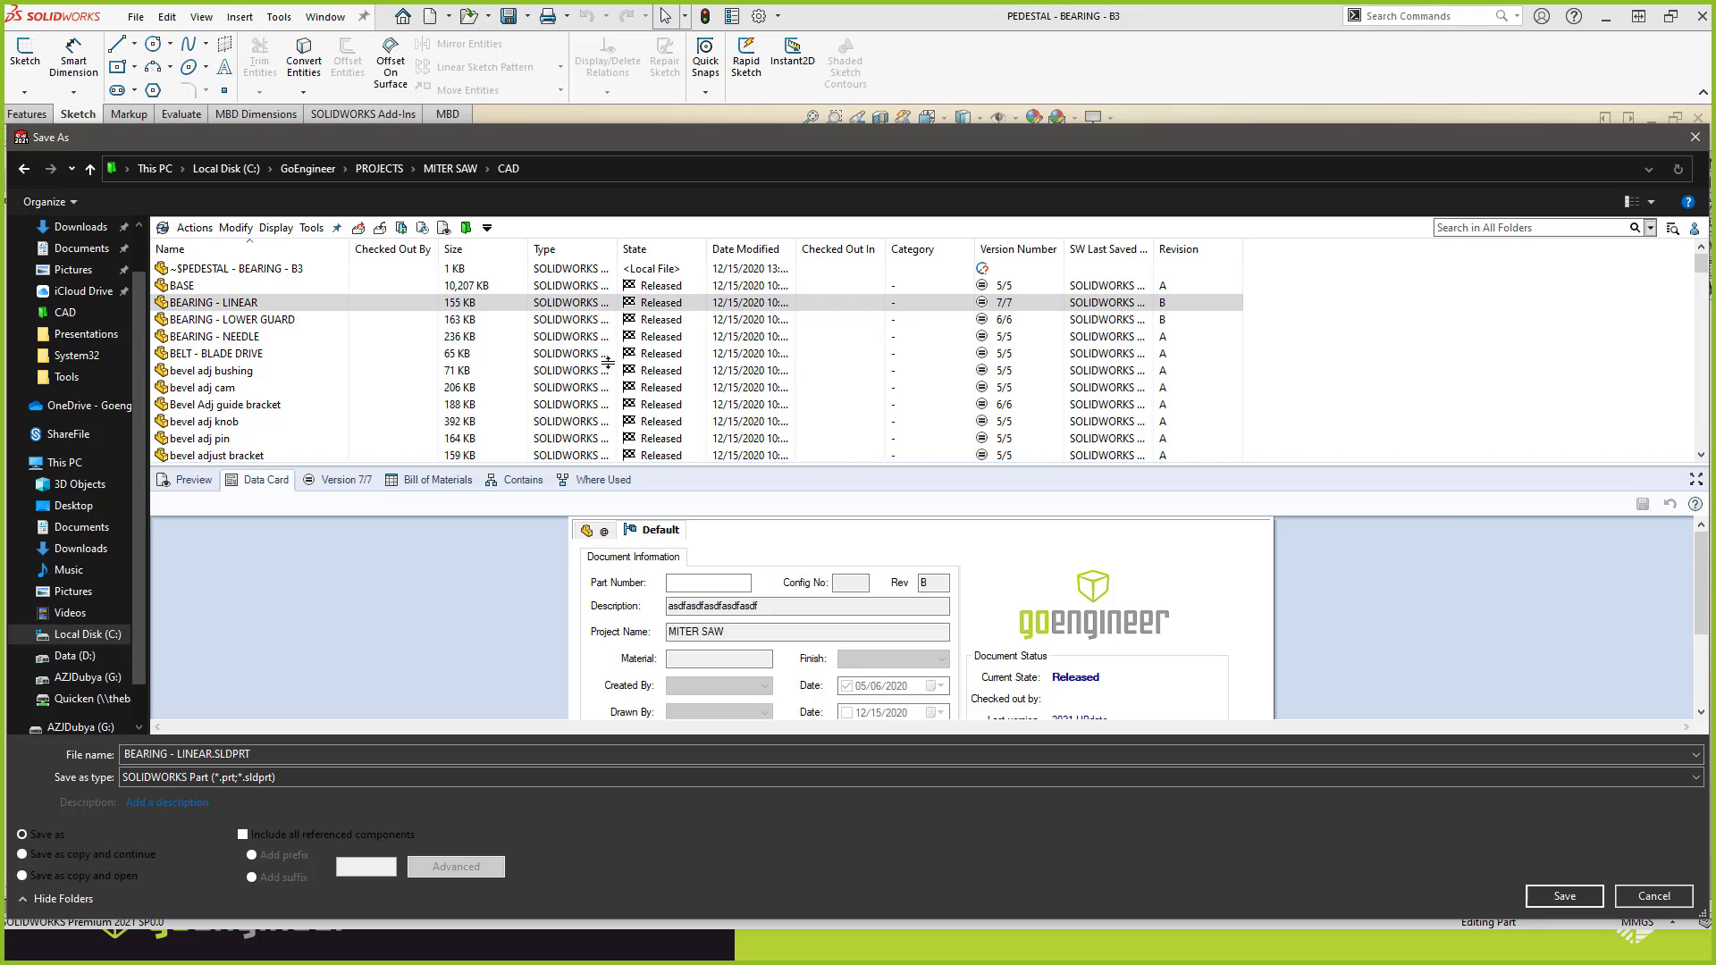
pyautogui.moveTo(592, 306); pyautogui.dragTo(592, 308)
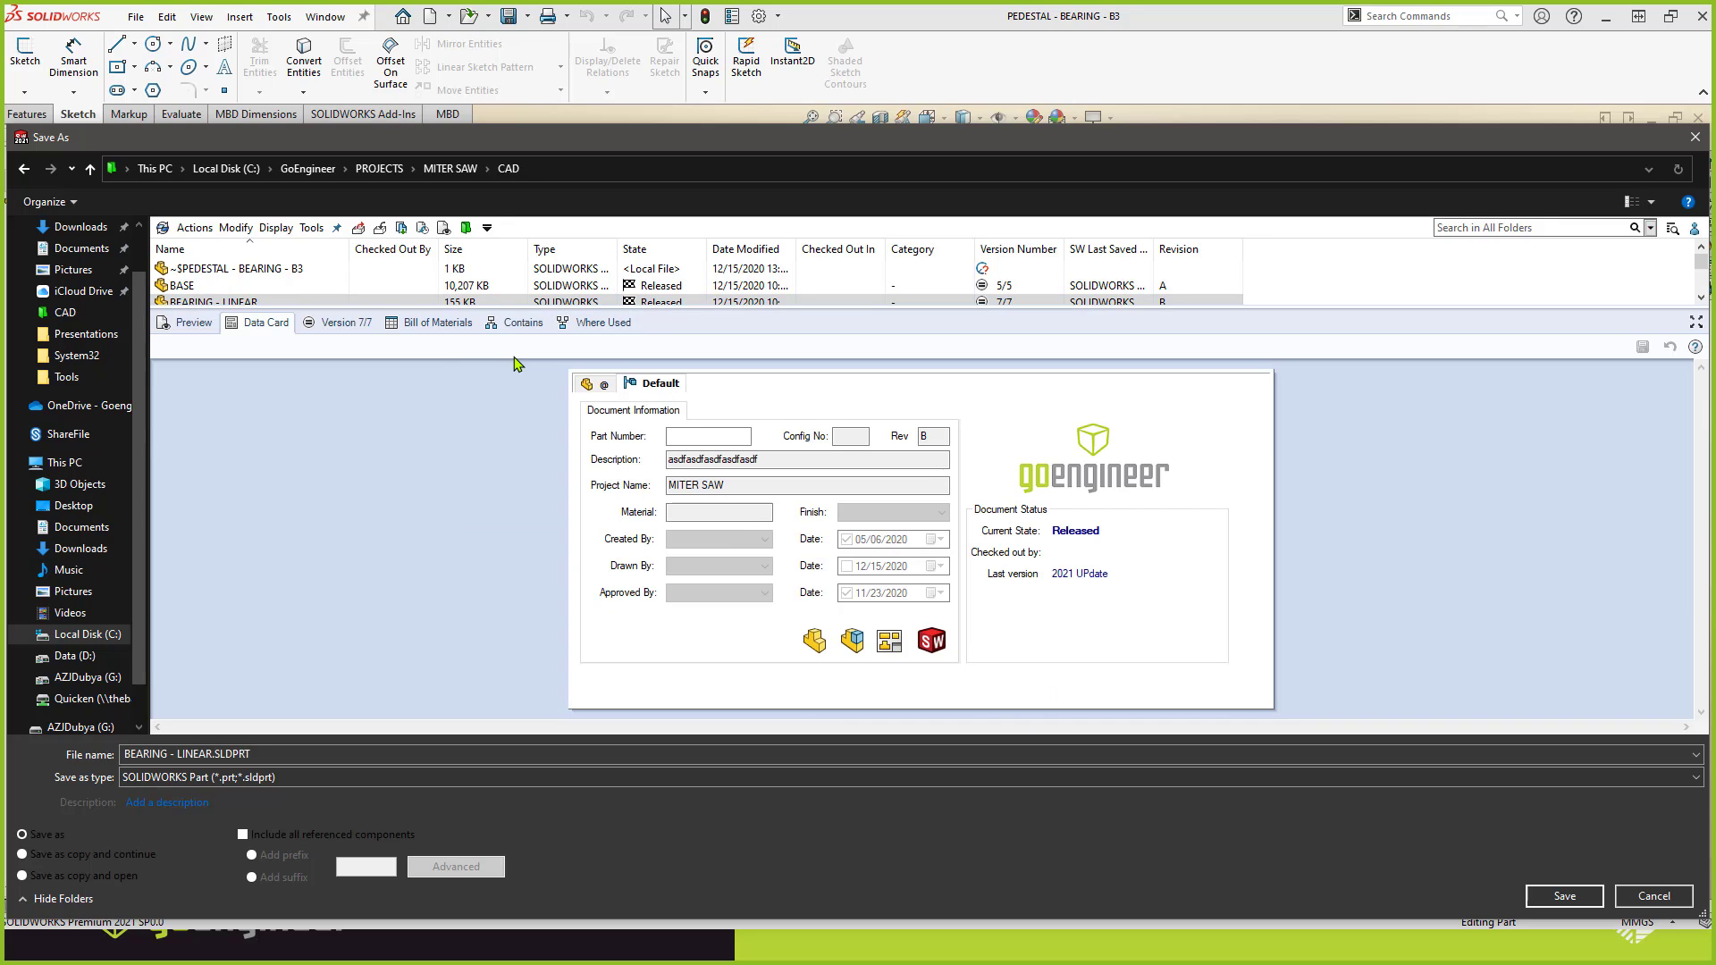
pyautogui.click(215, 287)
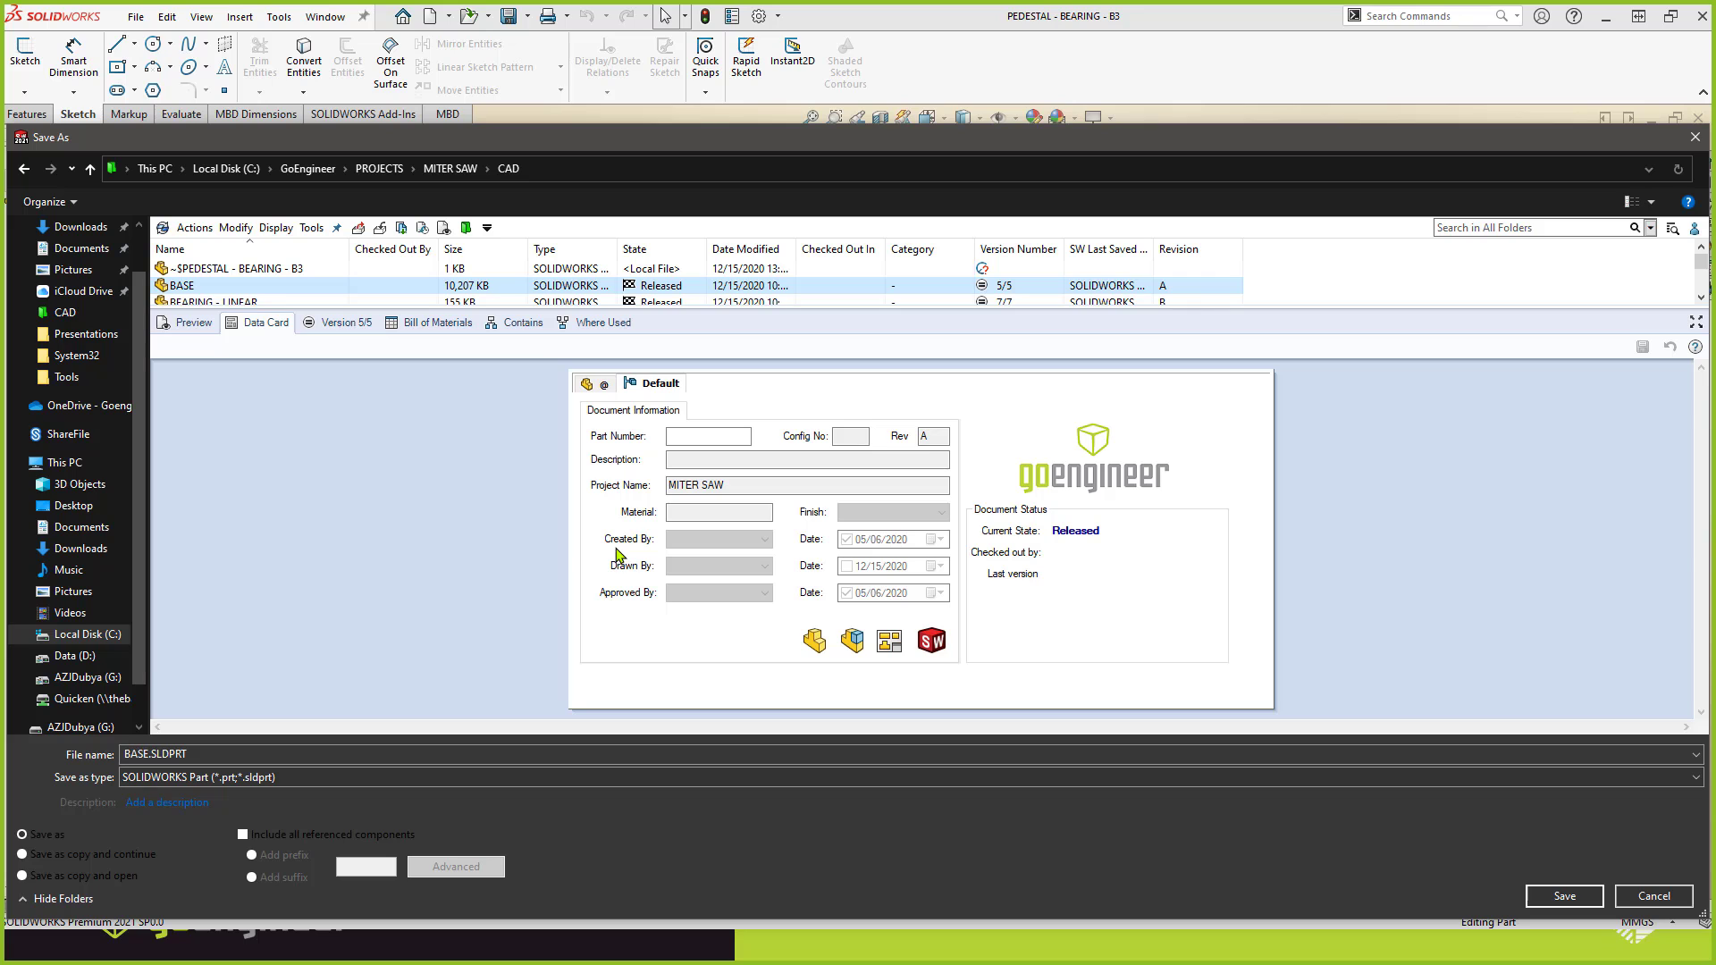
# Enlarge the file list, browse the CAD folder's parts and show where the BASE part is used.
pyautogui.scroll(-3, 353, 284)
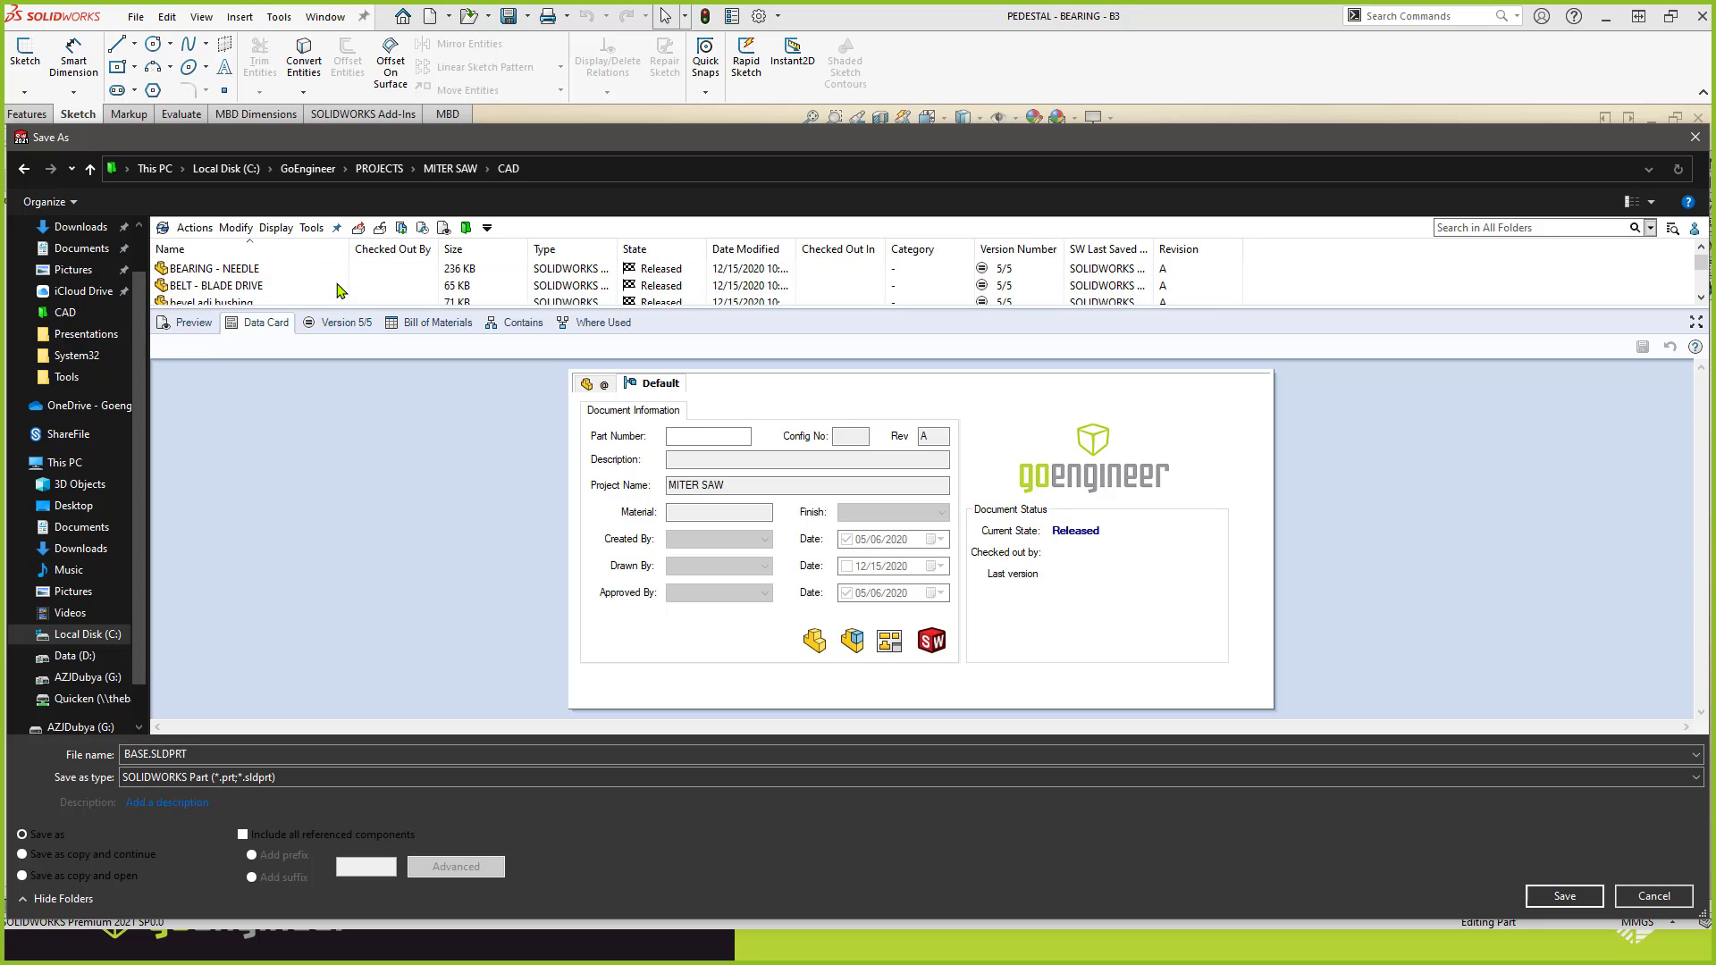
pyautogui.moveTo(338, 309); pyautogui.dragTo(341, 470)
pyautogui.scroll(-1, 308, 401)
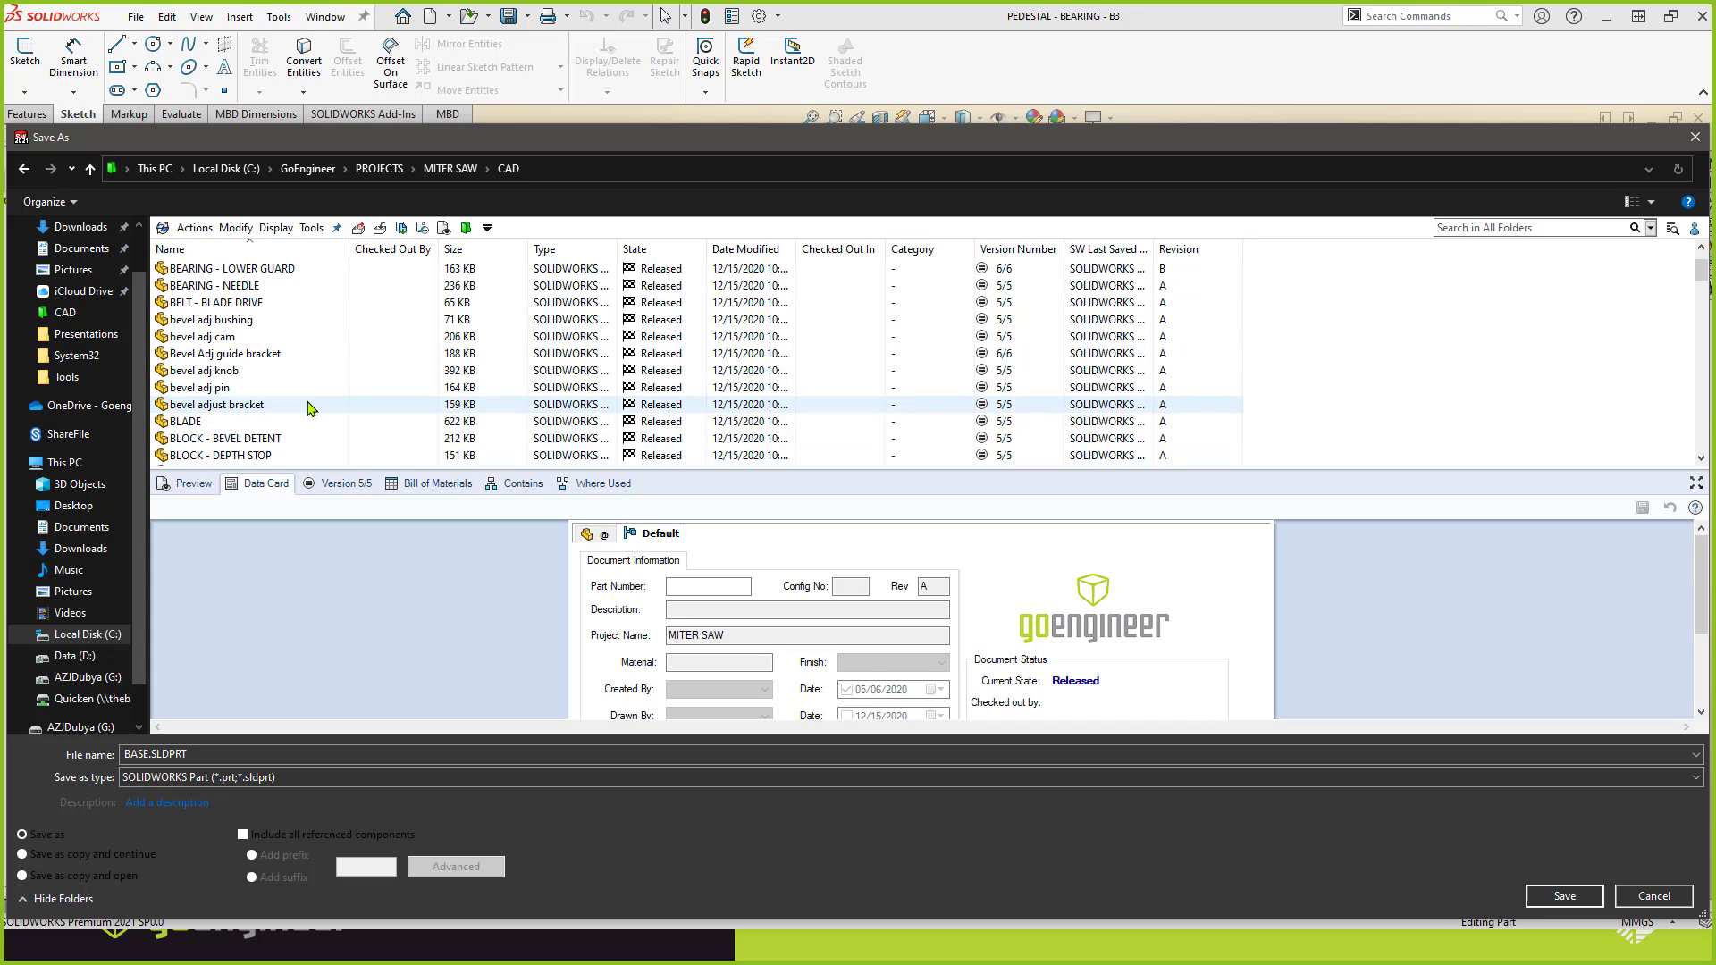
pyautogui.click(592, 483)
pyautogui.click(256, 597)
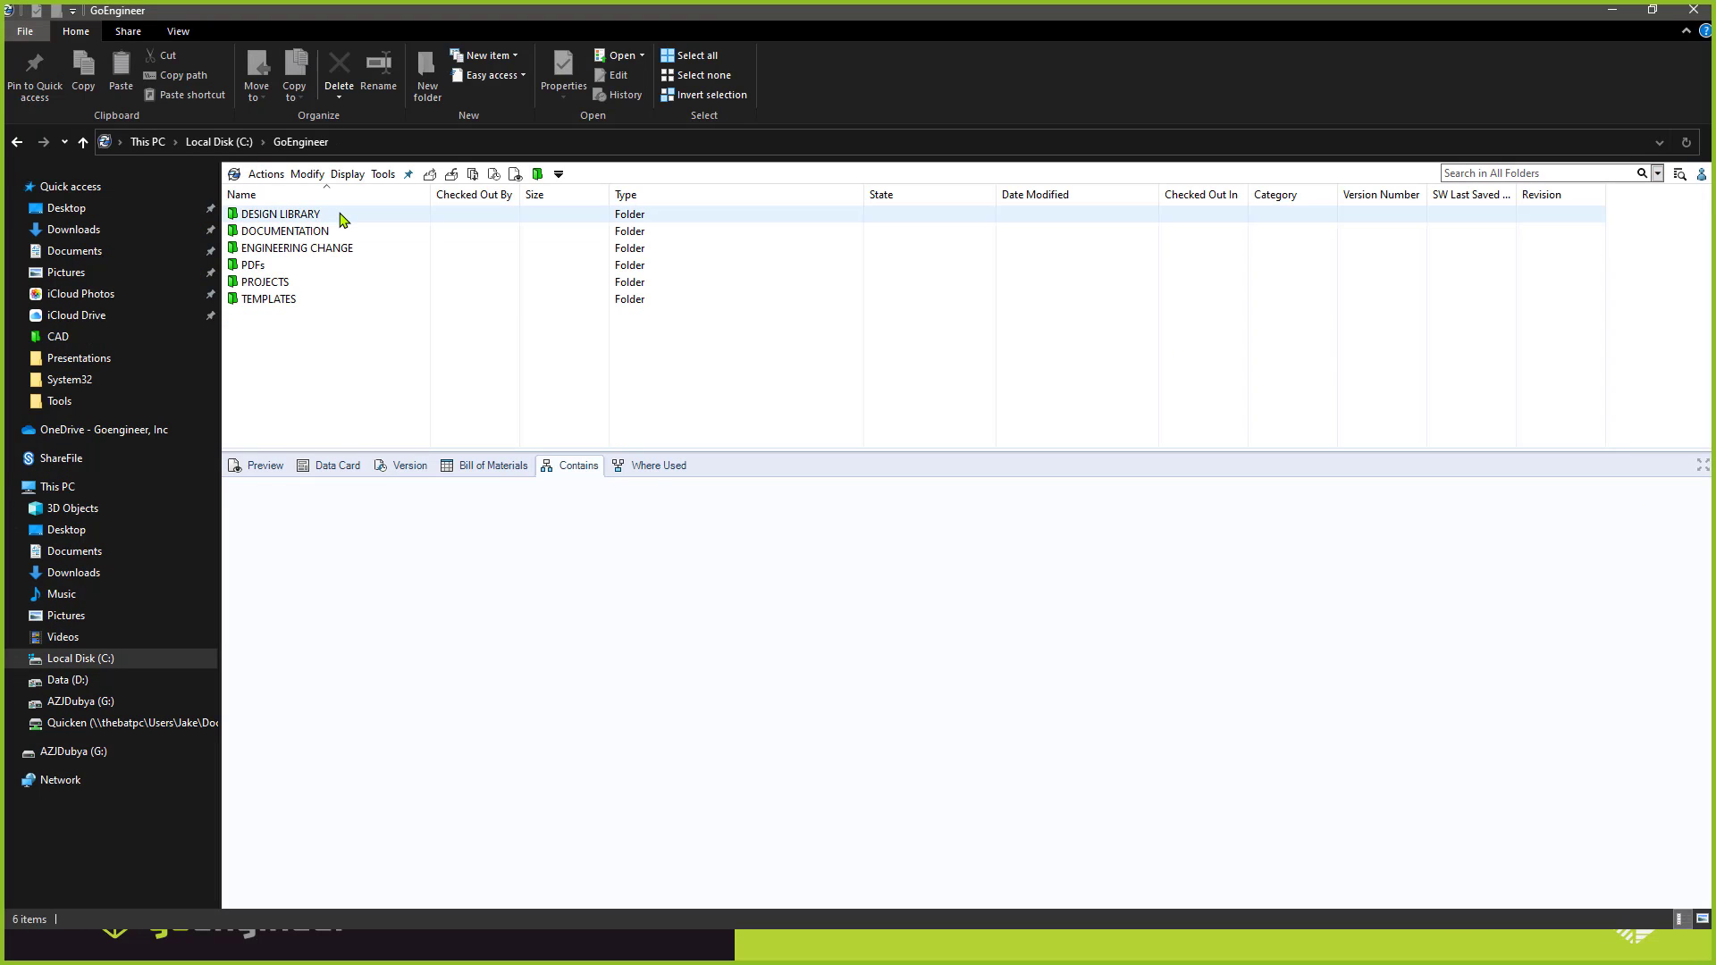
# Browse the vault in File Explorer to PROJECTS > MITER SAW > CAD and show what the _MITER SAW assembly contains.
pyautogui.doubleClick(313, 286)
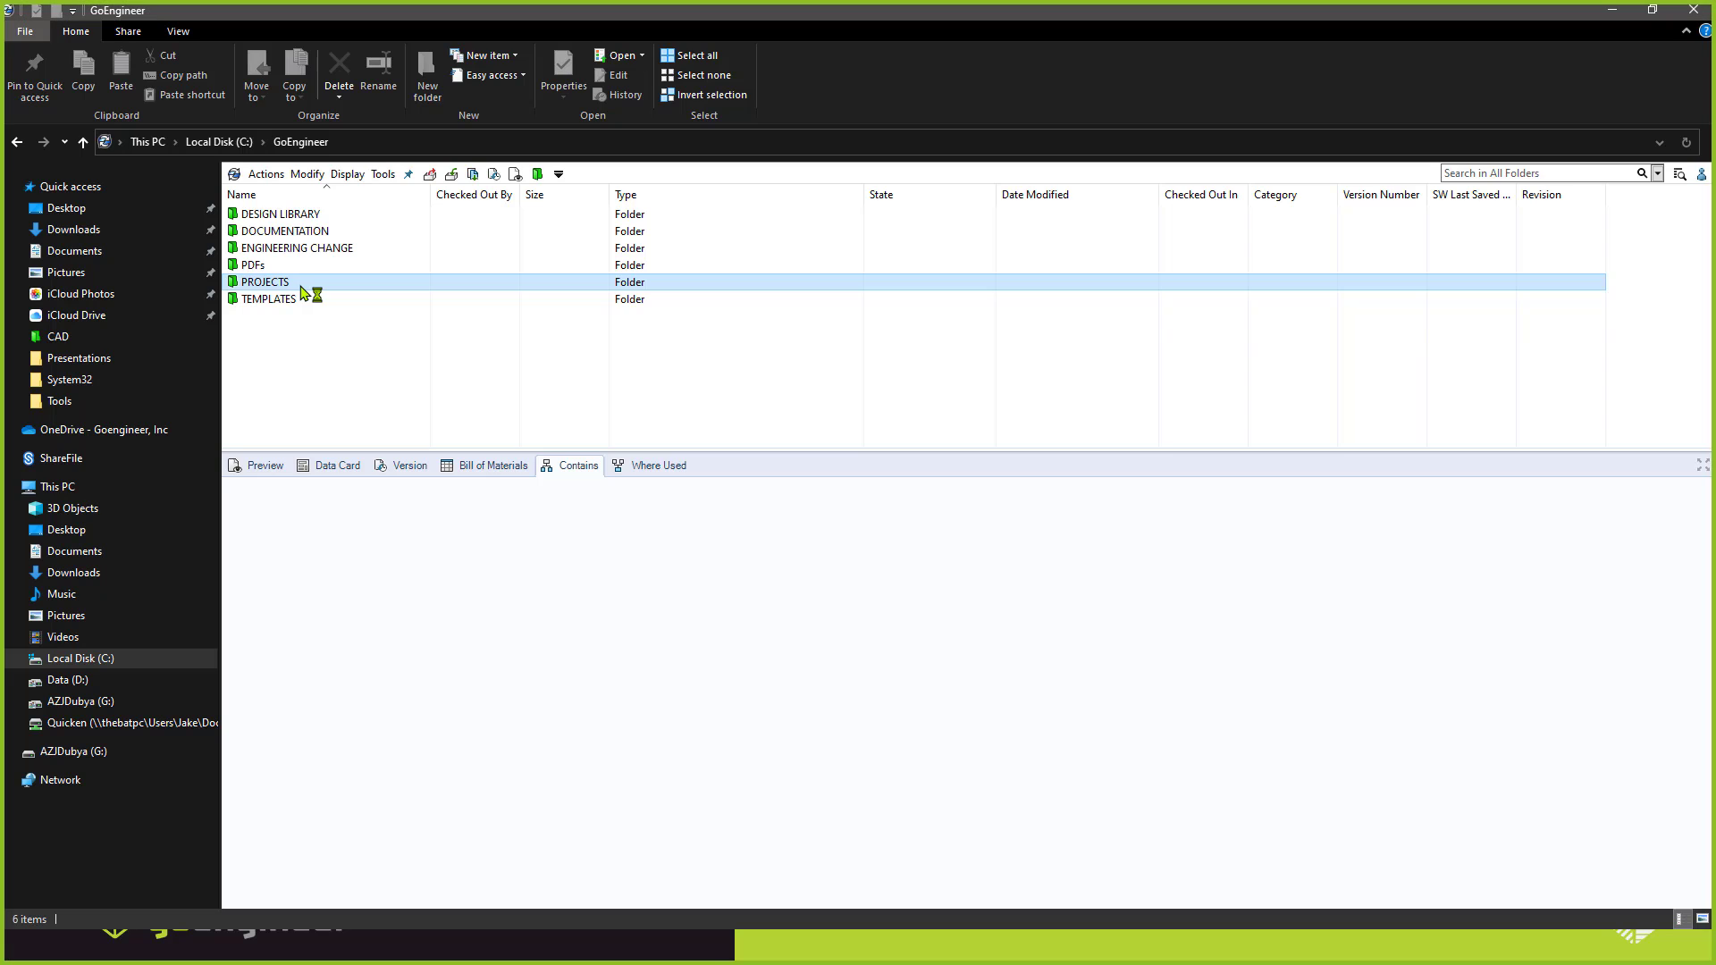
pyautogui.doubleClick(291, 257)
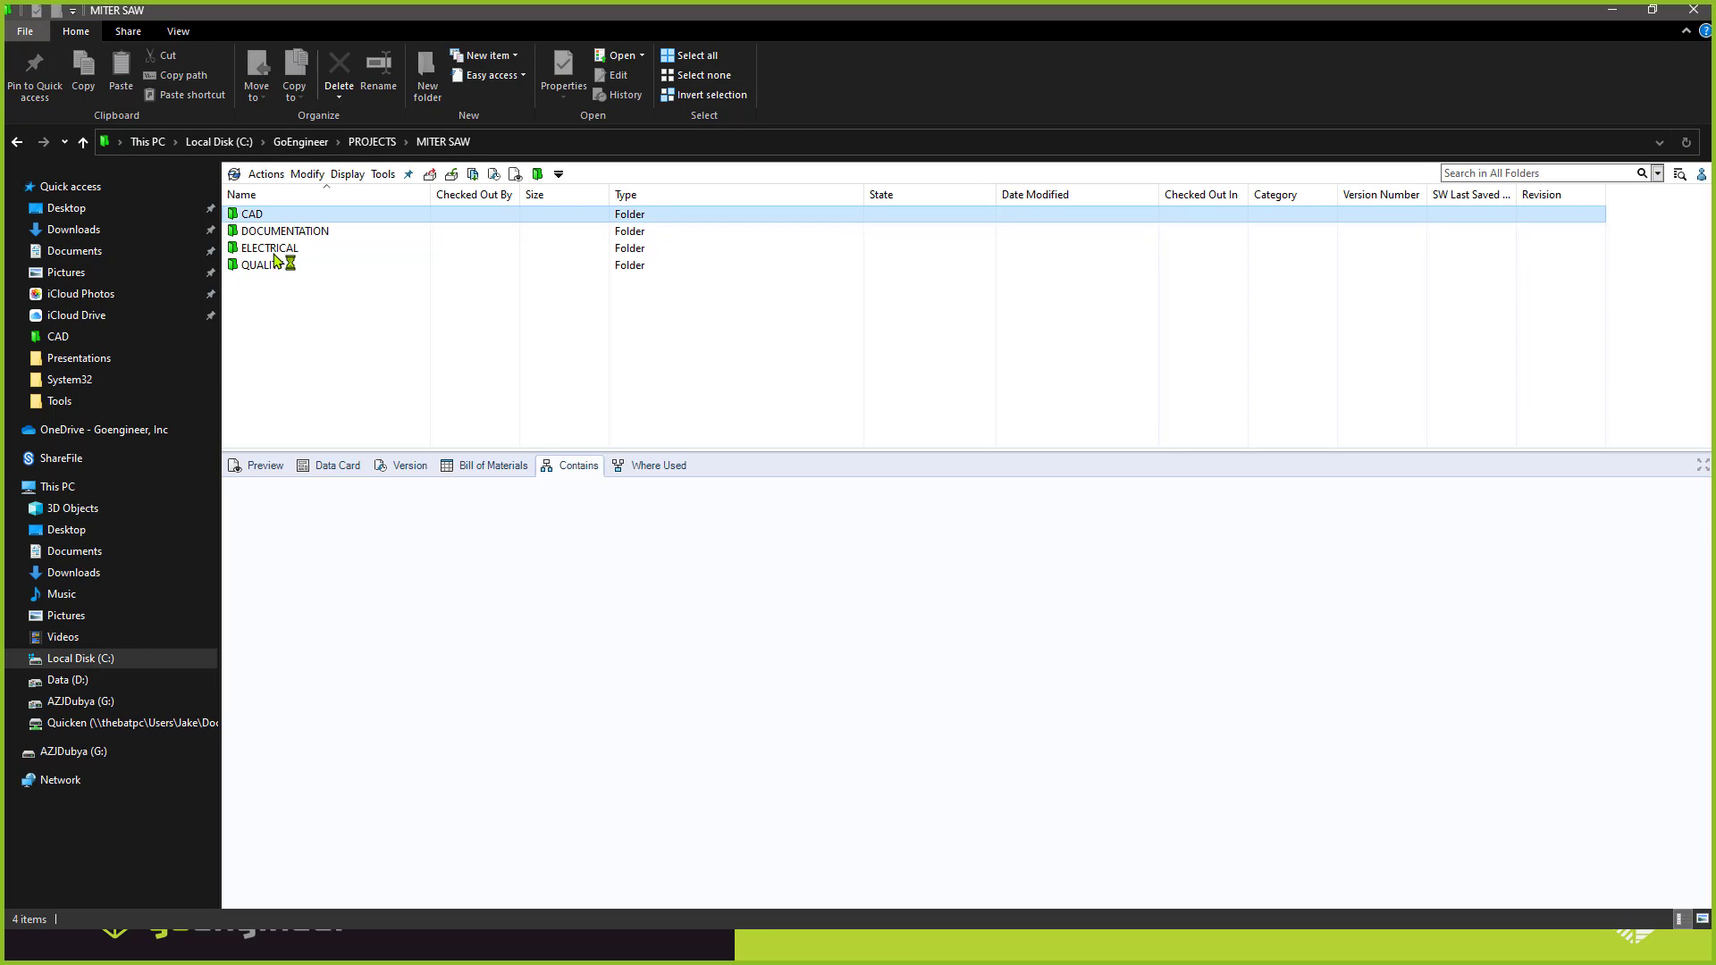
pyautogui.doubleClick(270, 217)
pyautogui.click(271, 218)
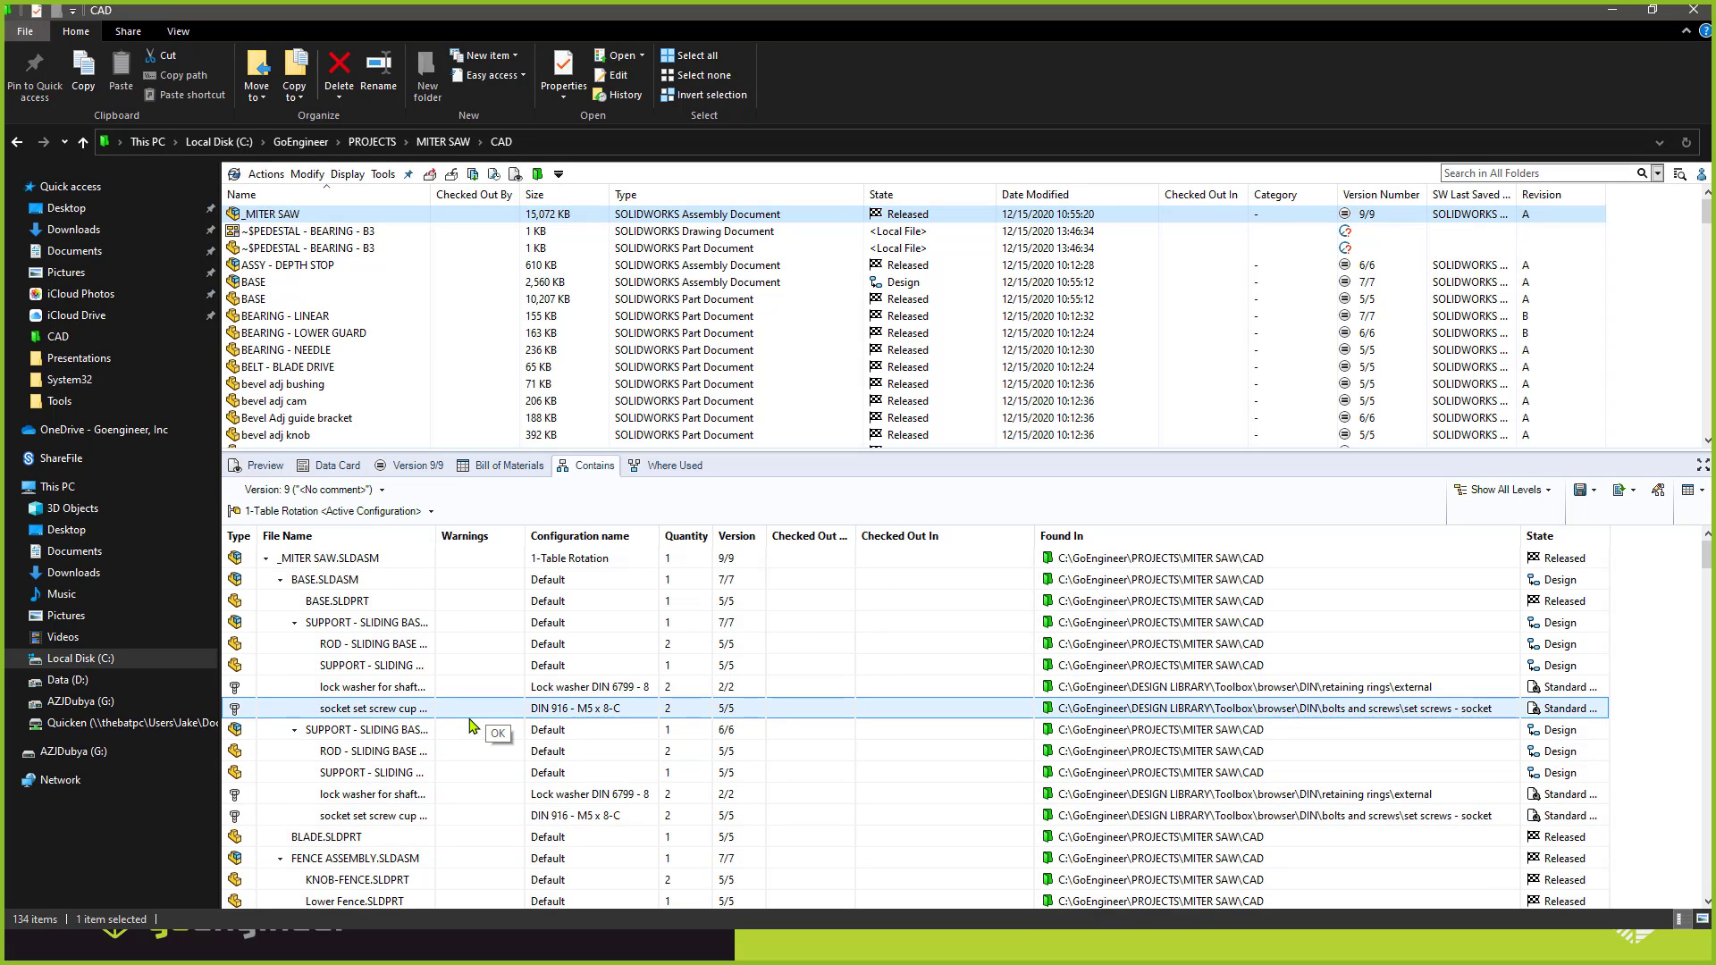
# Return to the GoEngineer vault root, reopen PROJECTS > MITER SAW > CAD and view the _MITER SAW assembly's data card.
pyautogui.click(390, 148)
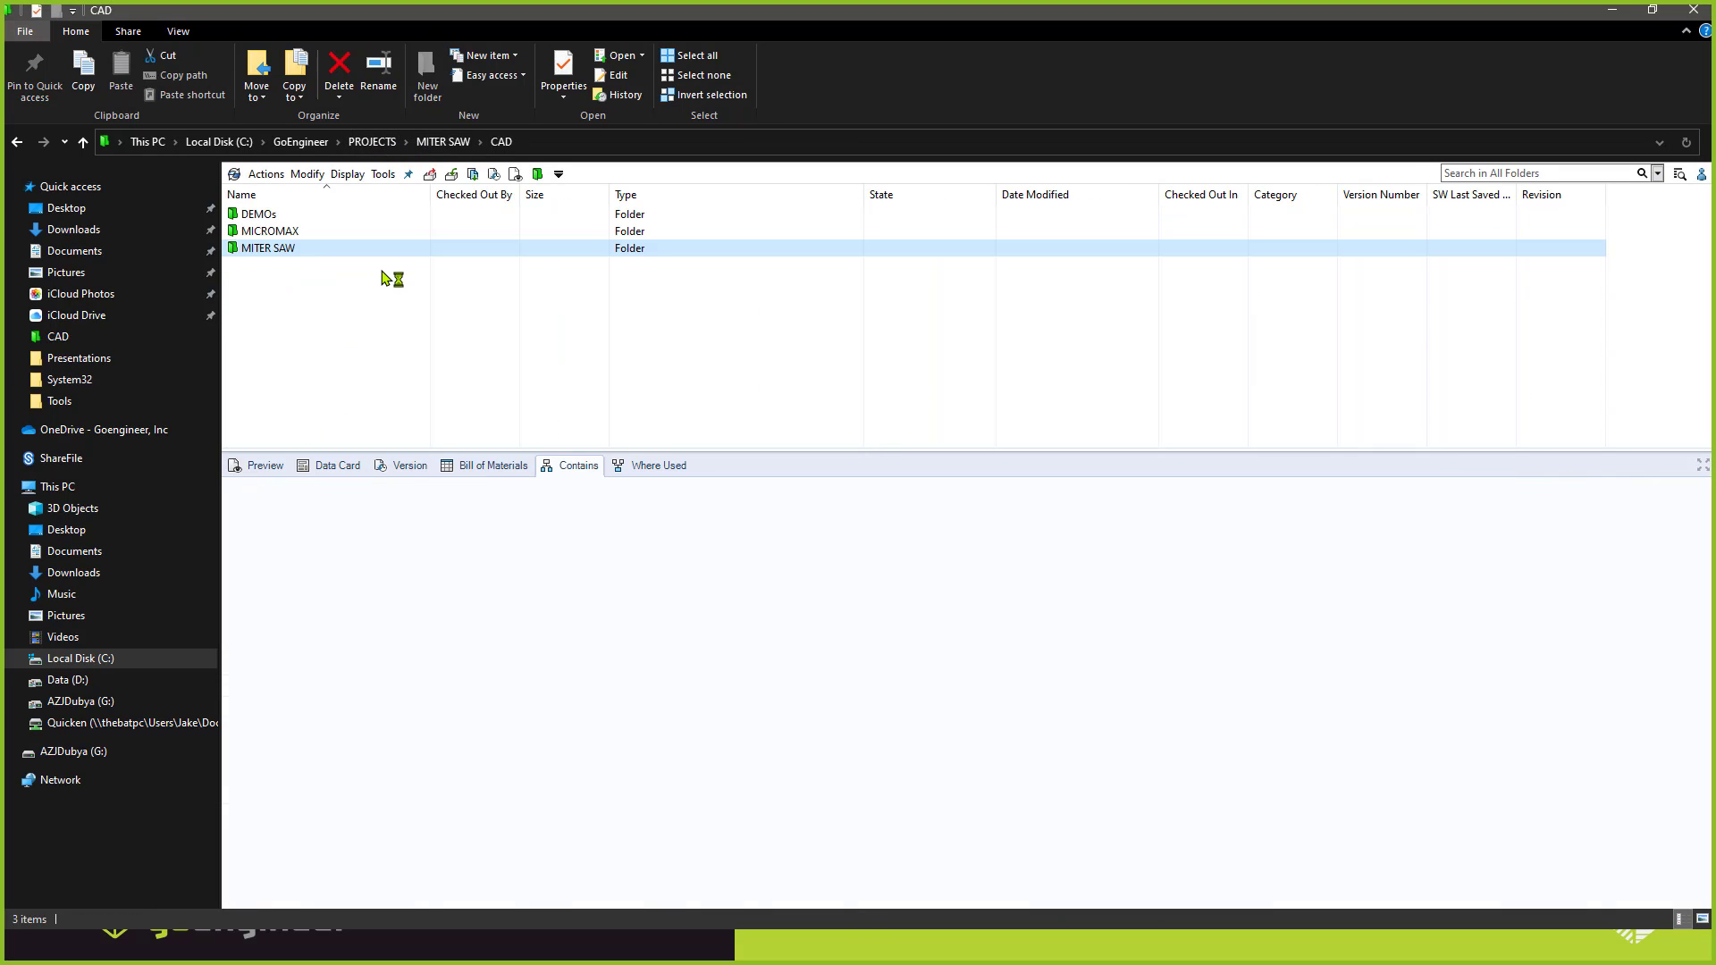
pyautogui.click(294, 147)
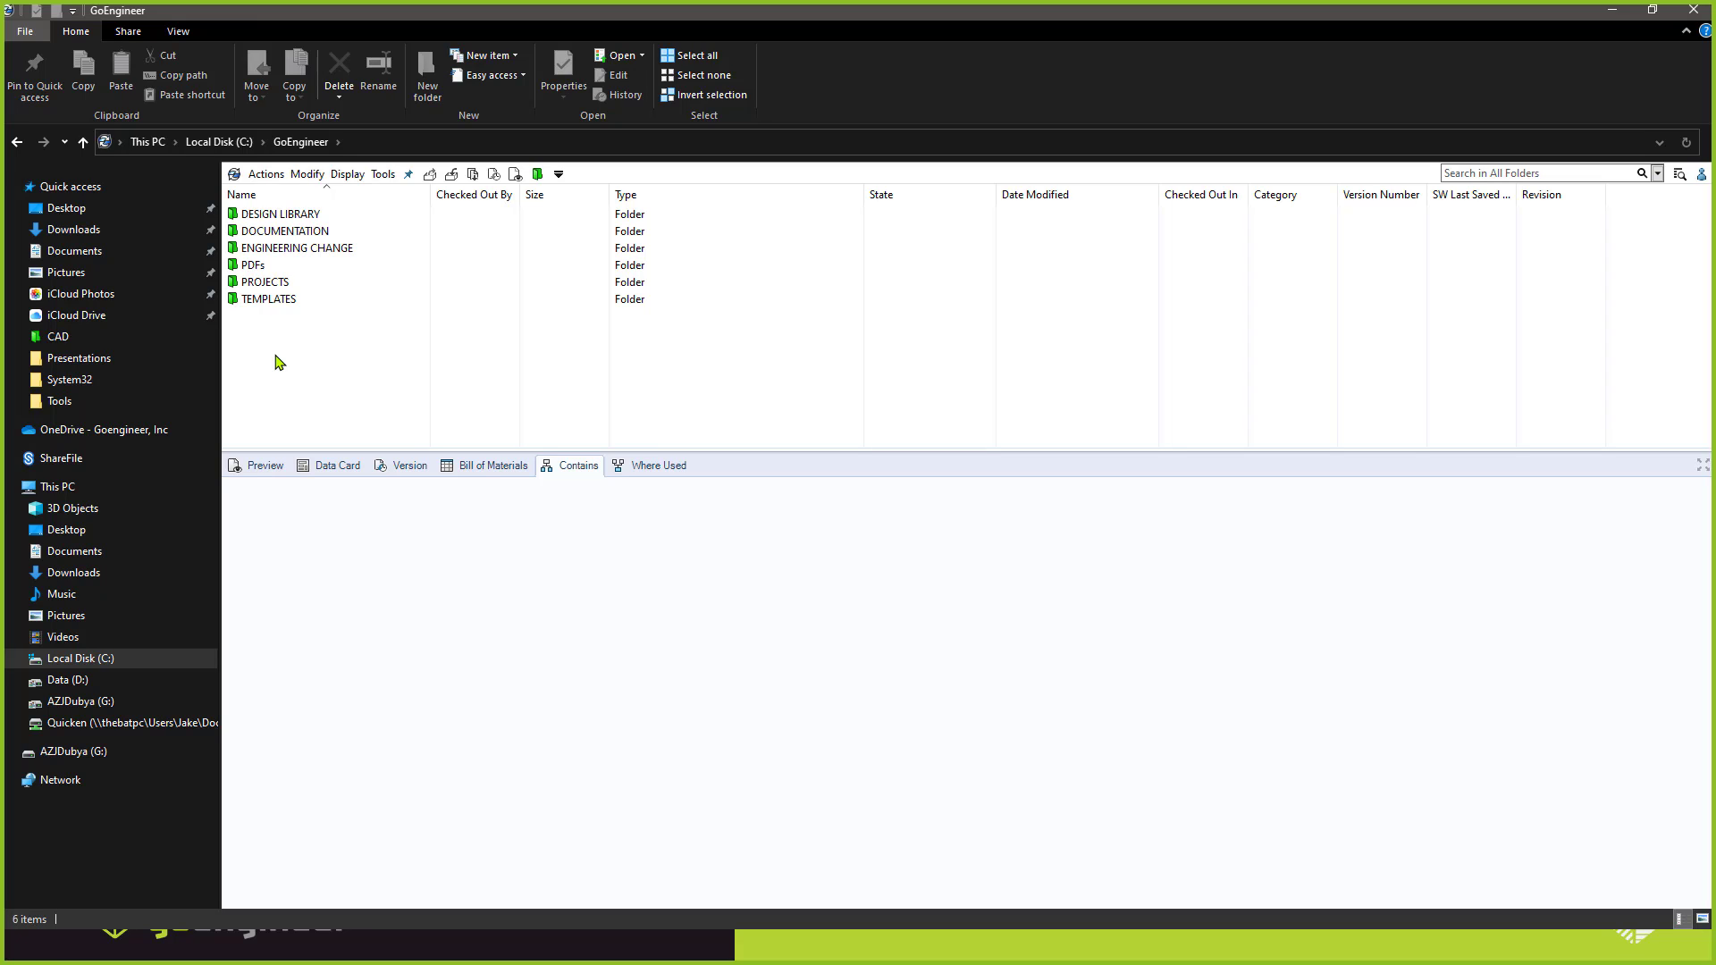
pyautogui.doubleClick(268, 283)
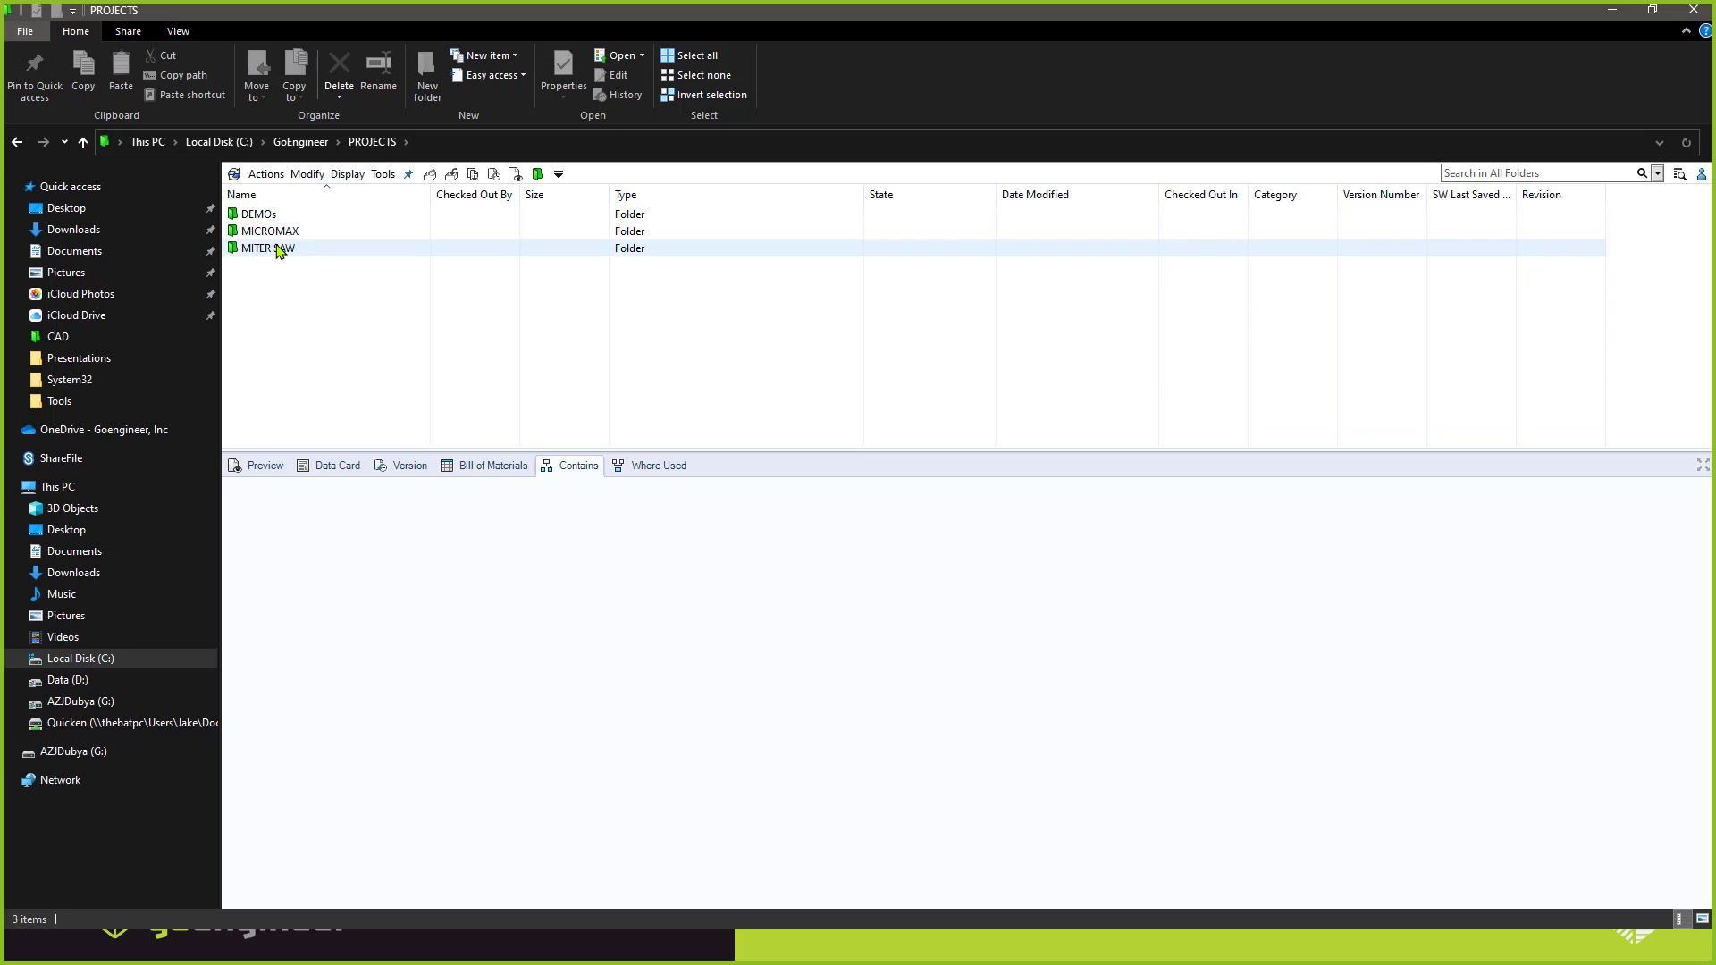
pyautogui.doubleClick(273, 251)
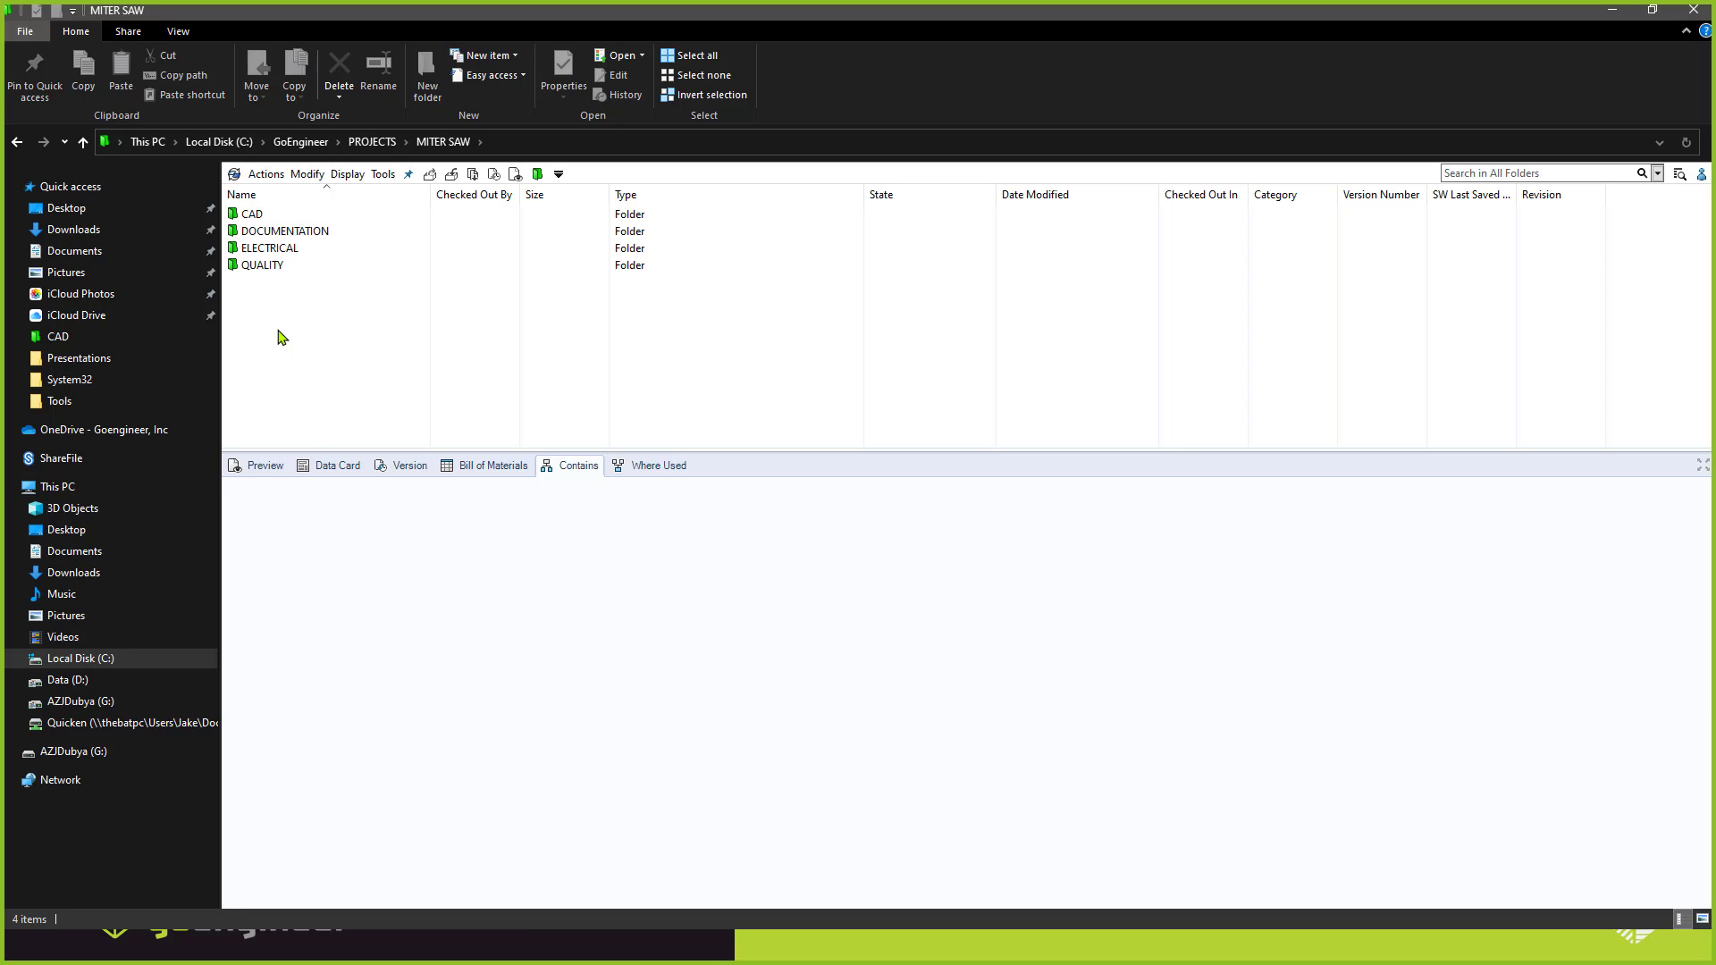
pyautogui.doubleClick(281, 215)
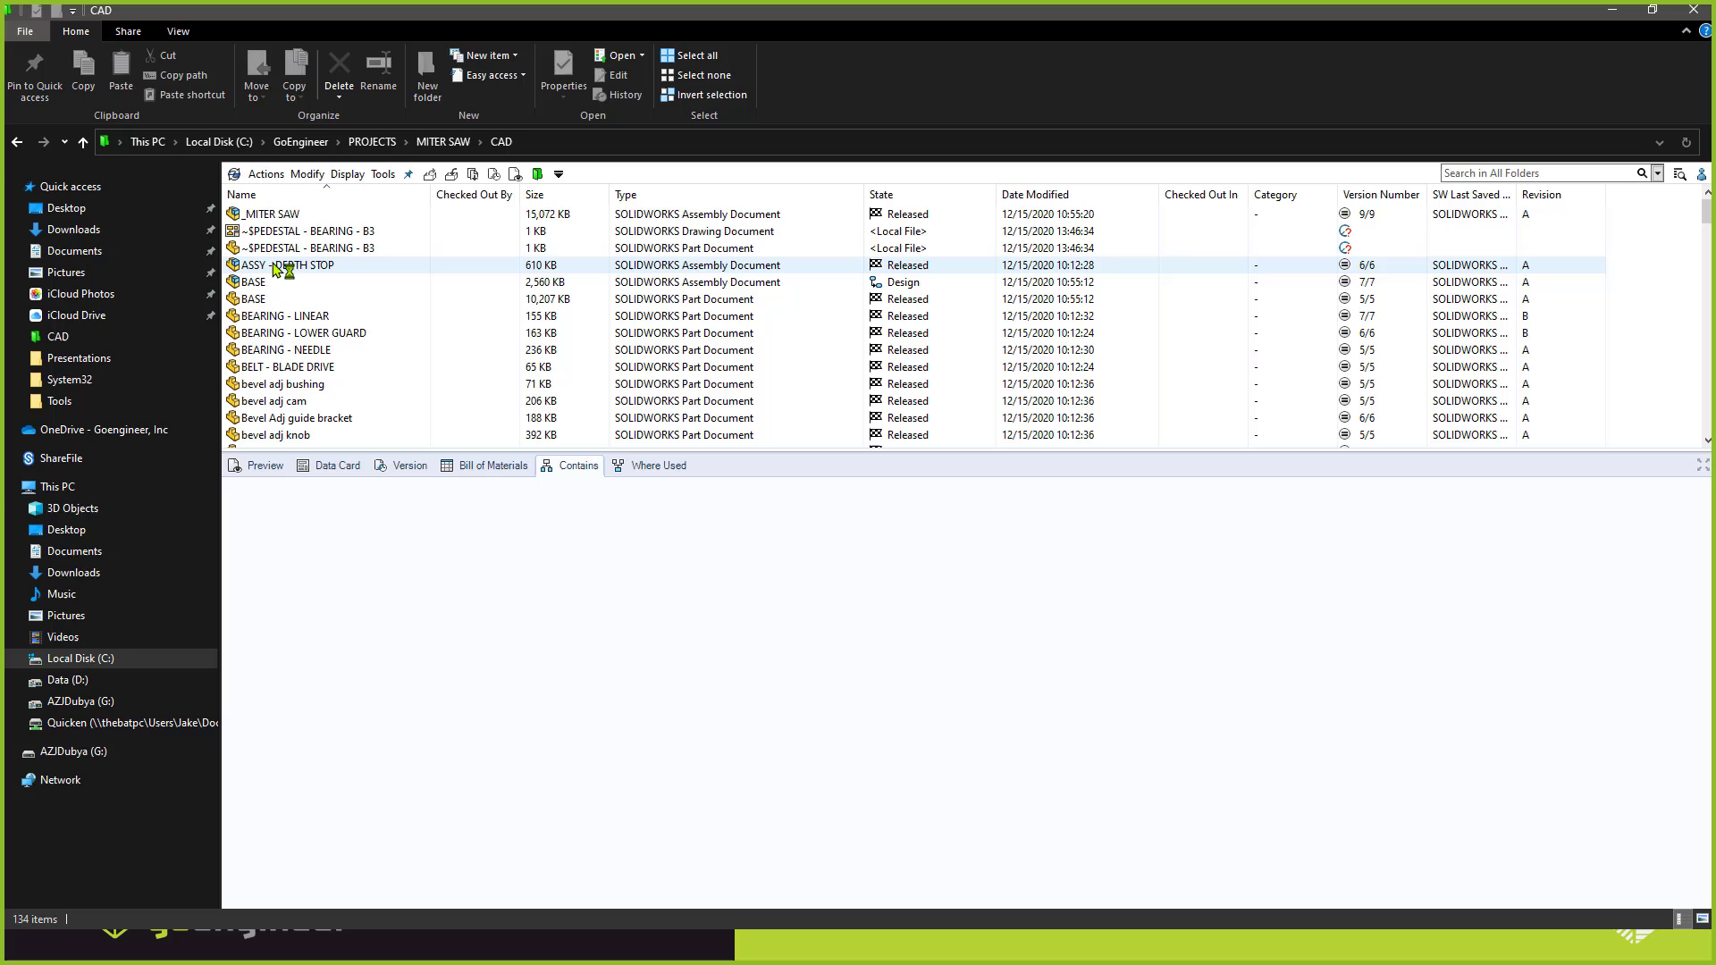
pyautogui.click(272, 214)
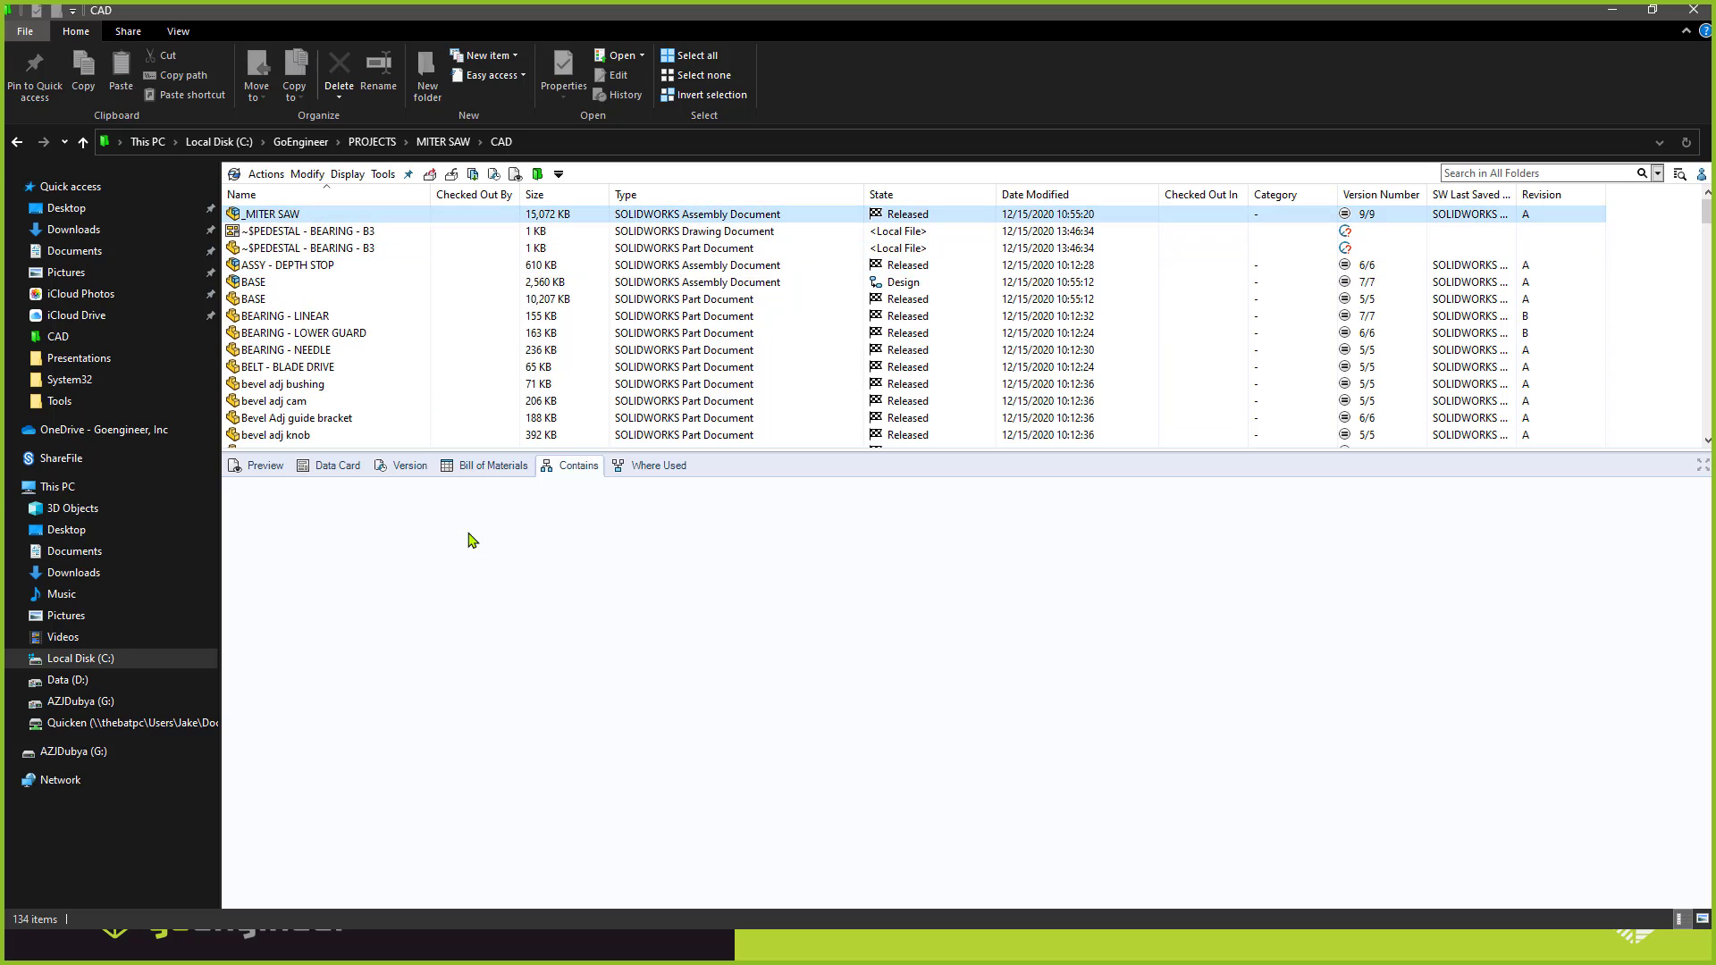
pyautogui.click(349, 466)
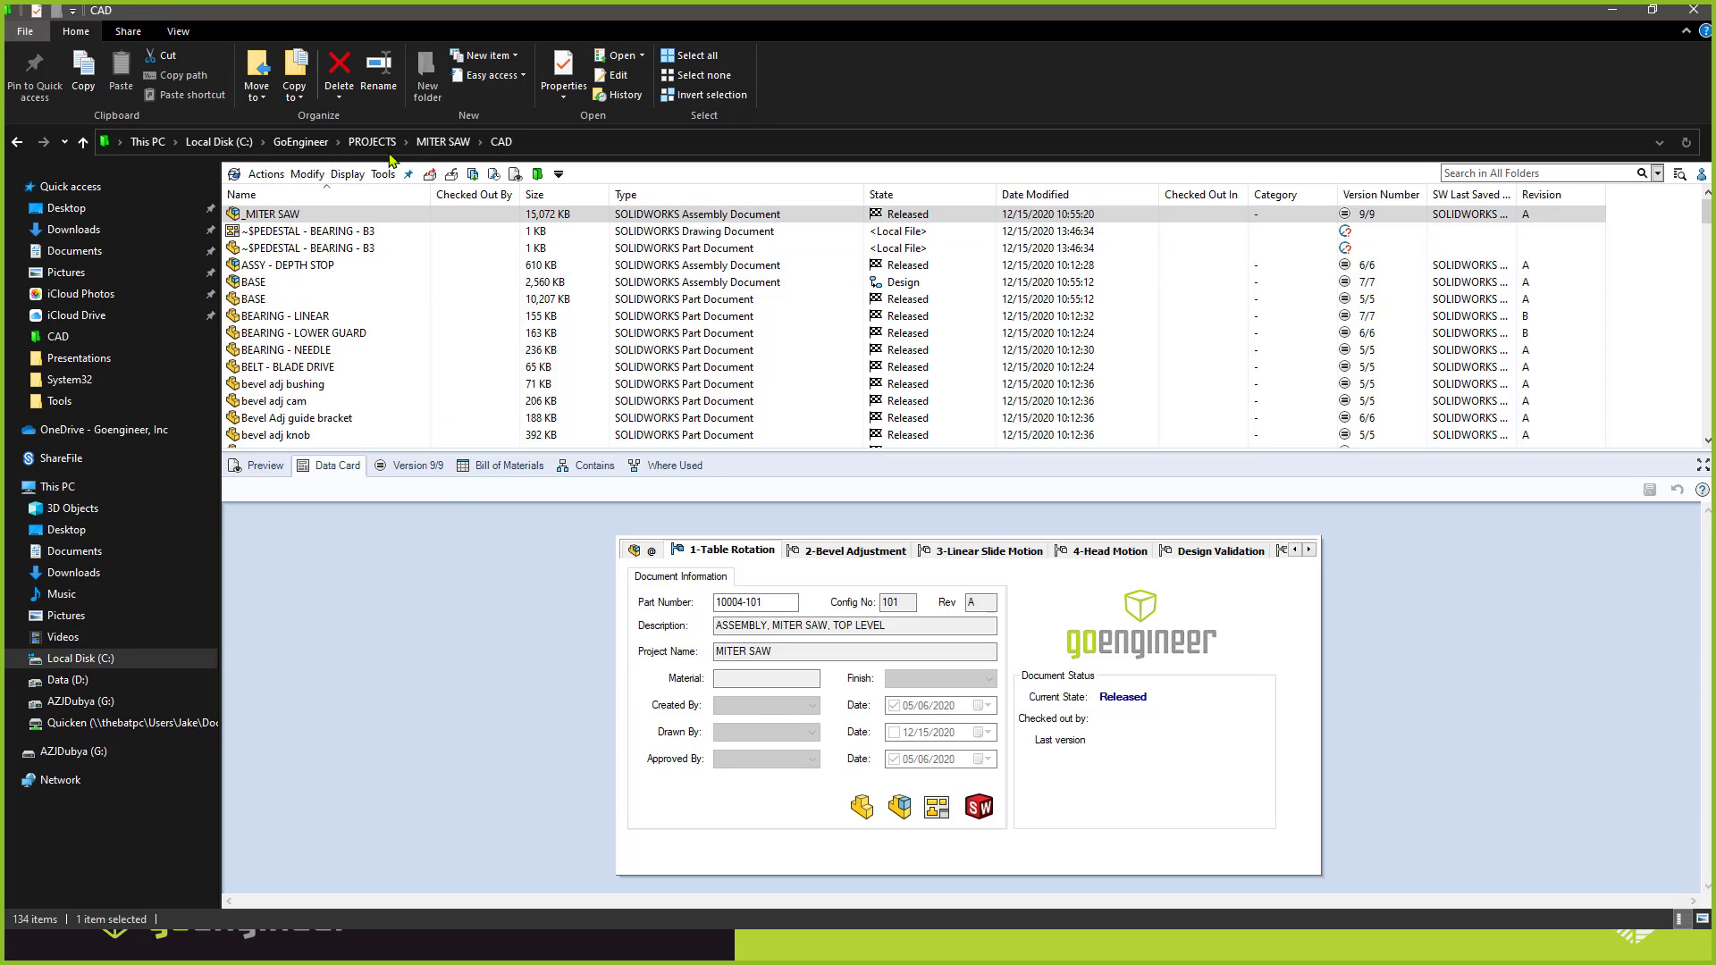
# Create a new project from the GoEngineer vault root, entering its project name, and open its folder under PROJECTS.
pyautogui.click(301, 142)
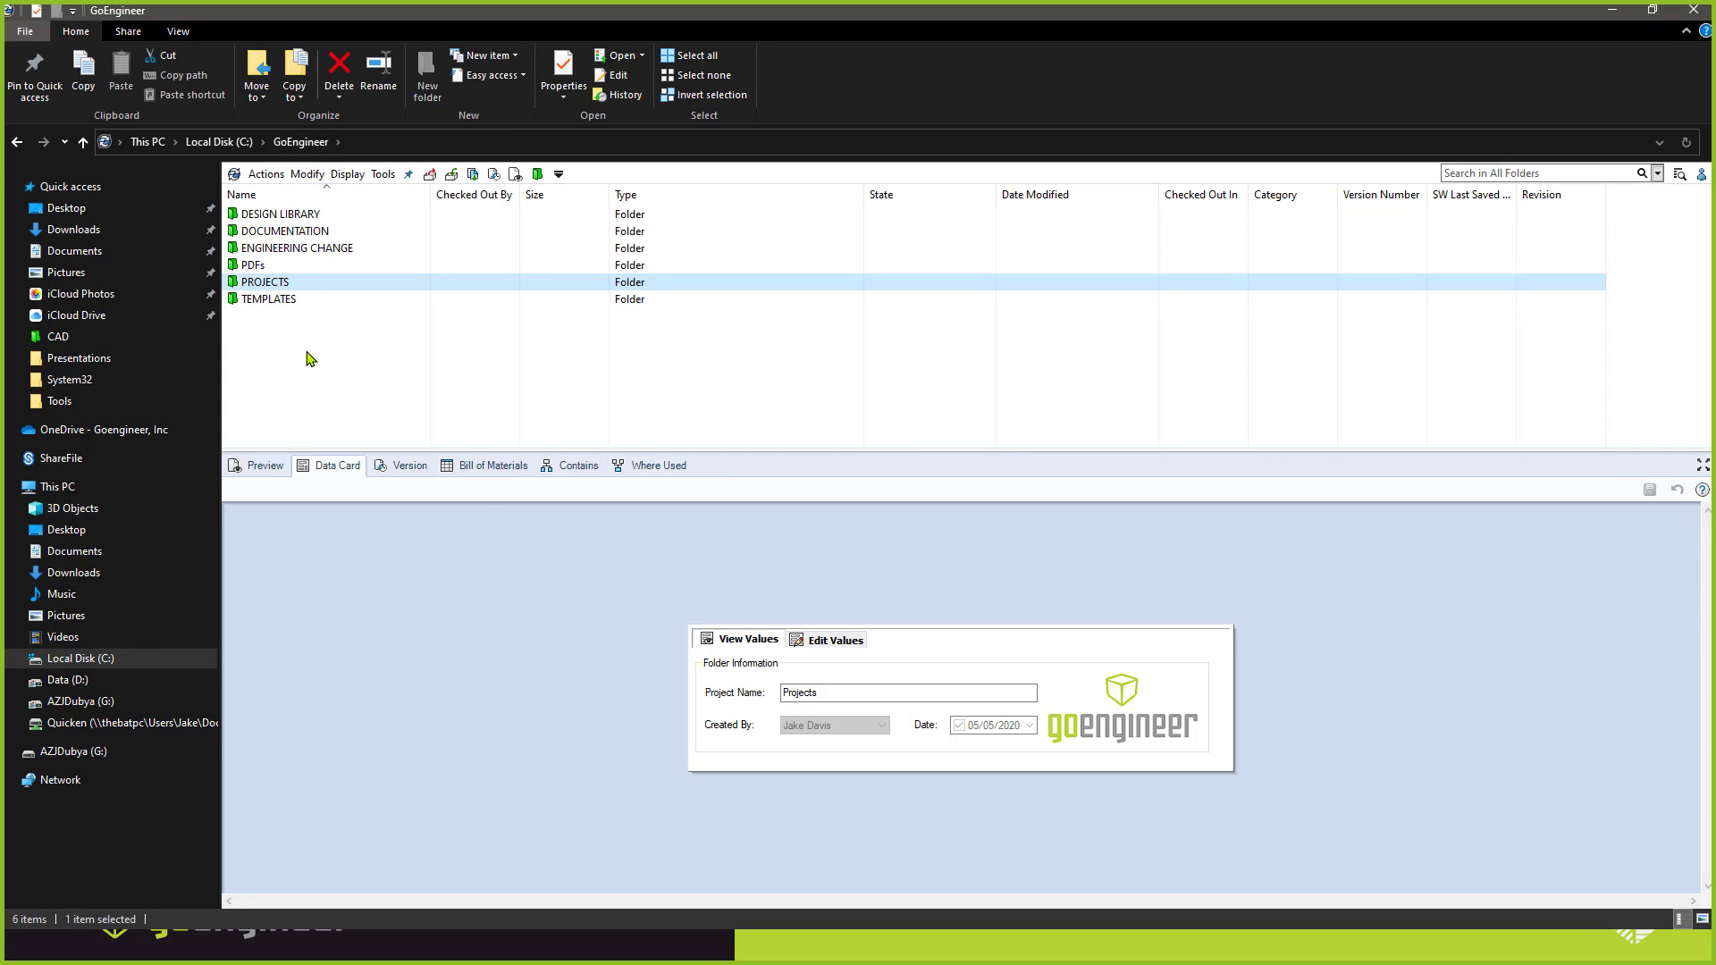
pyautogui.rightClick(308, 353)
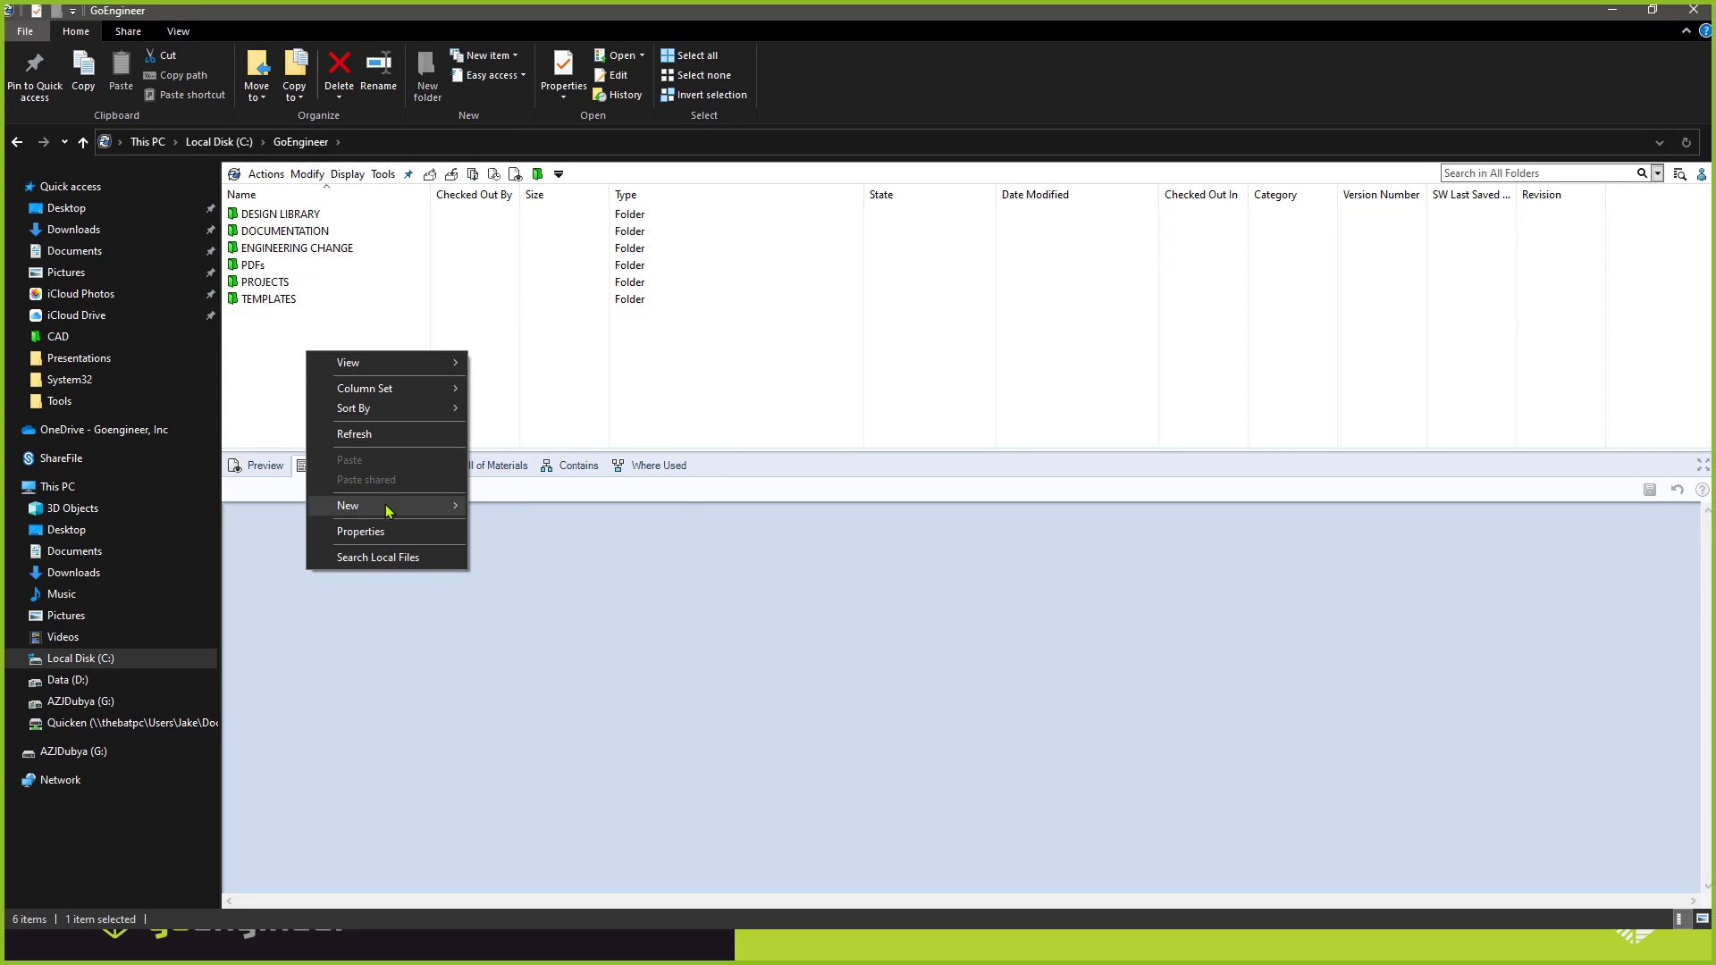
pyautogui.moveTo(385, 504)
pyautogui.click(537, 554)
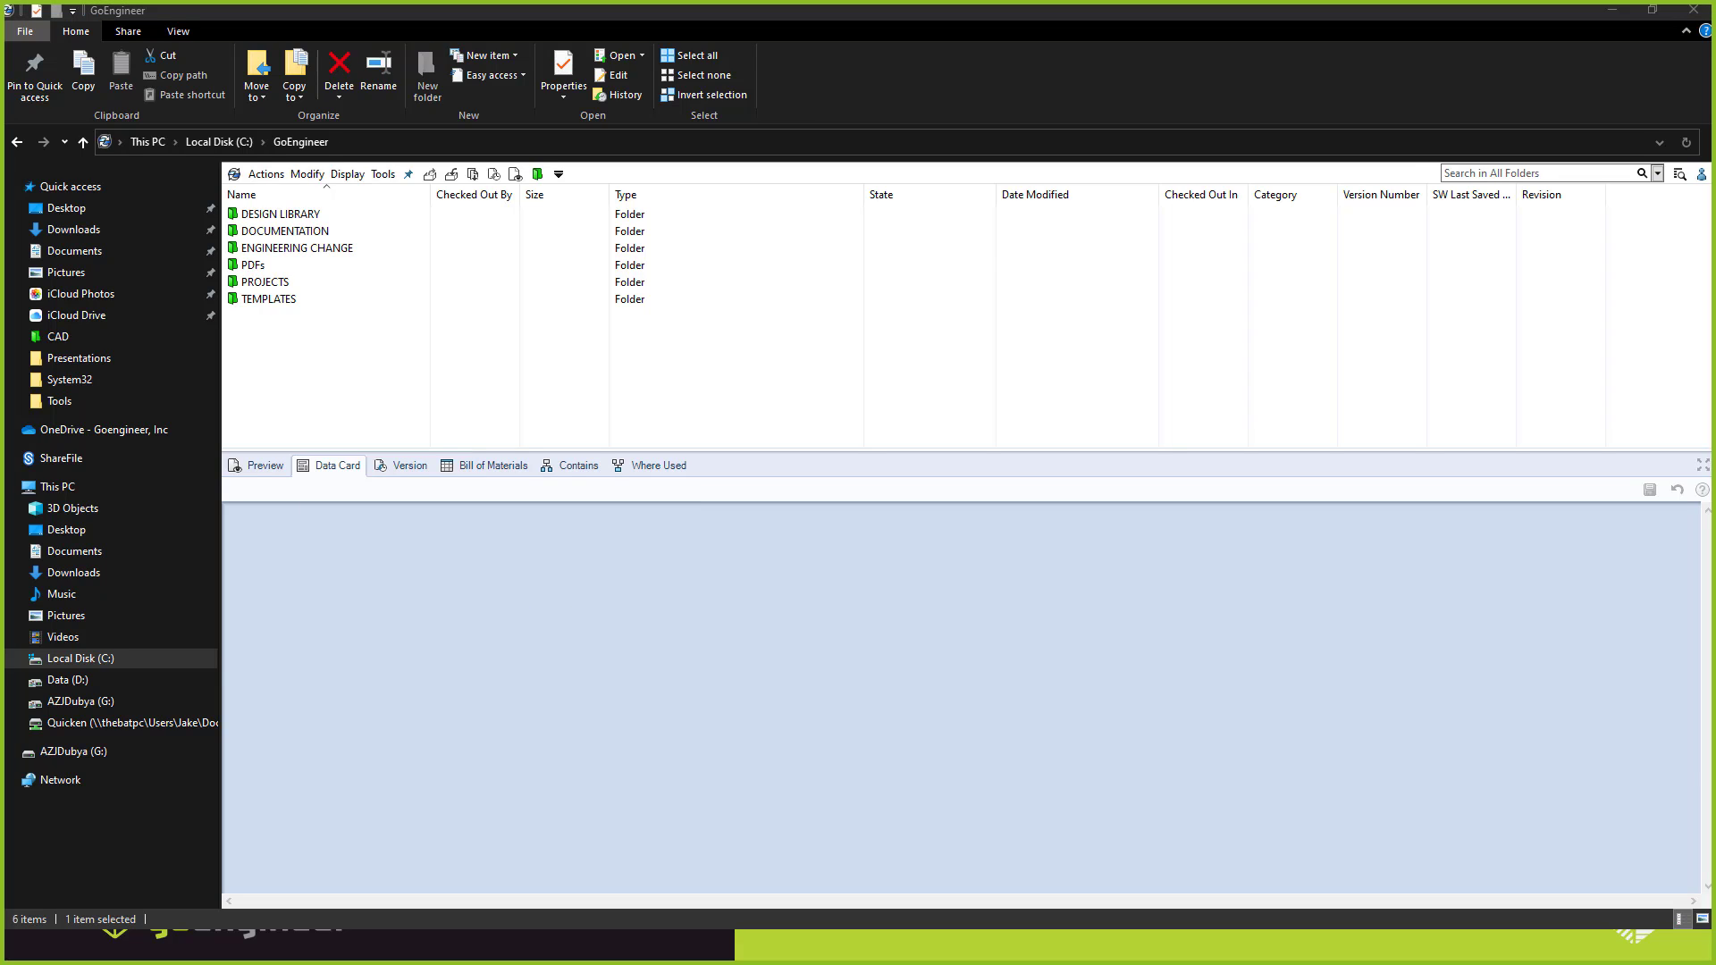
pyautogui.moveTo(366, 396); pyautogui.dragTo(608, 407)
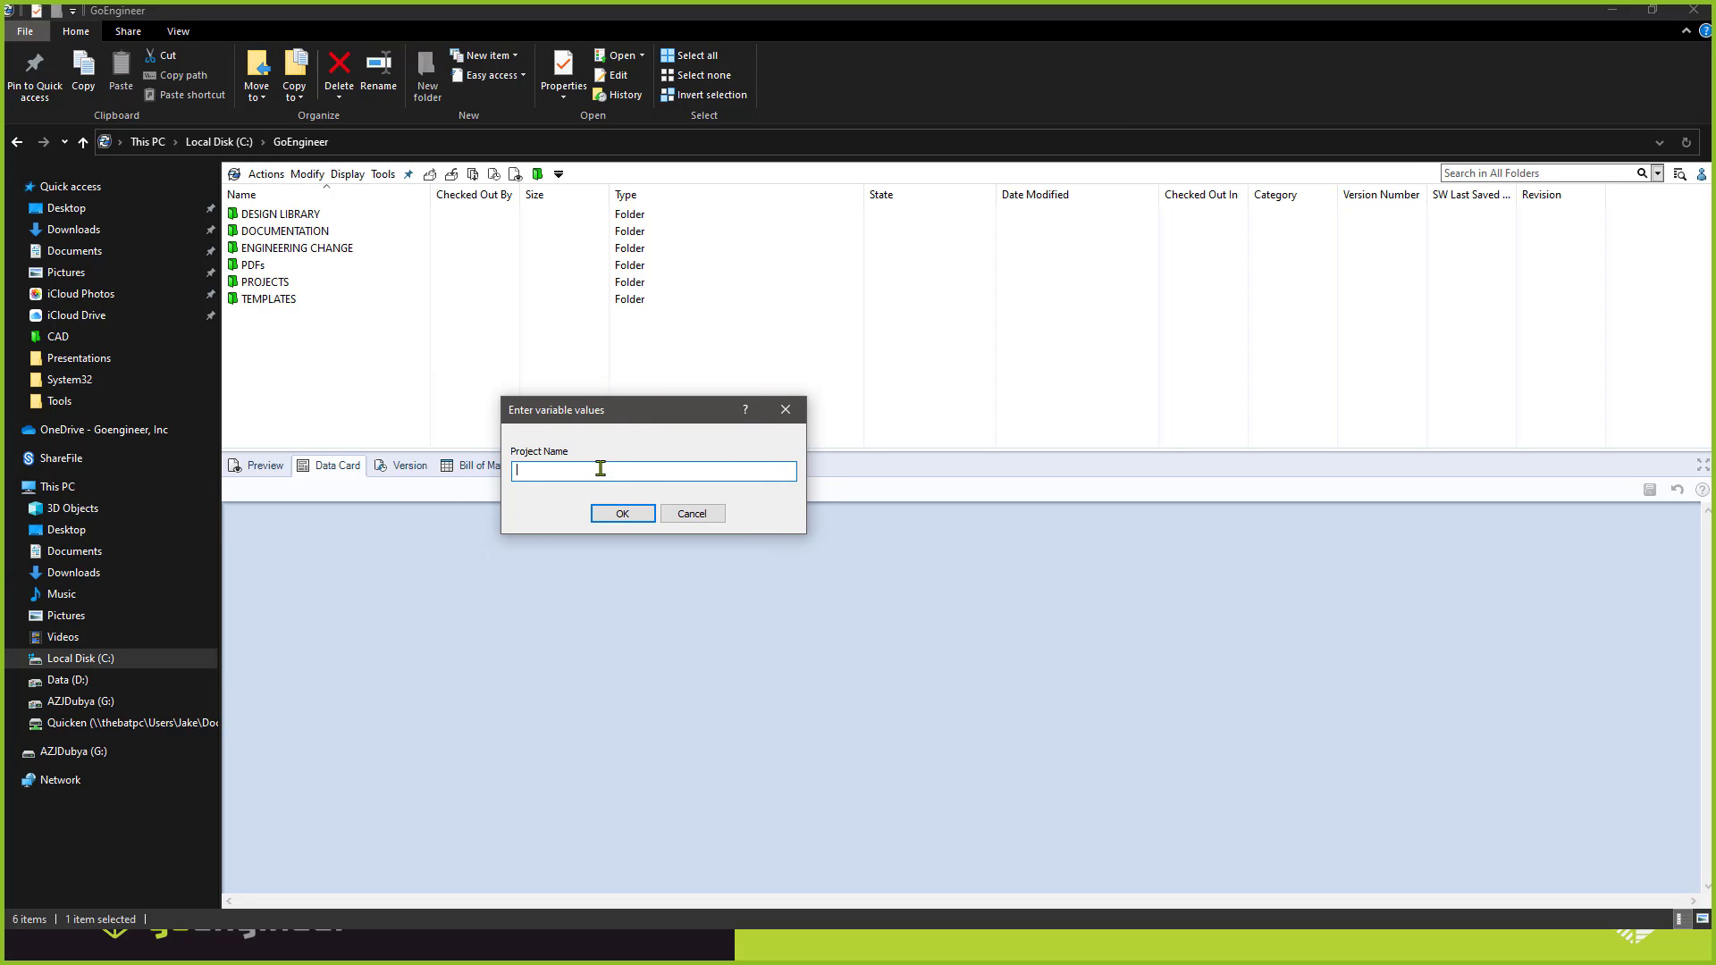
pyautogui.write('Test')
pyautogui.press('Return')
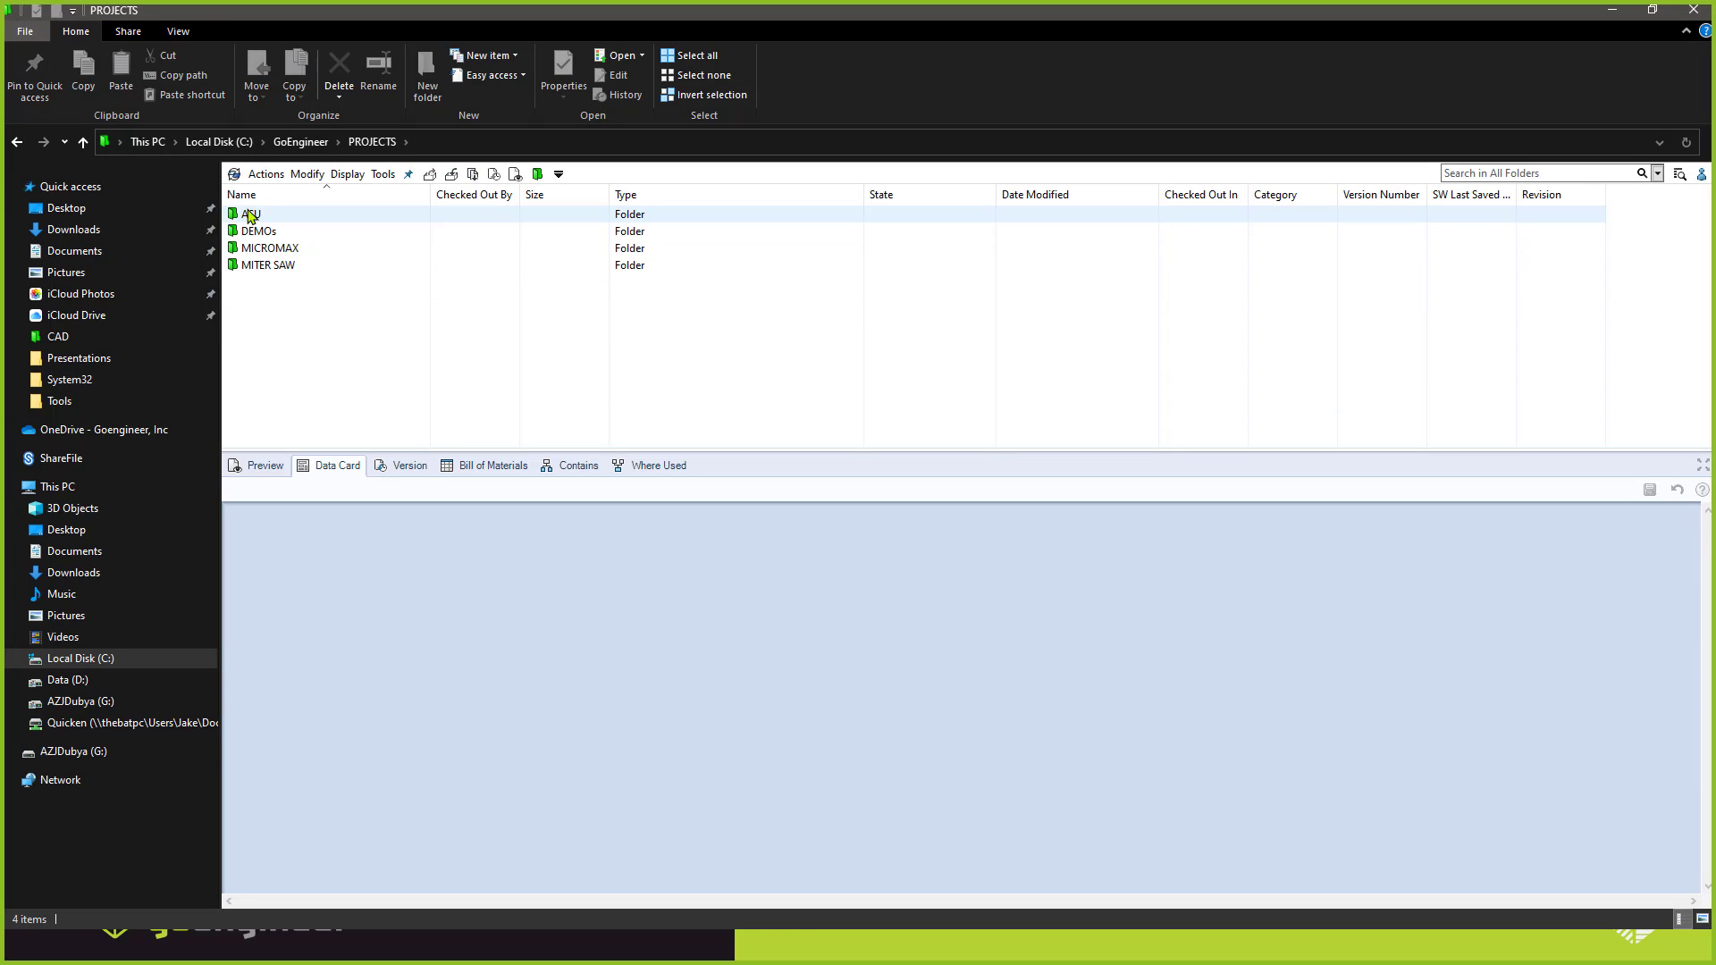
pyautogui.doubleClick(248, 219)
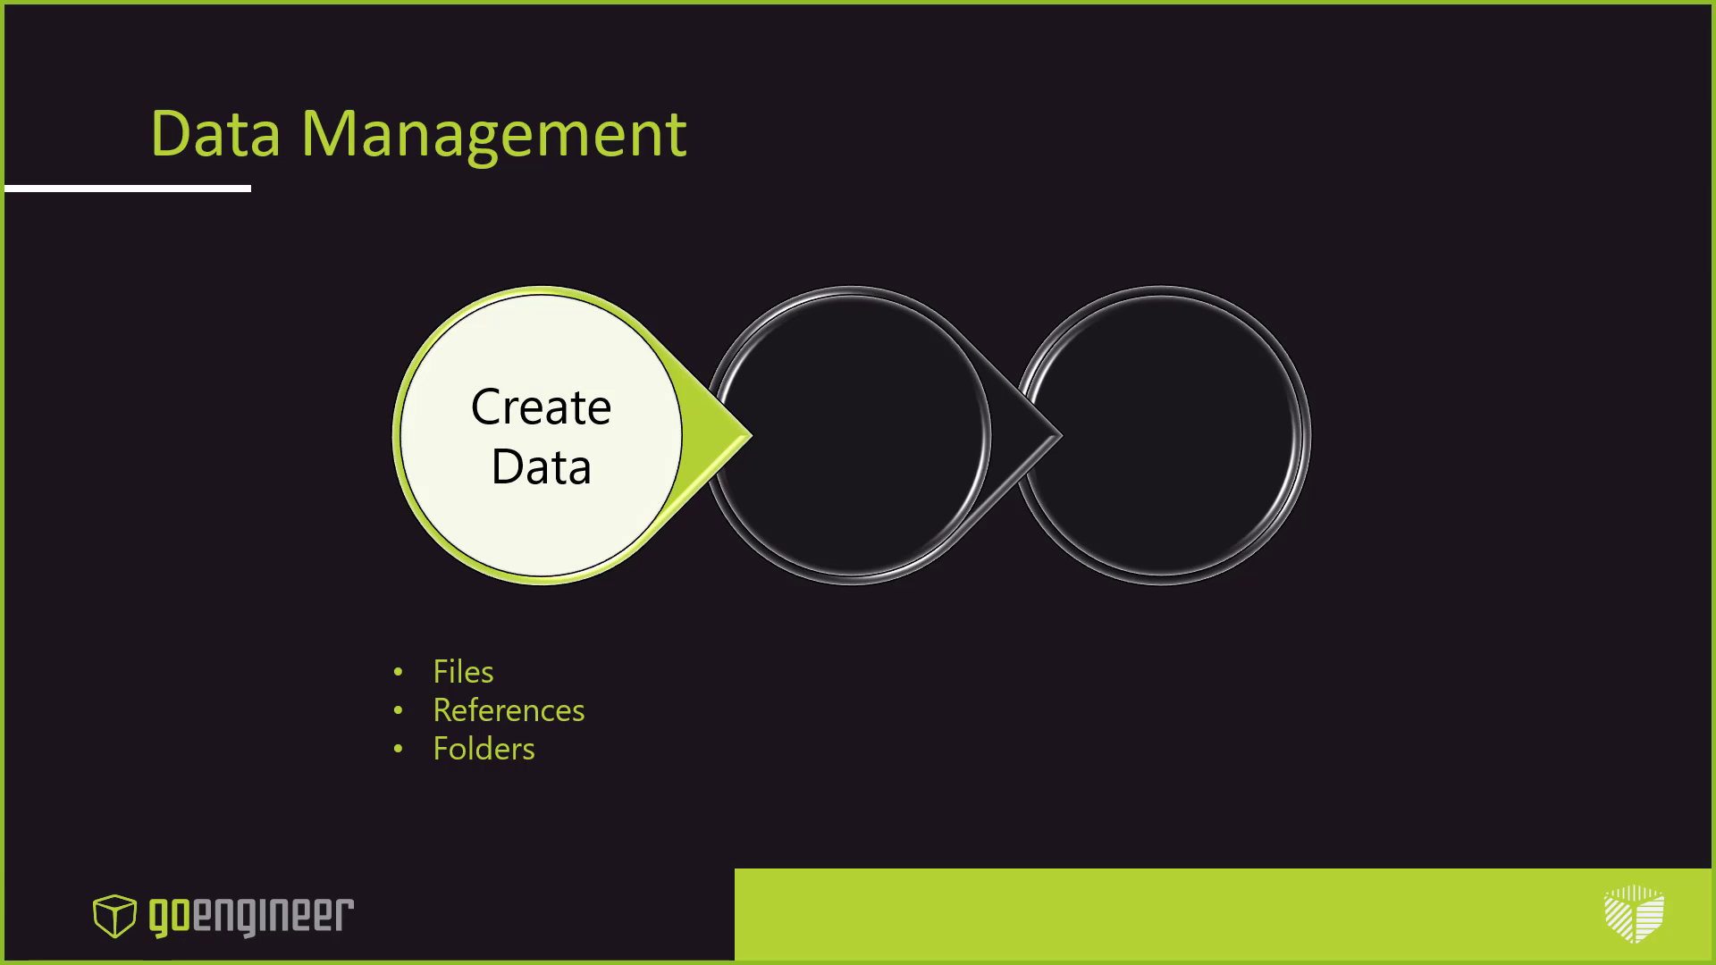
pyautogui.press('Right')
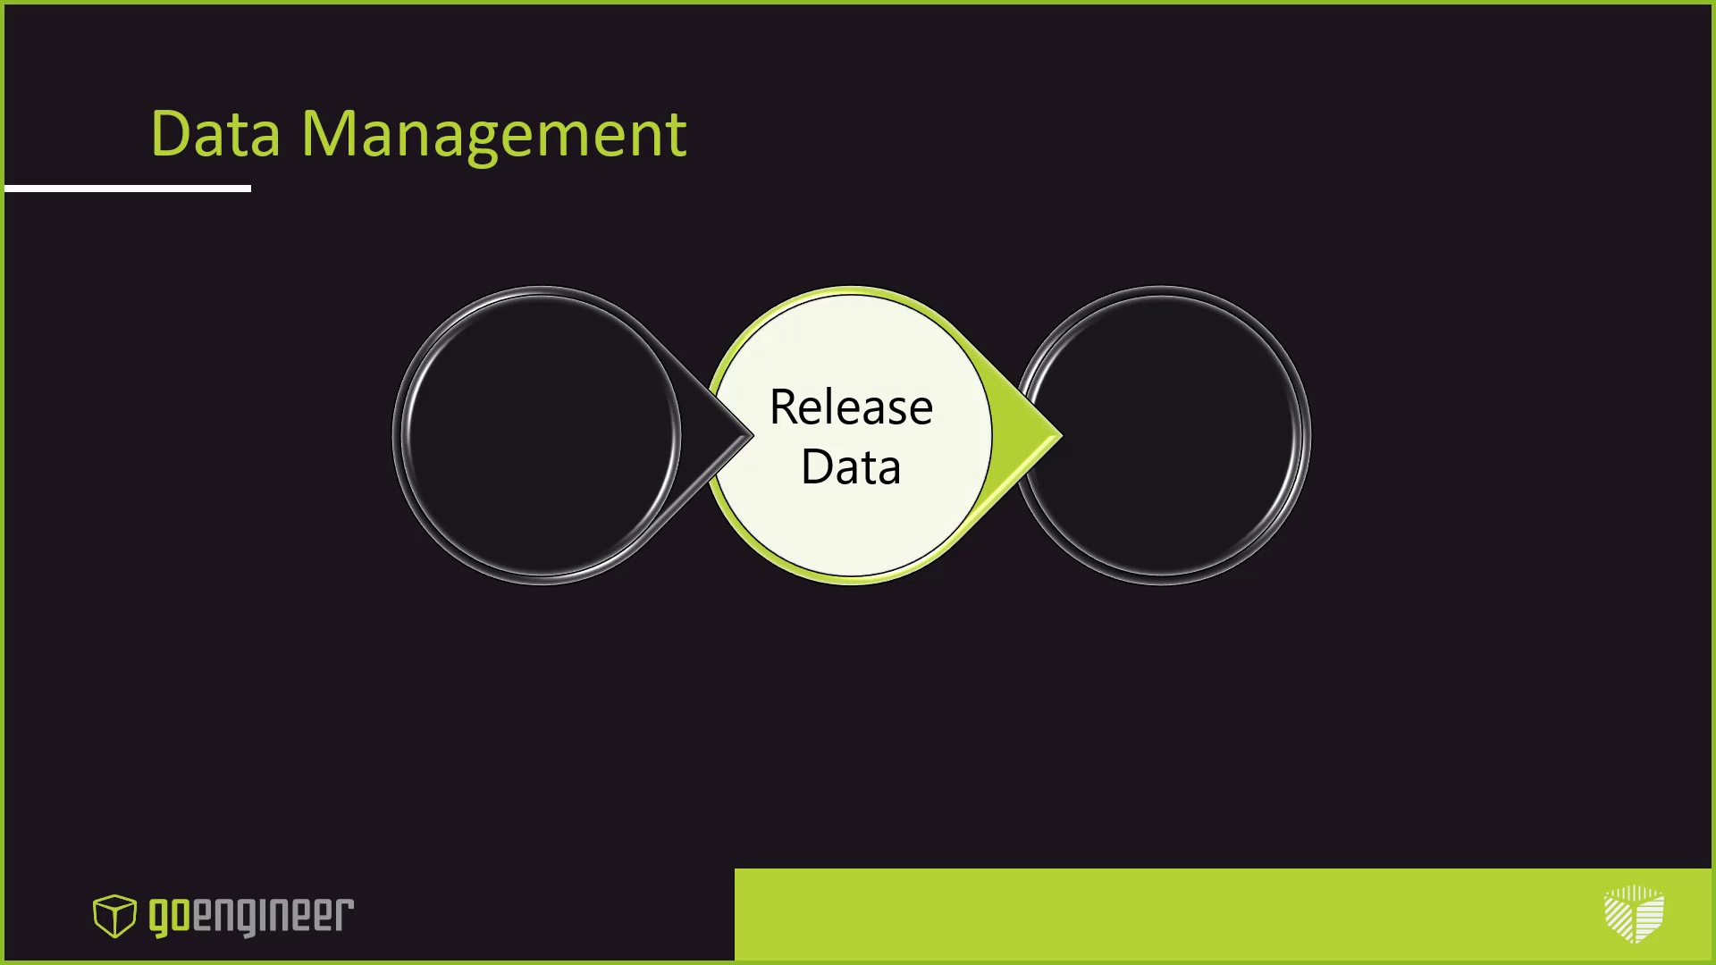
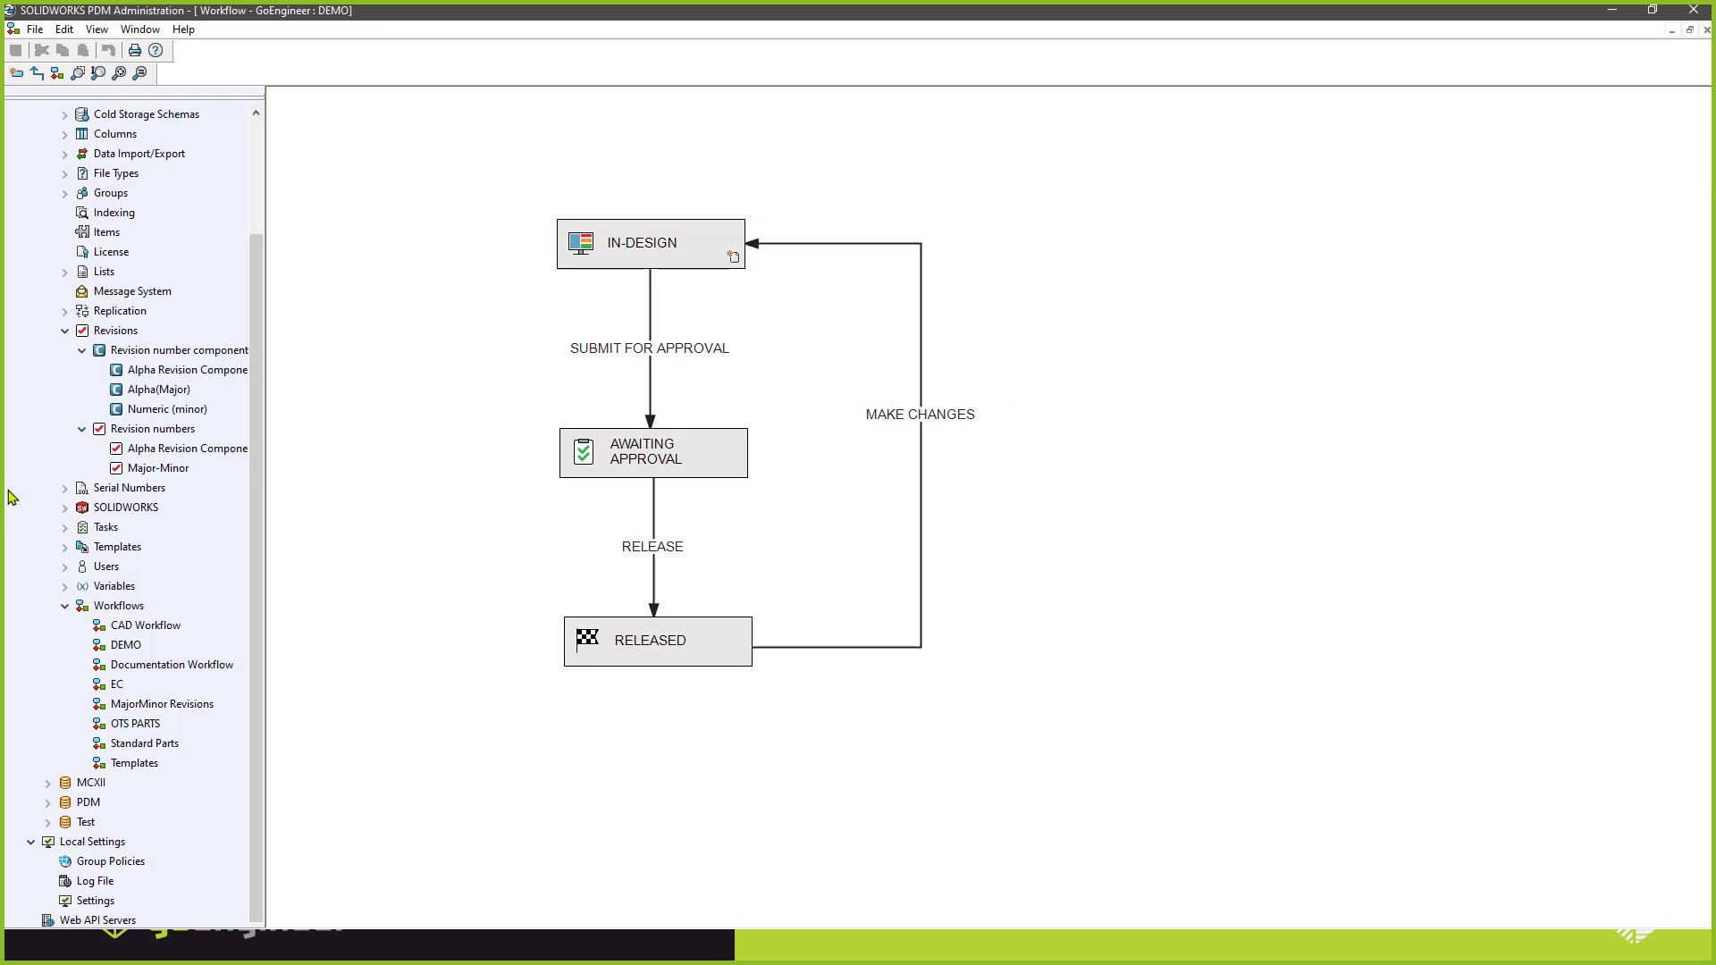
# View the DEMO workflow in PDM Administration and return to File Explorer to look through the states of the CAD folder's files.
pyautogui.click(616, 258)
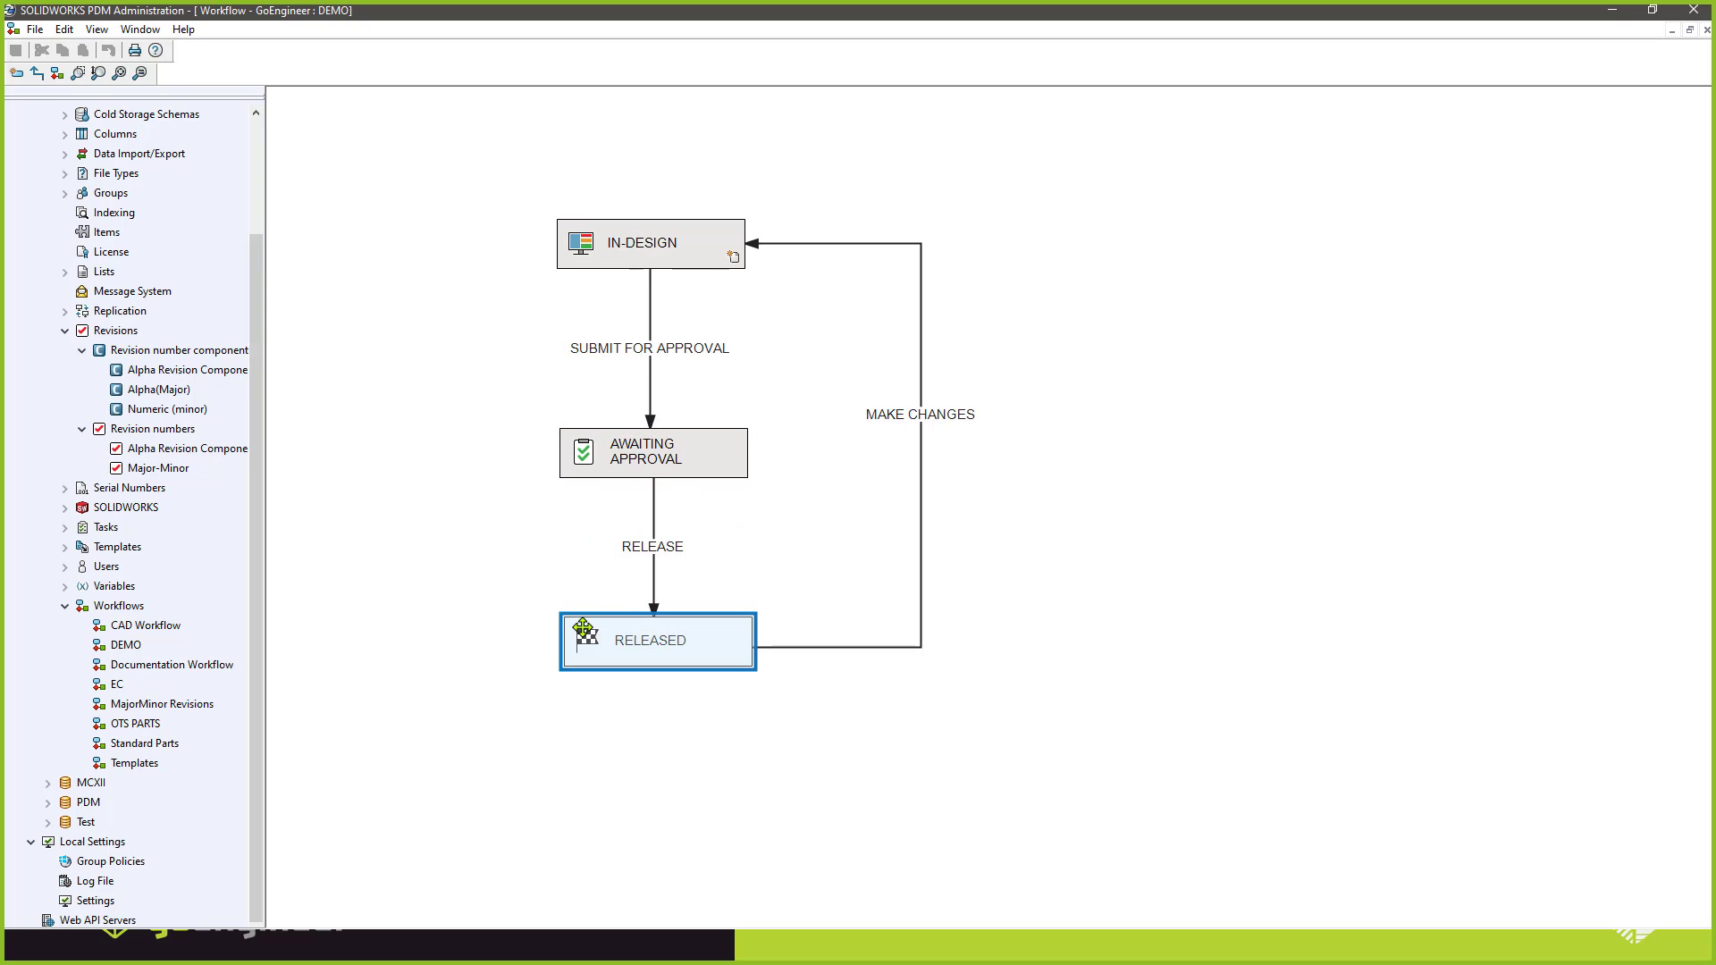
pyautogui.click(1613, 11)
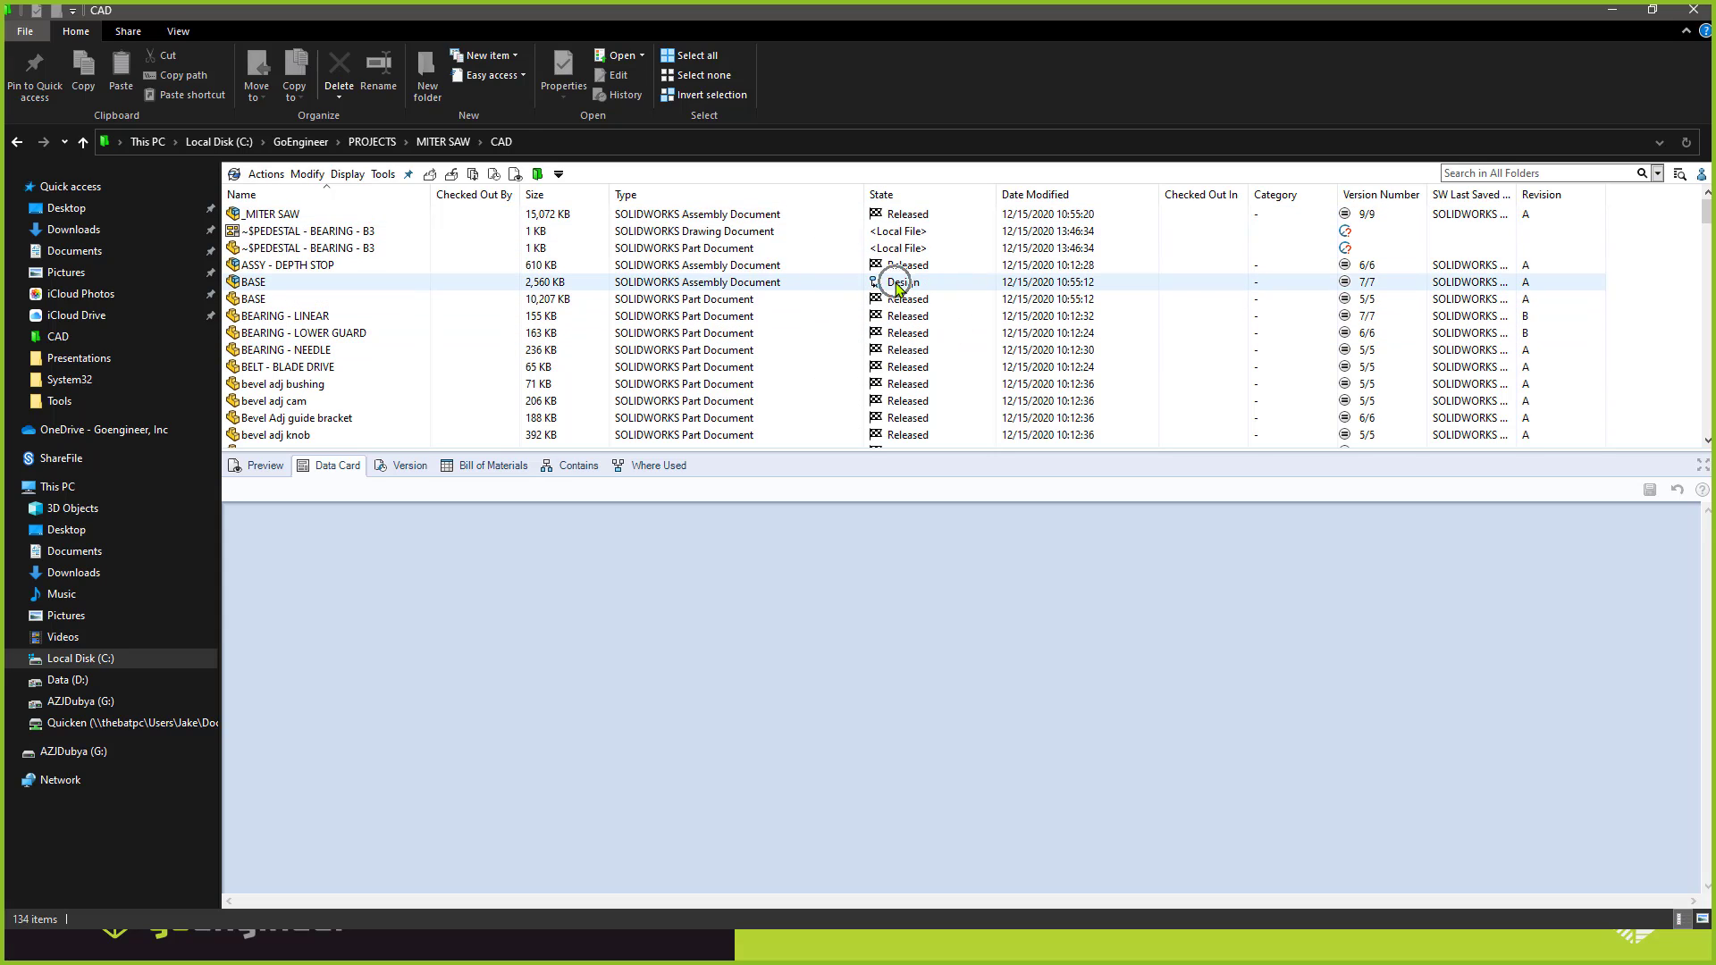
pyautogui.scroll(-9, 900, 360)
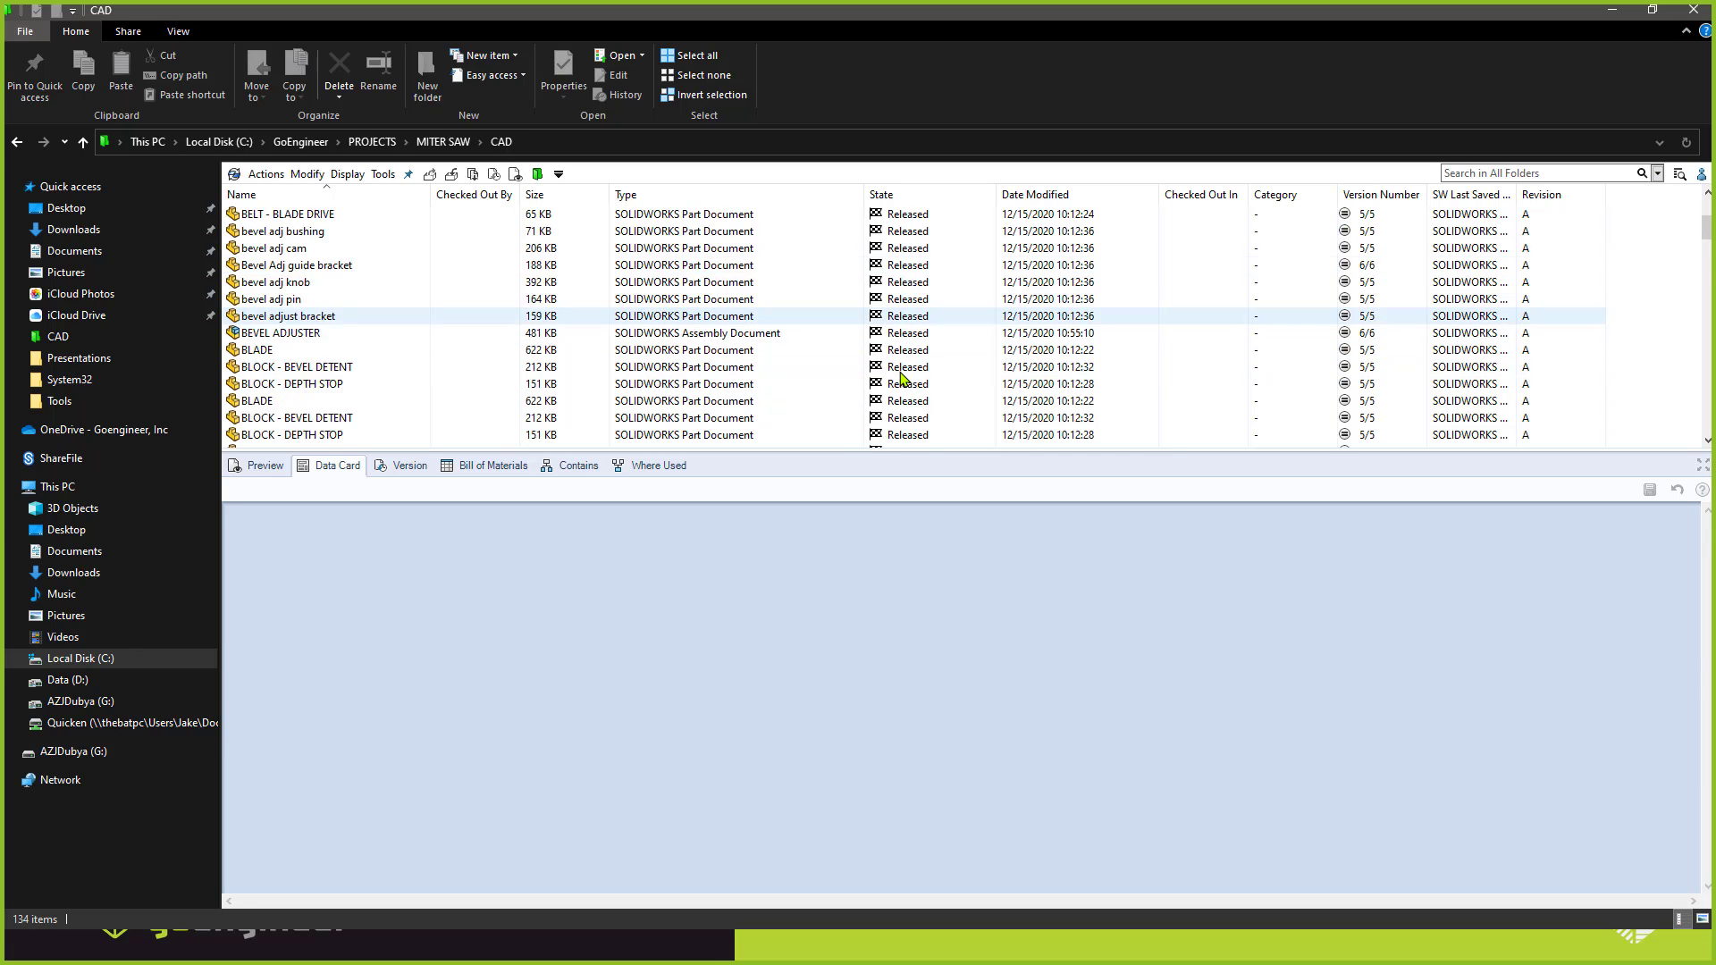
pyautogui.scroll(5, 895, 334)
pyautogui.scroll(4, 895, 334)
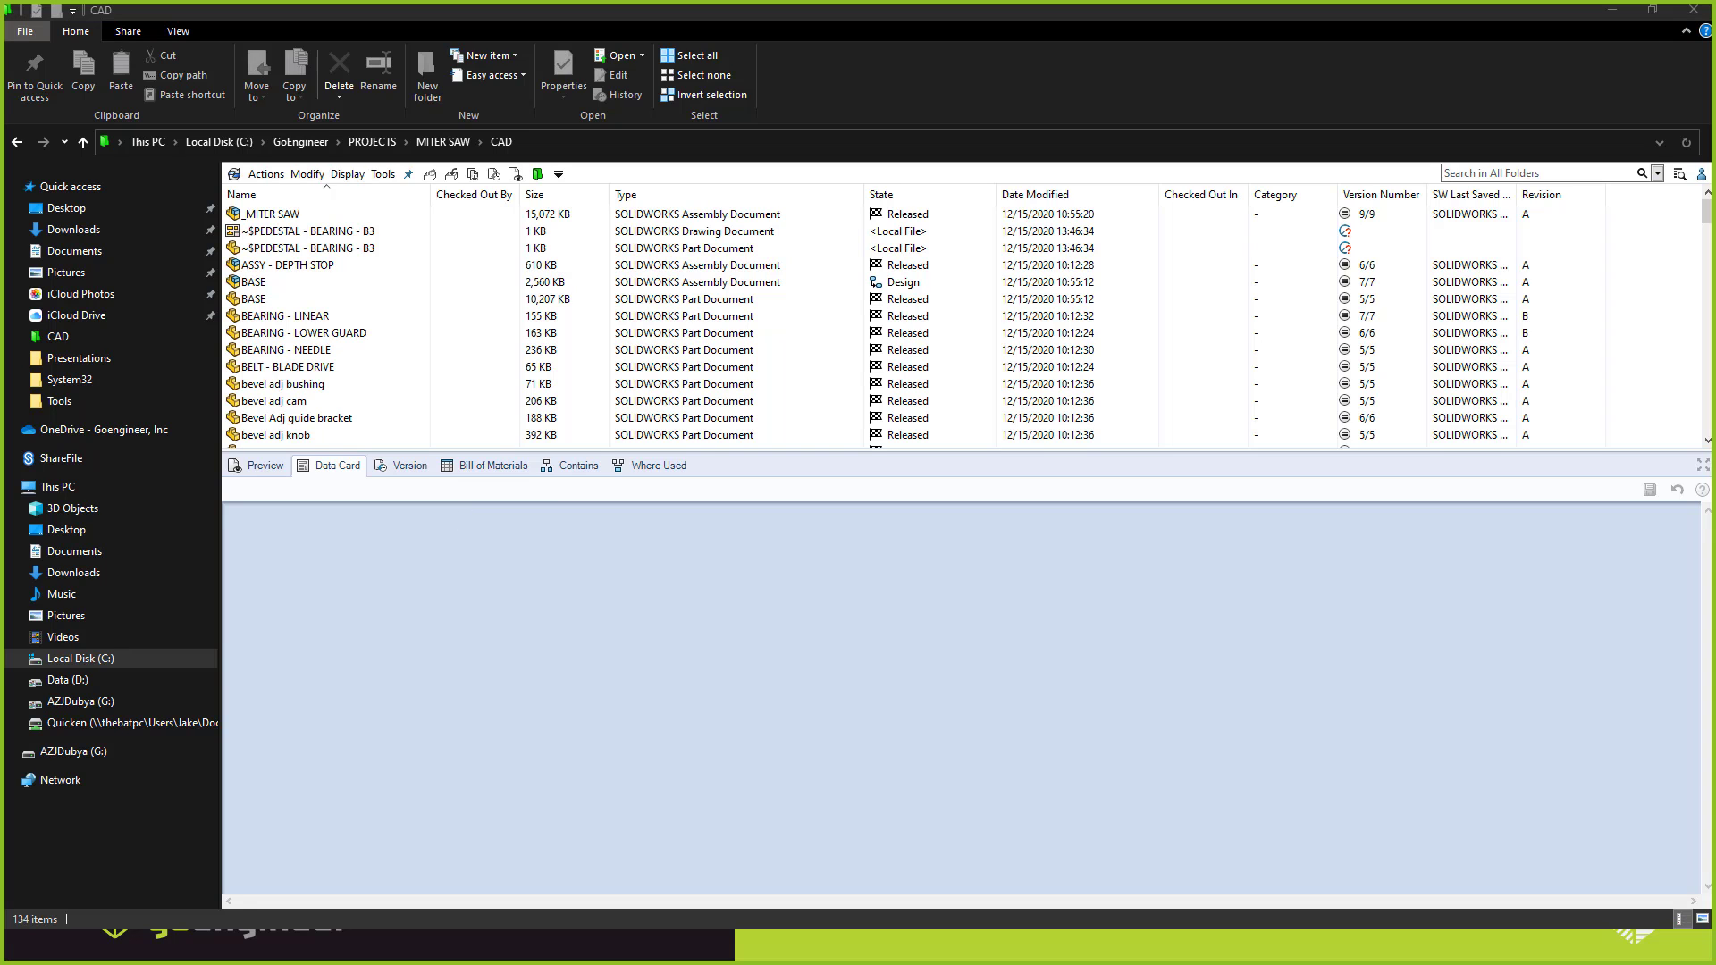
# Switch to SOLIDWORKS, cancel the pending Save As and show the PDM information for the PEDESTAL - BEARING - B3 part.
pyautogui.hotkey('alt', 'Tab')
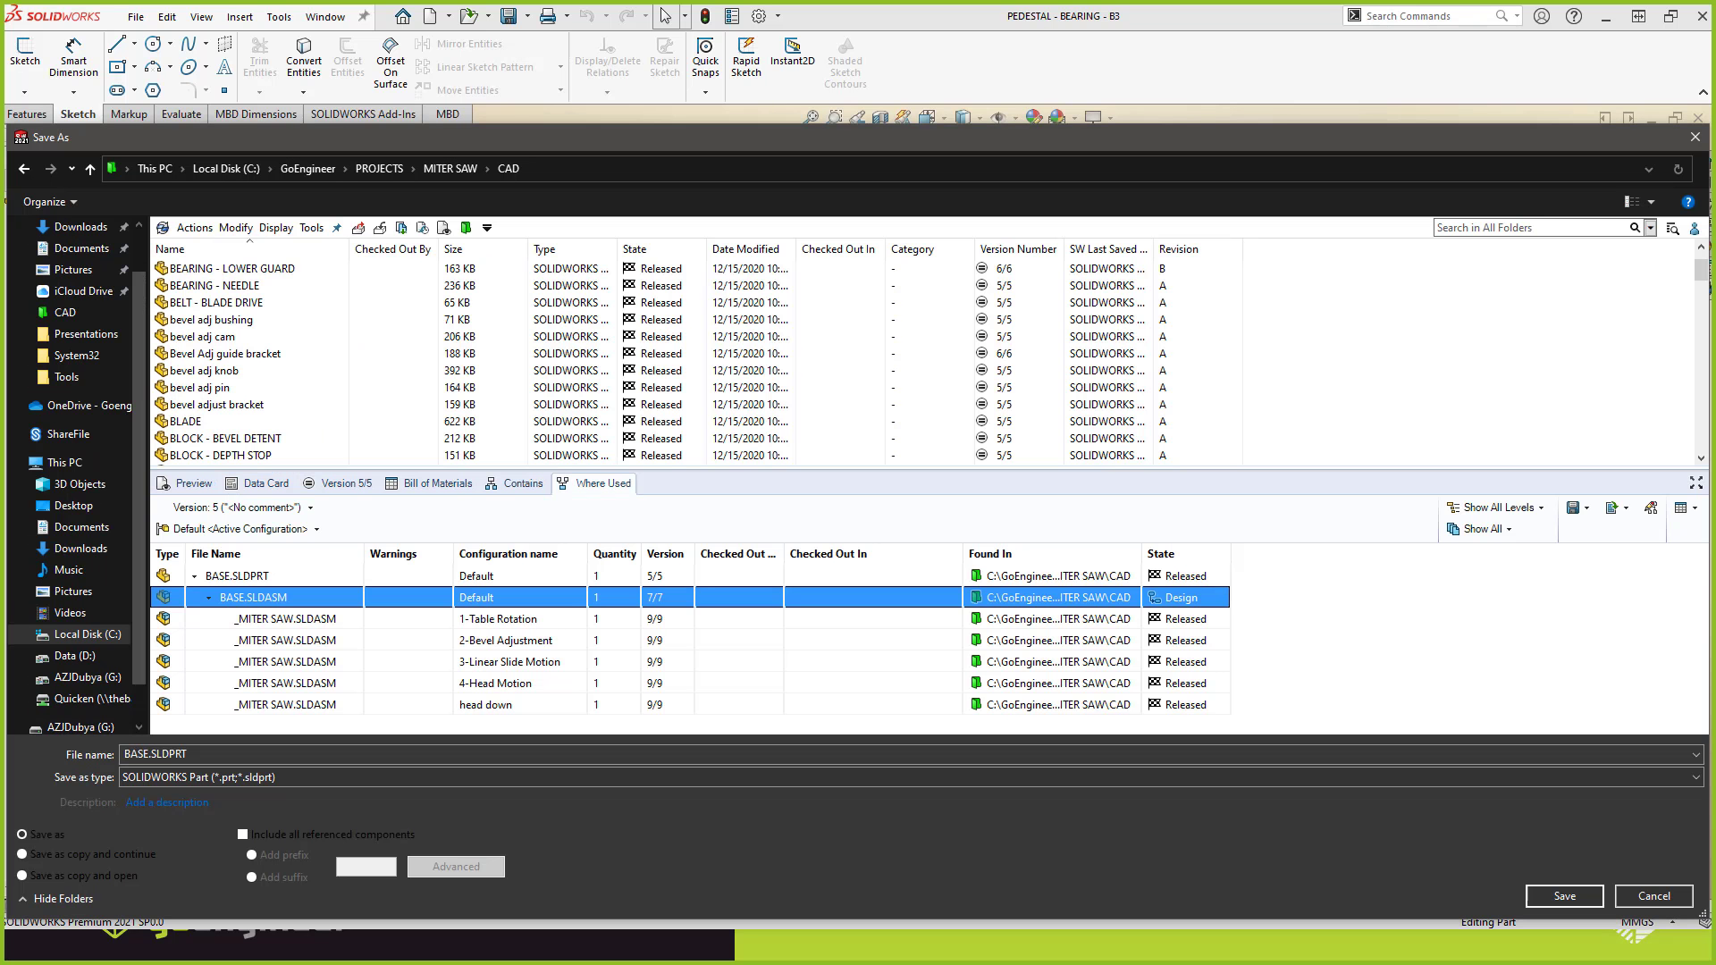
pyautogui.click(1651, 897)
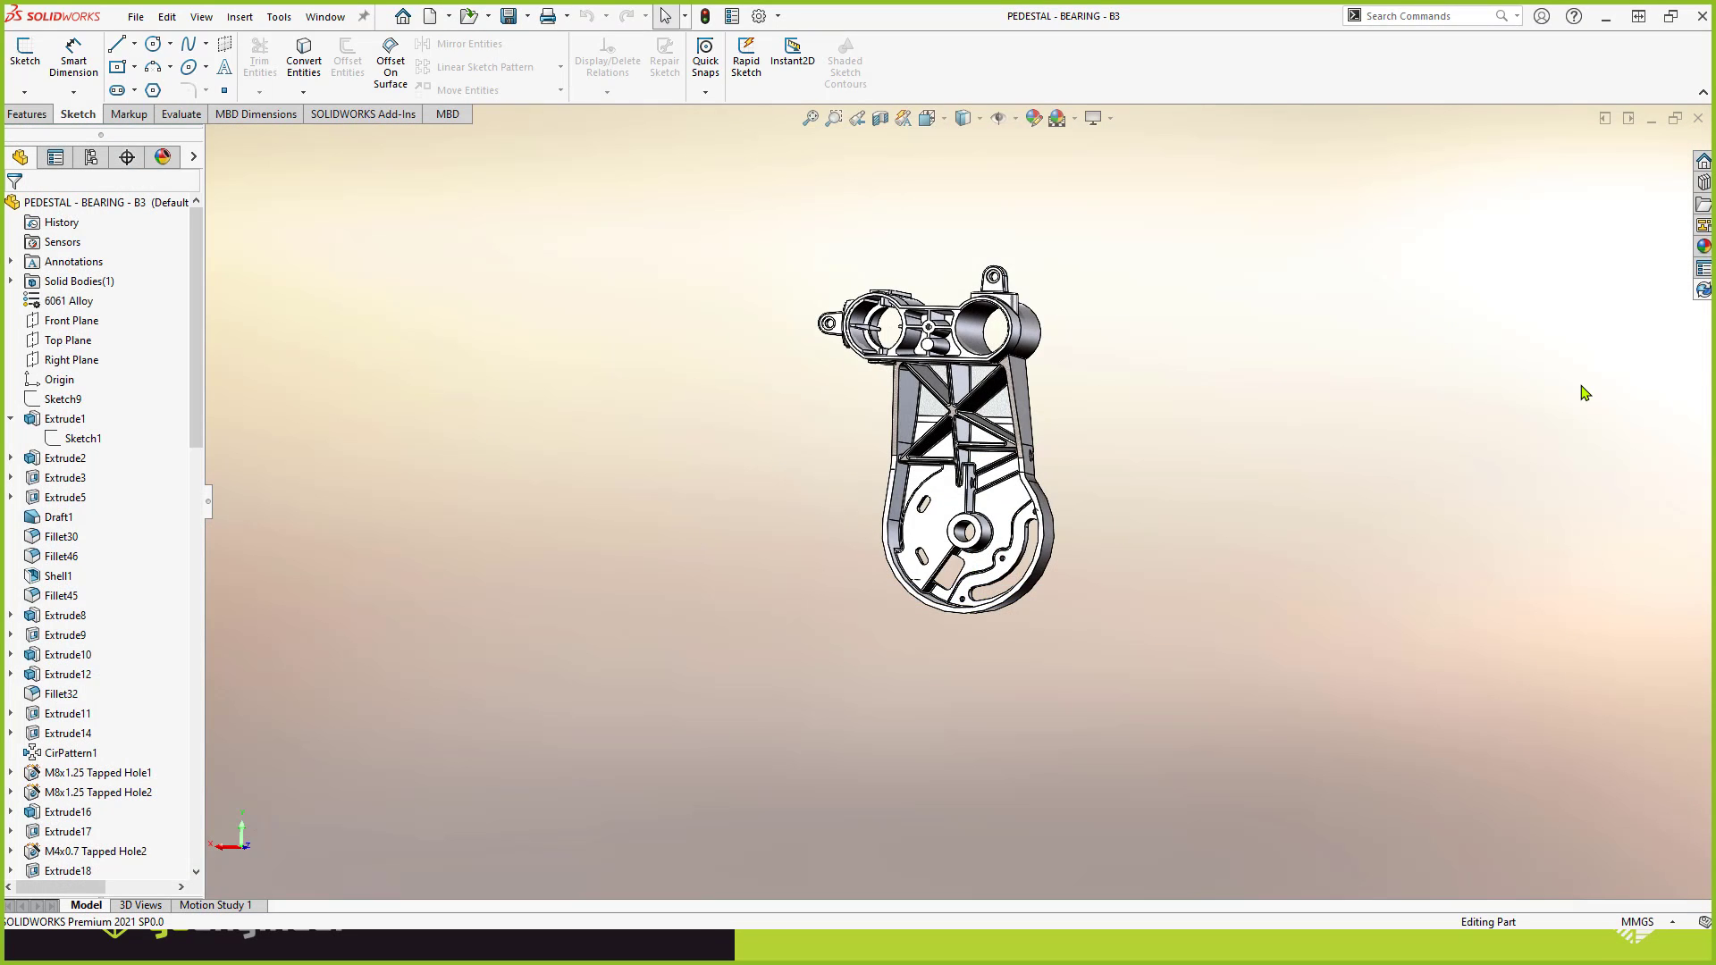
pyautogui.click(1703, 291)
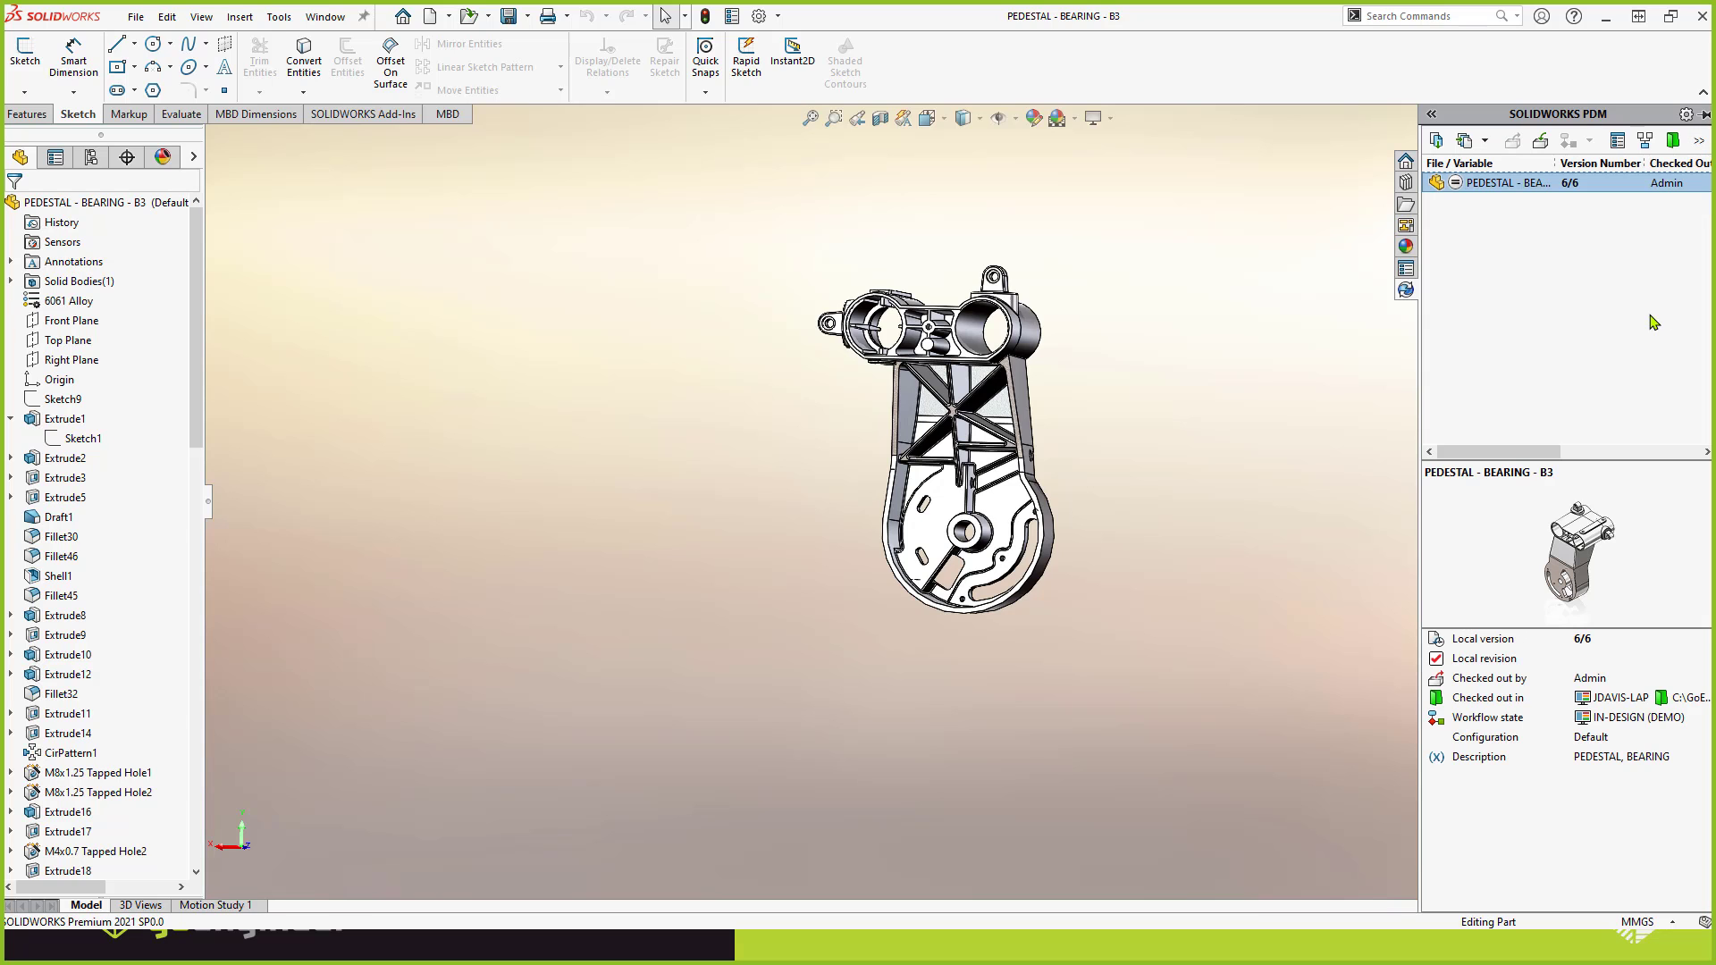
# Check in the PEDESTAL - BEARING - B3 drawing and part with the comment "demo" and view the part's workflow state.
pyautogui.click(1541, 140)
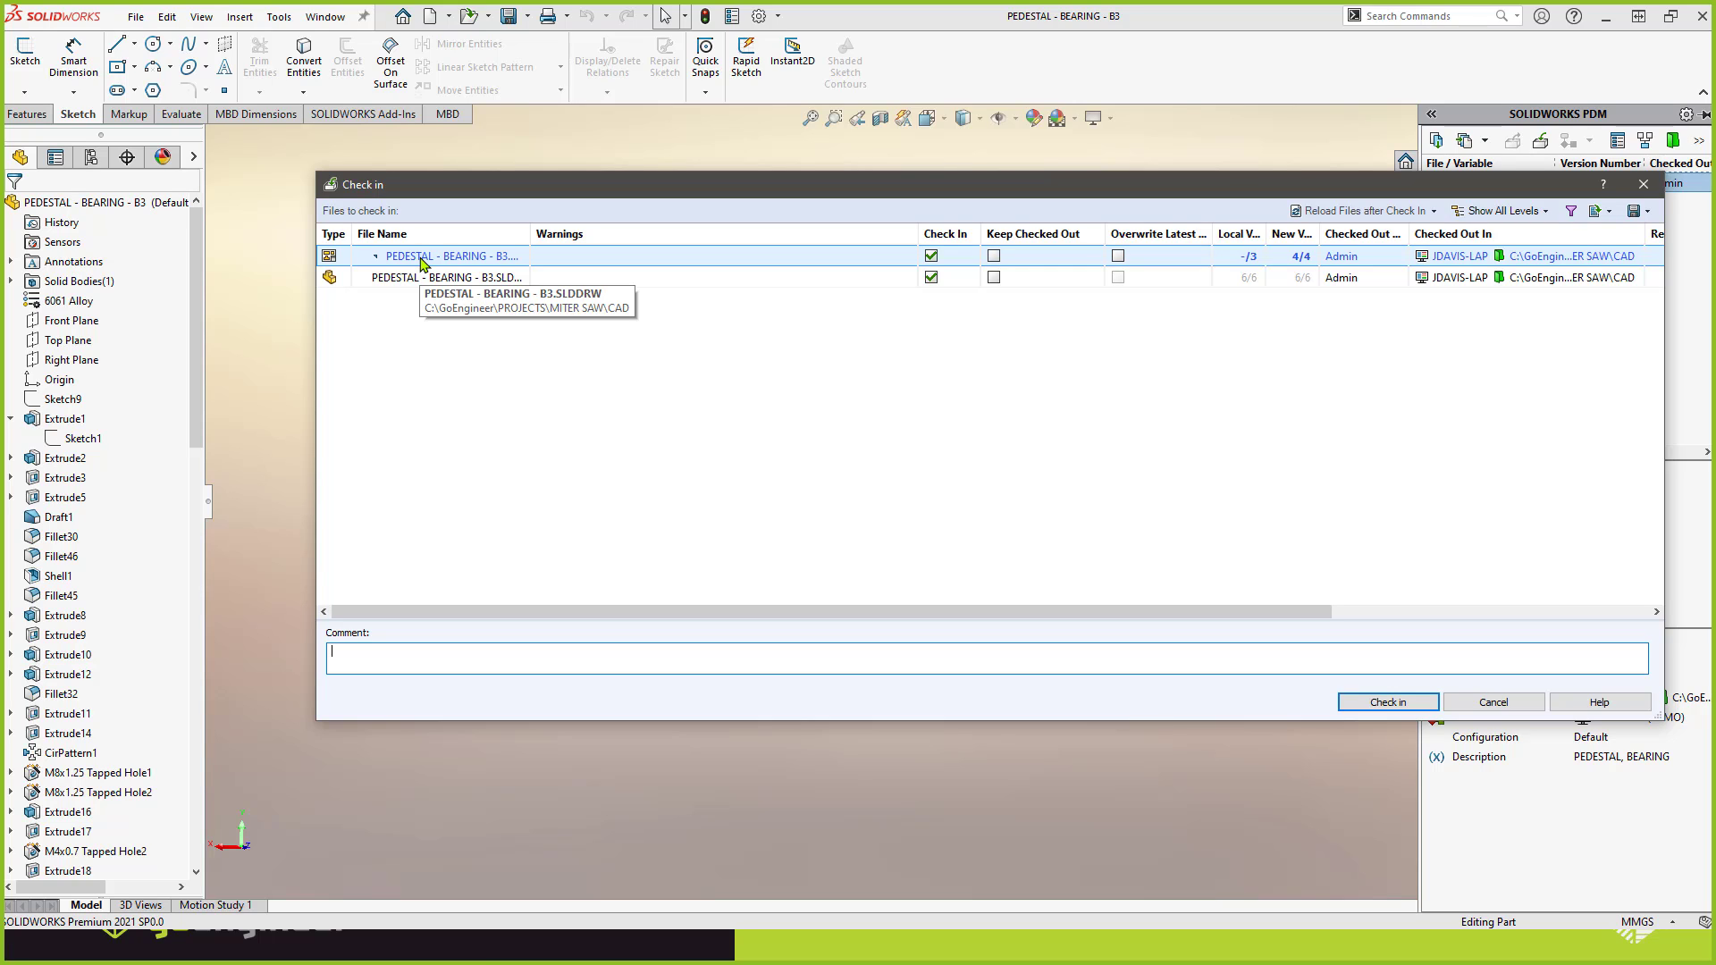
pyautogui.click(1364, 706)
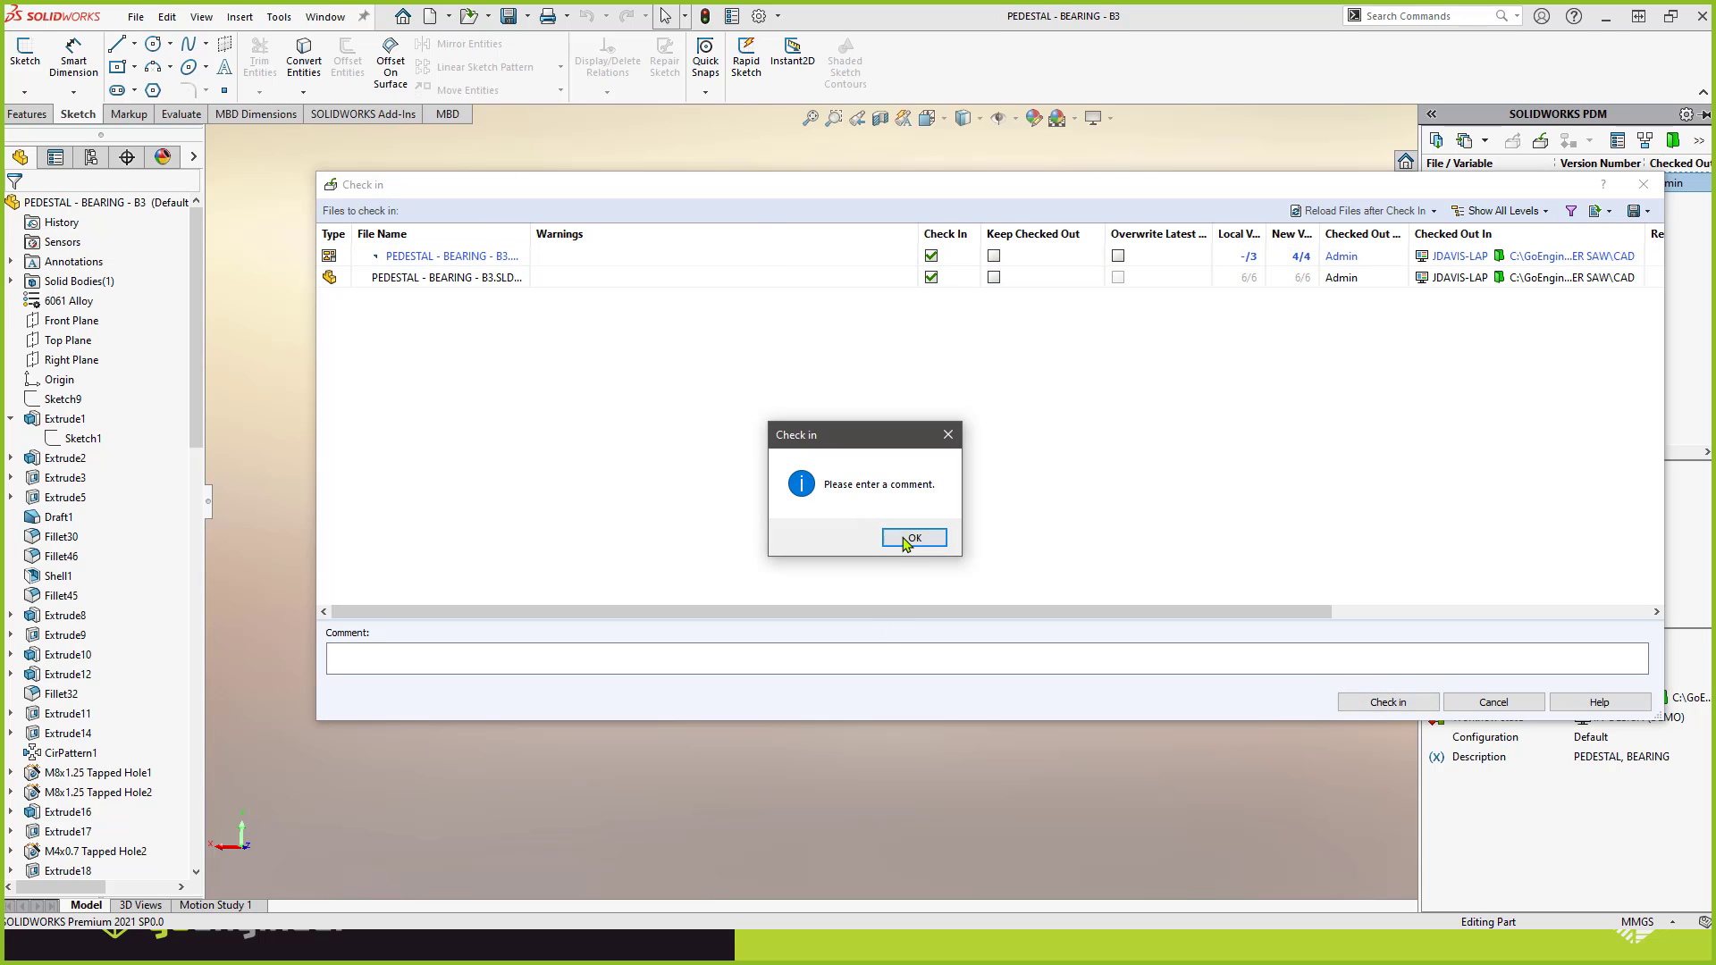
pyautogui.click(905, 538)
pyautogui.click(887, 660)
pyautogui.write('demo')
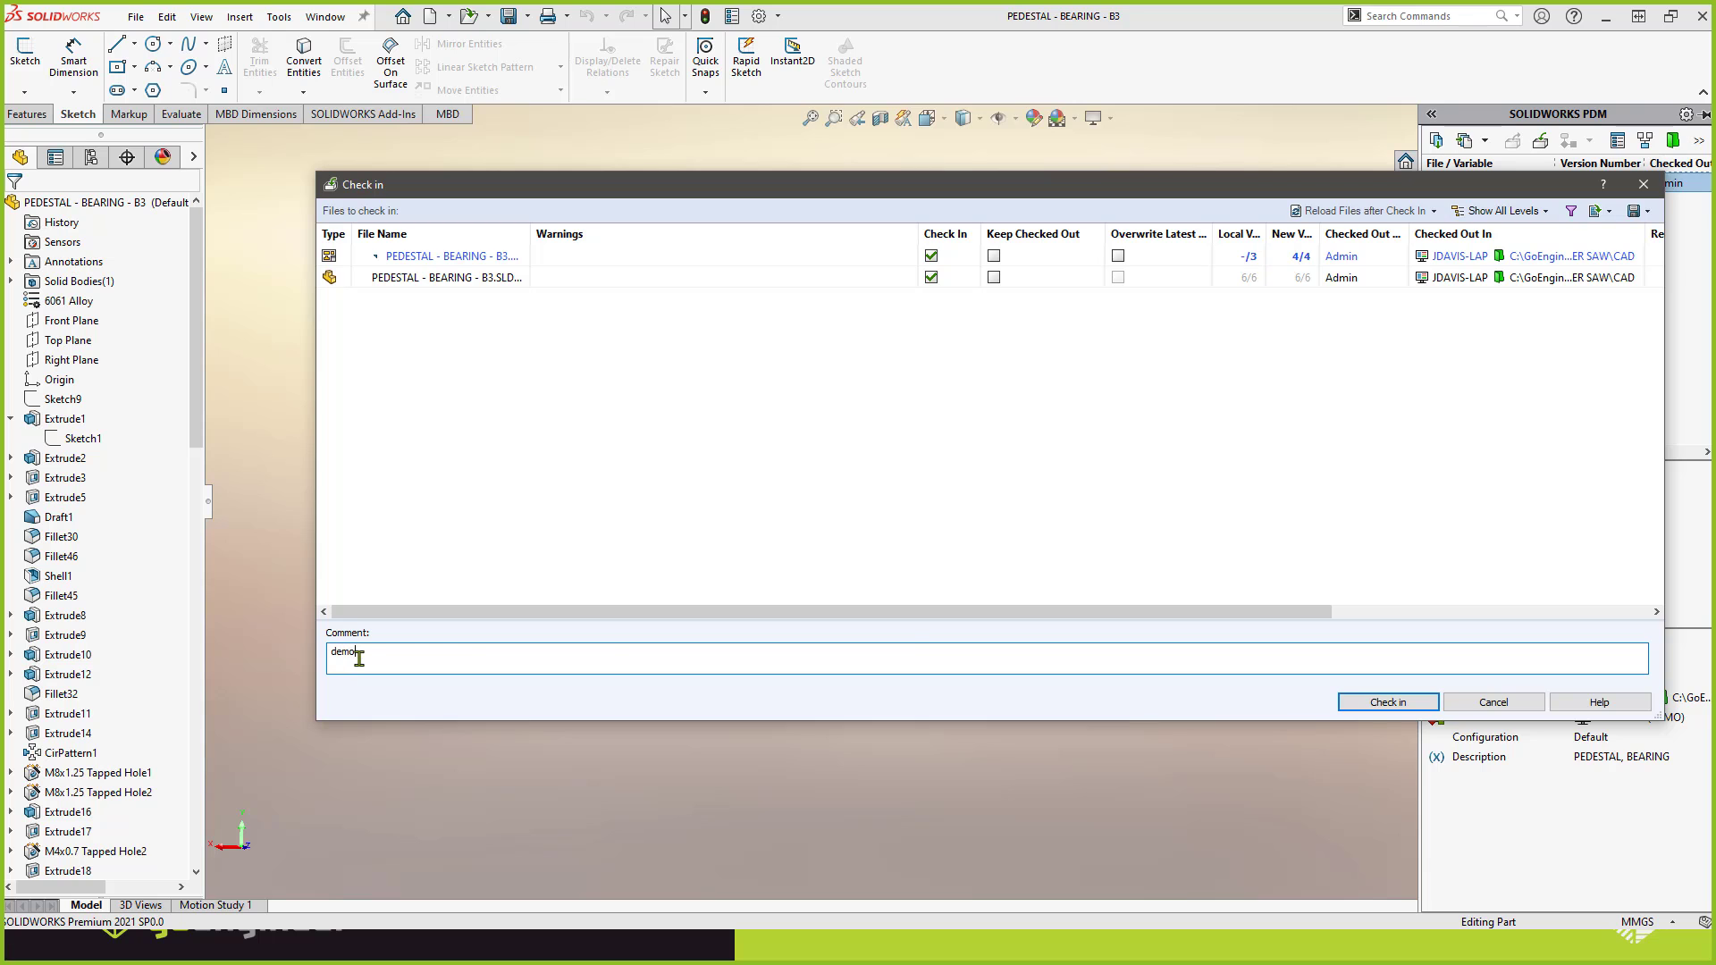
pyautogui.click(1345, 701)
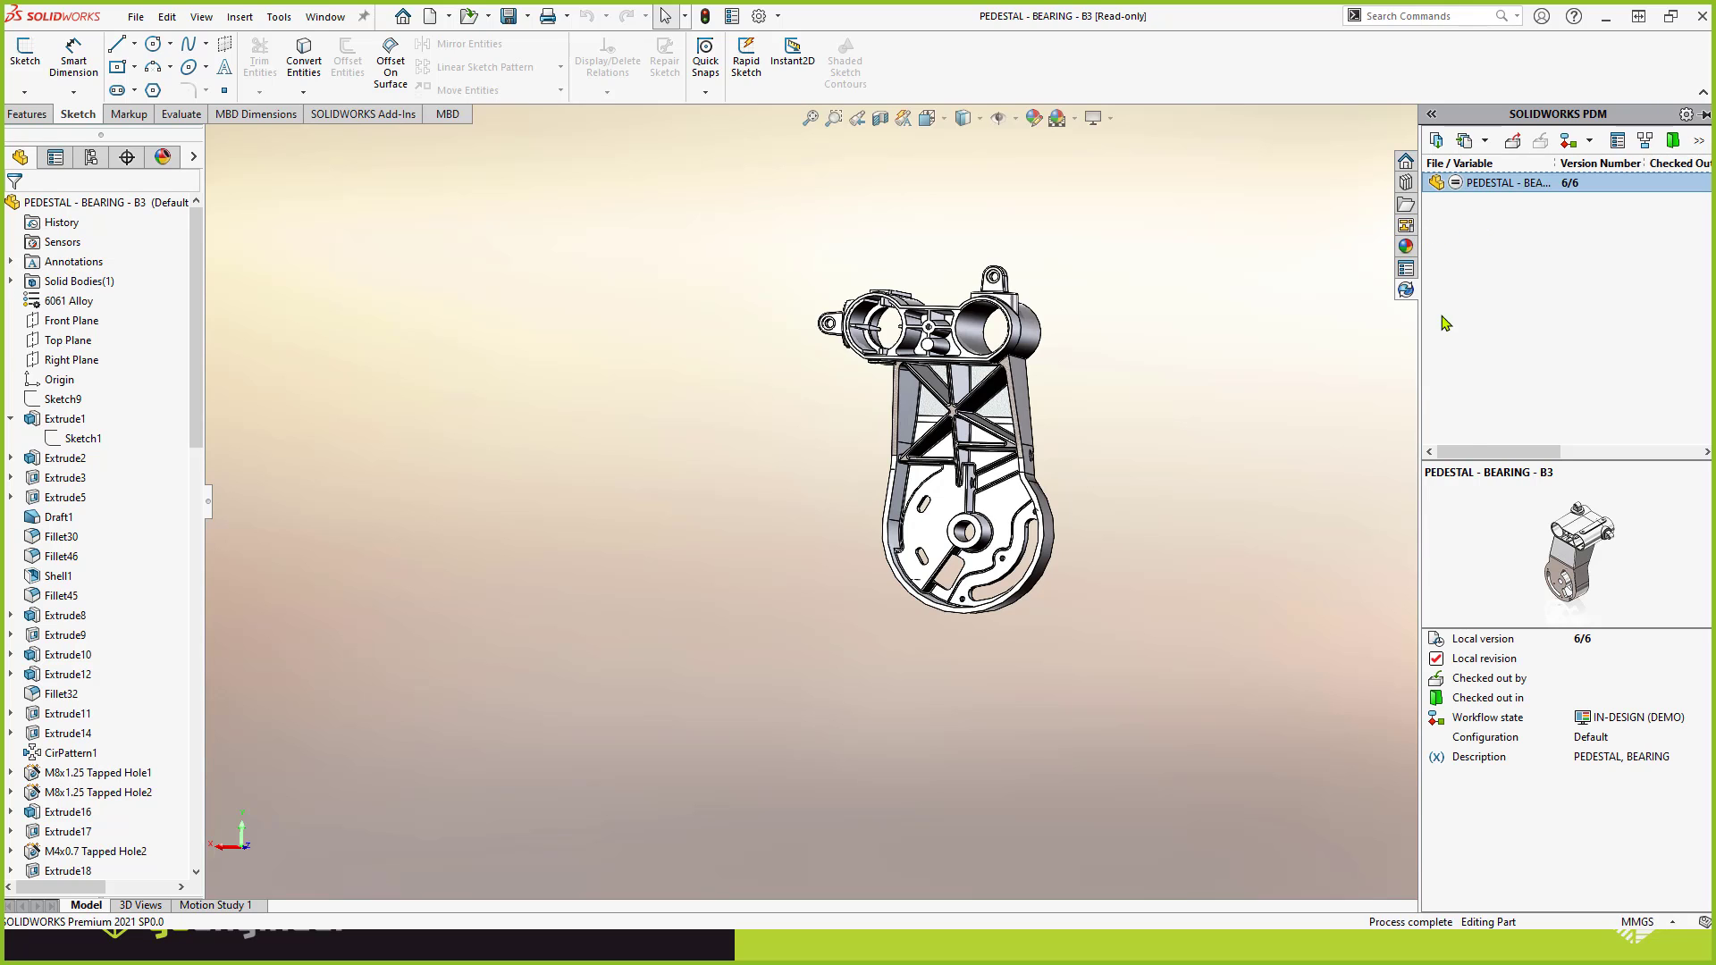
pyautogui.moveTo(1501, 452); pyautogui.dragTo(1594, 460)
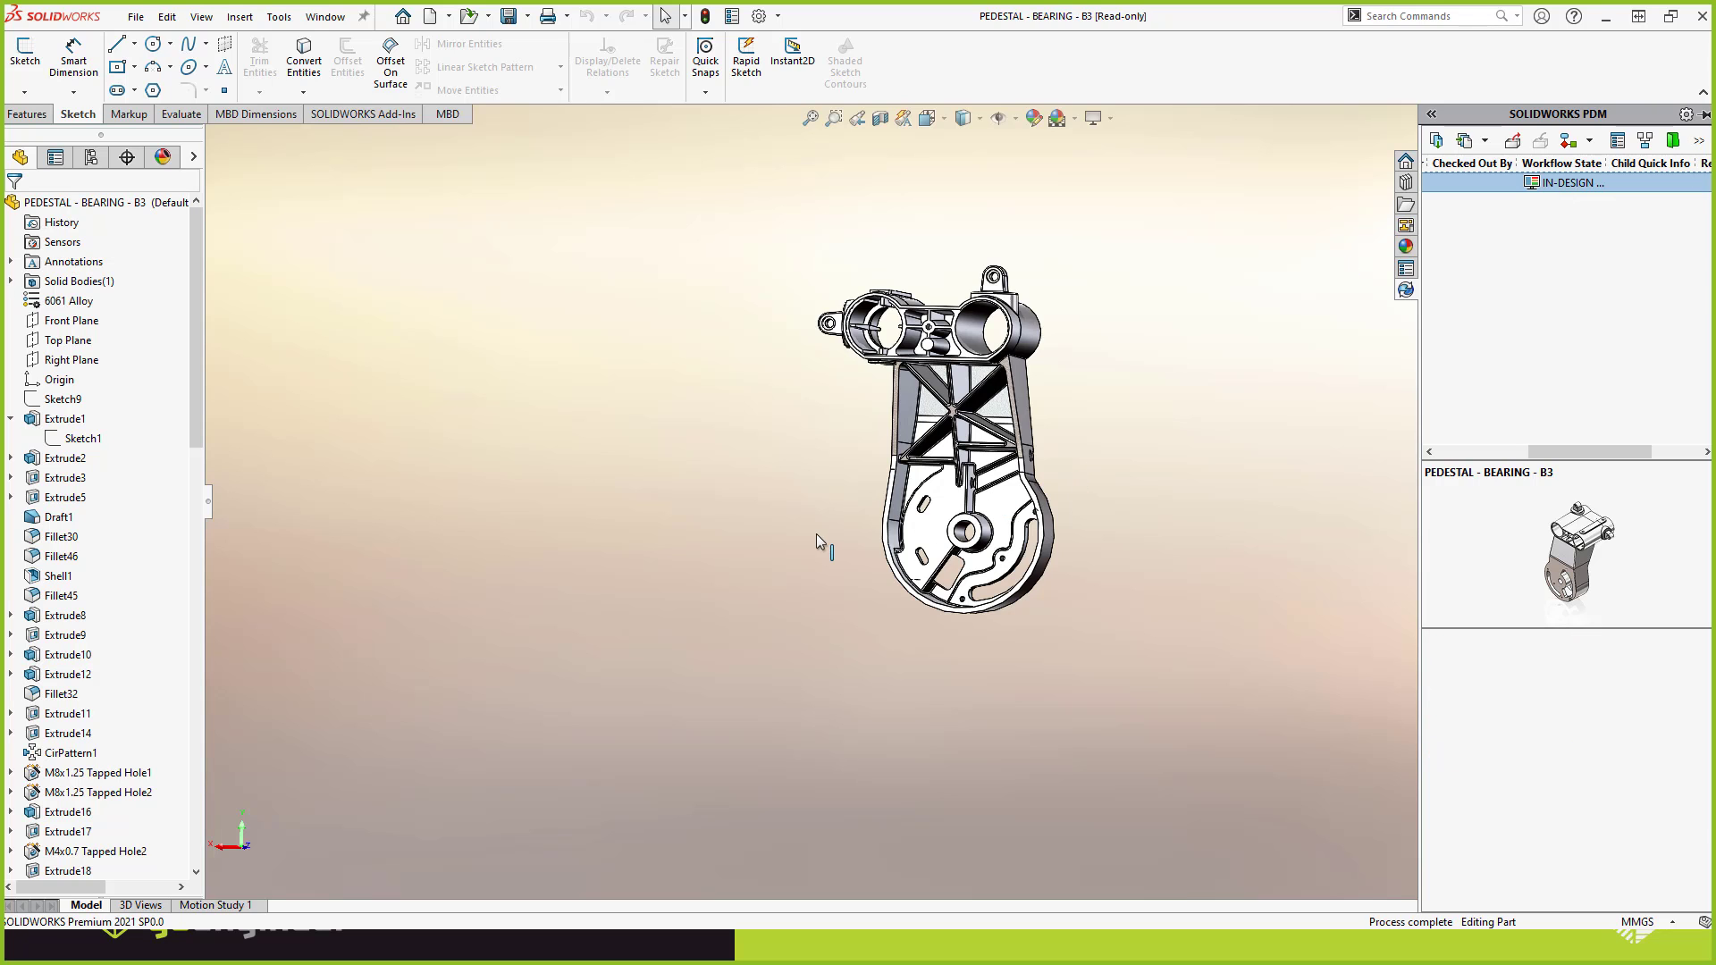
# Switch to the PEDESTAL - BEARING - B3 drawing and run the SUBMIT FOR APPROVAL transition on it and its part.
pyautogui.hotkey('ctrl', 'Tab')
pyautogui.click(816, 501)
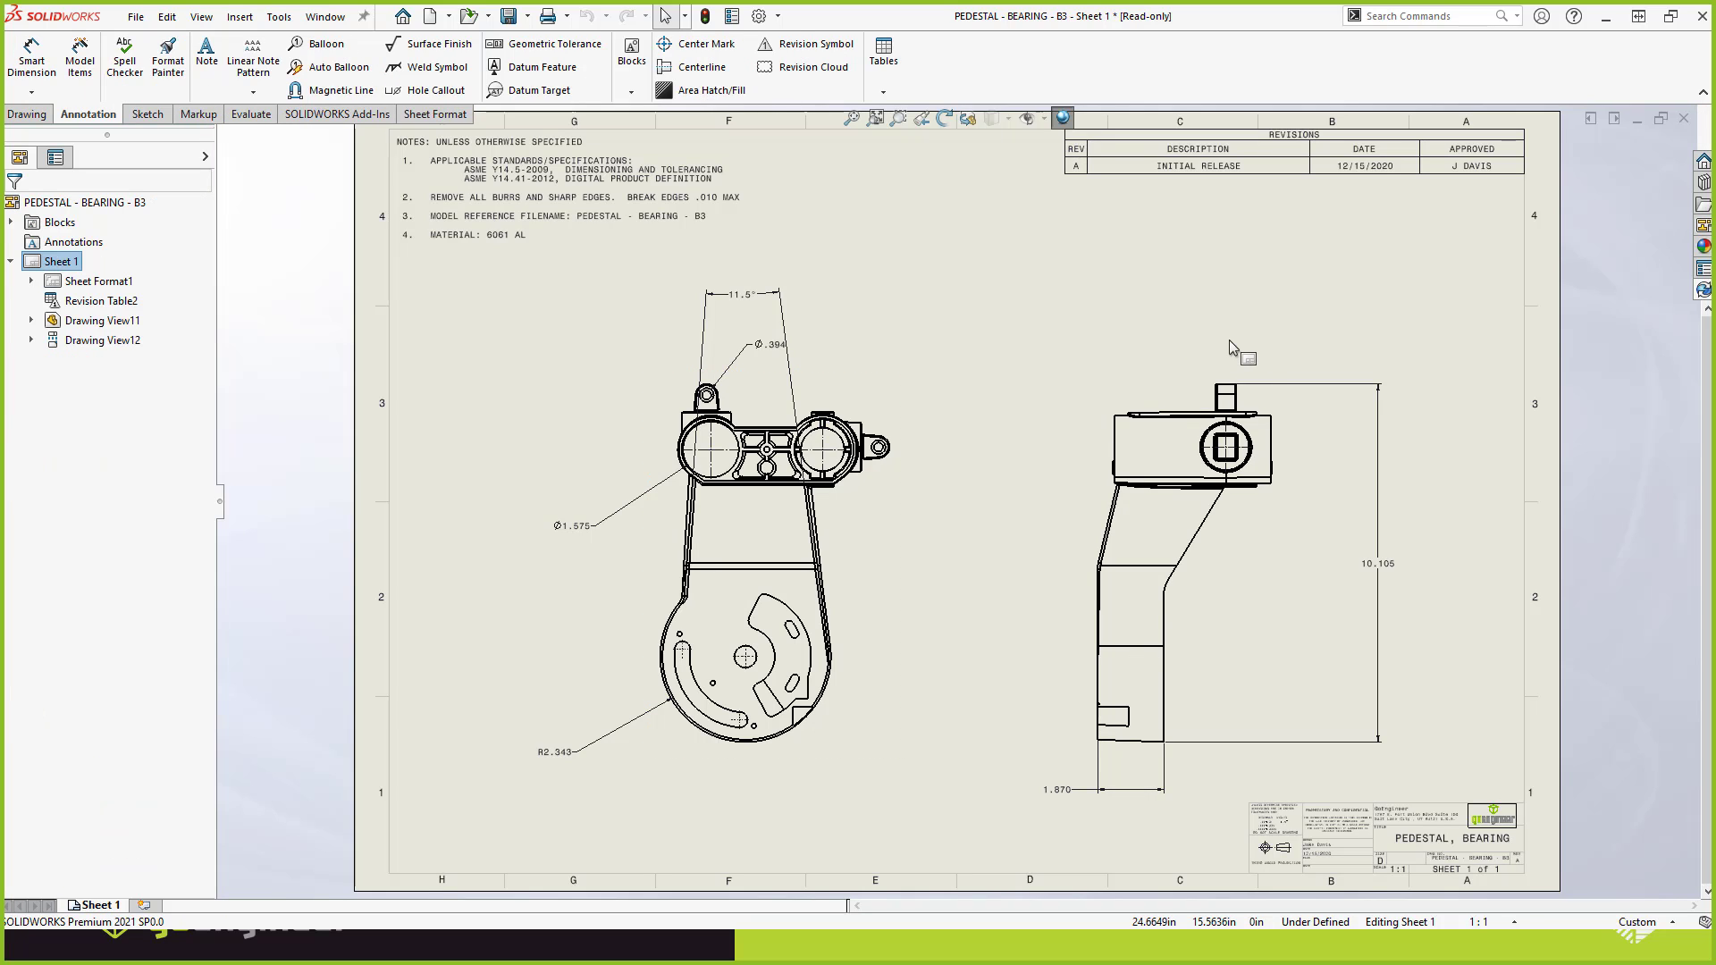
pyautogui.click(1702, 291)
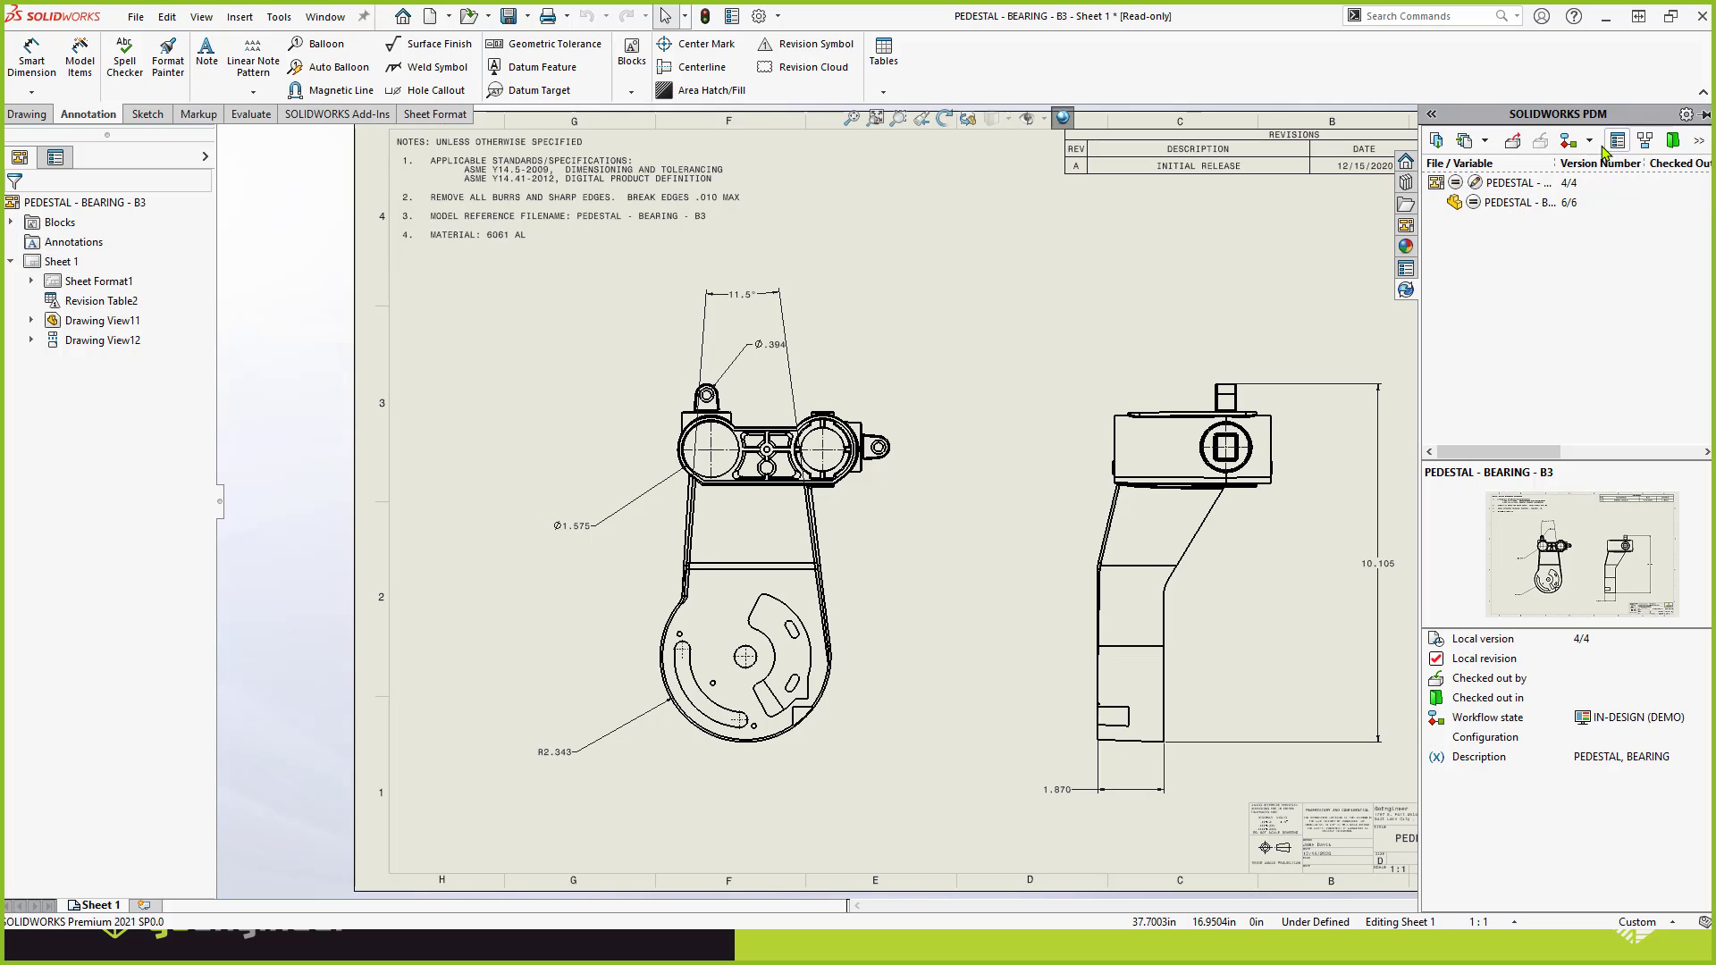
pyautogui.click(1596, 148)
pyautogui.click(1575, 169)
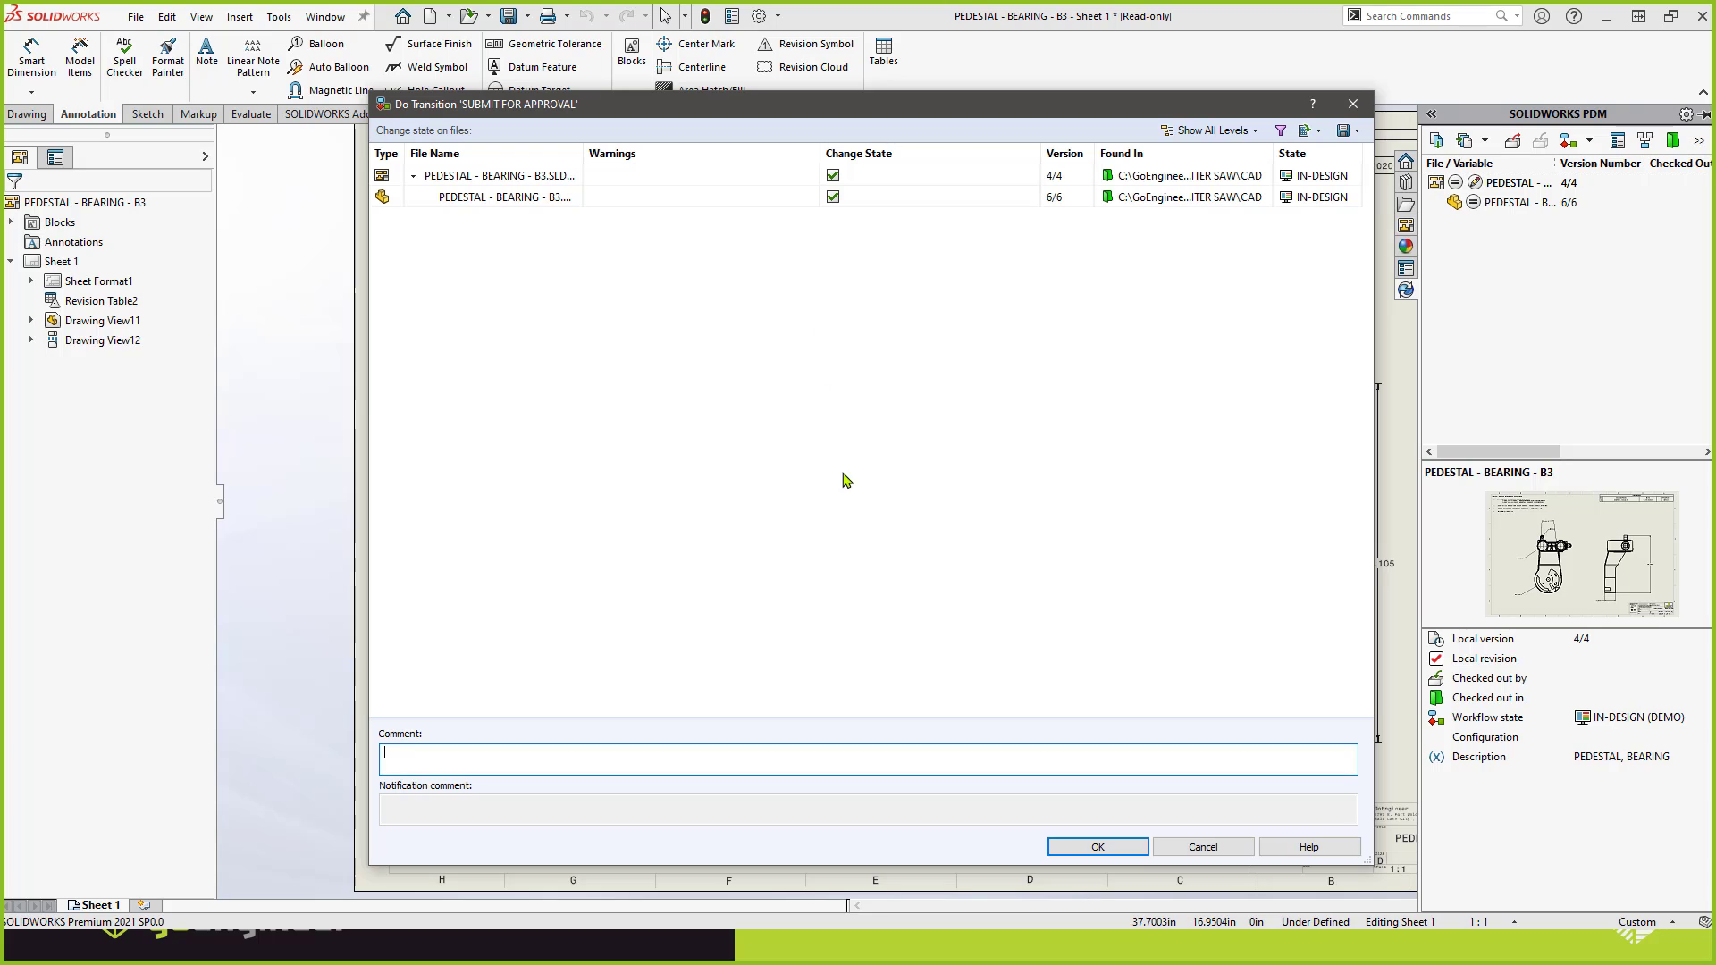
pyautogui.click(1068, 849)
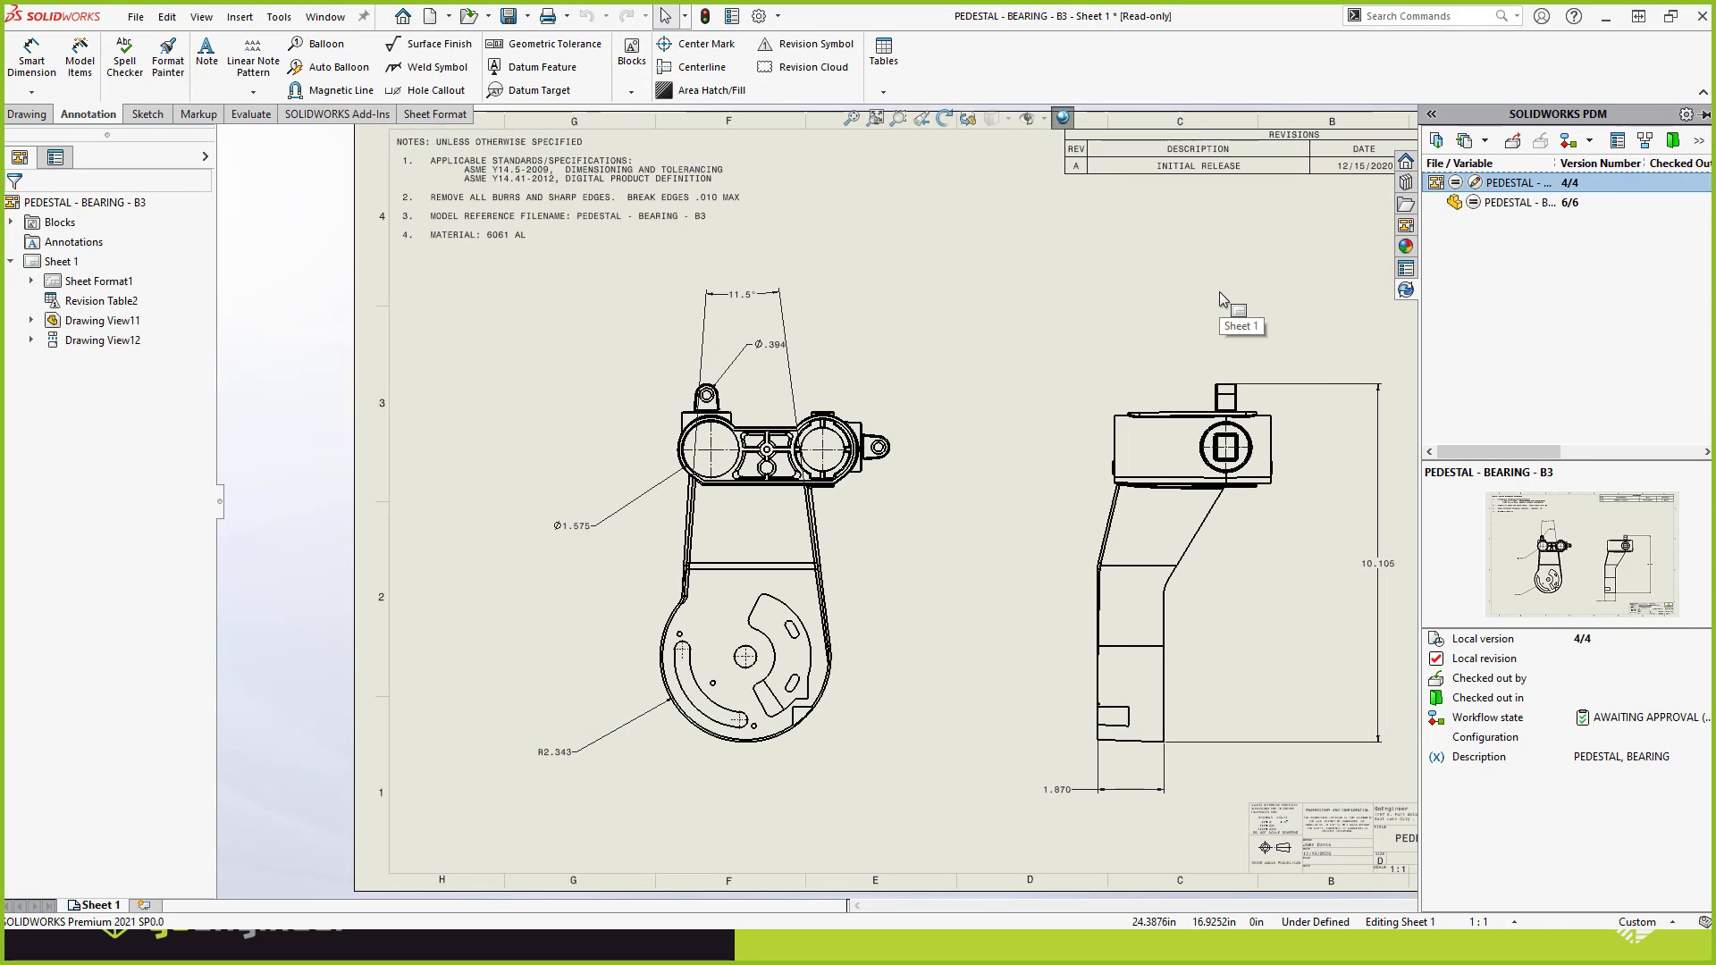
pyautogui.click(1219, 292)
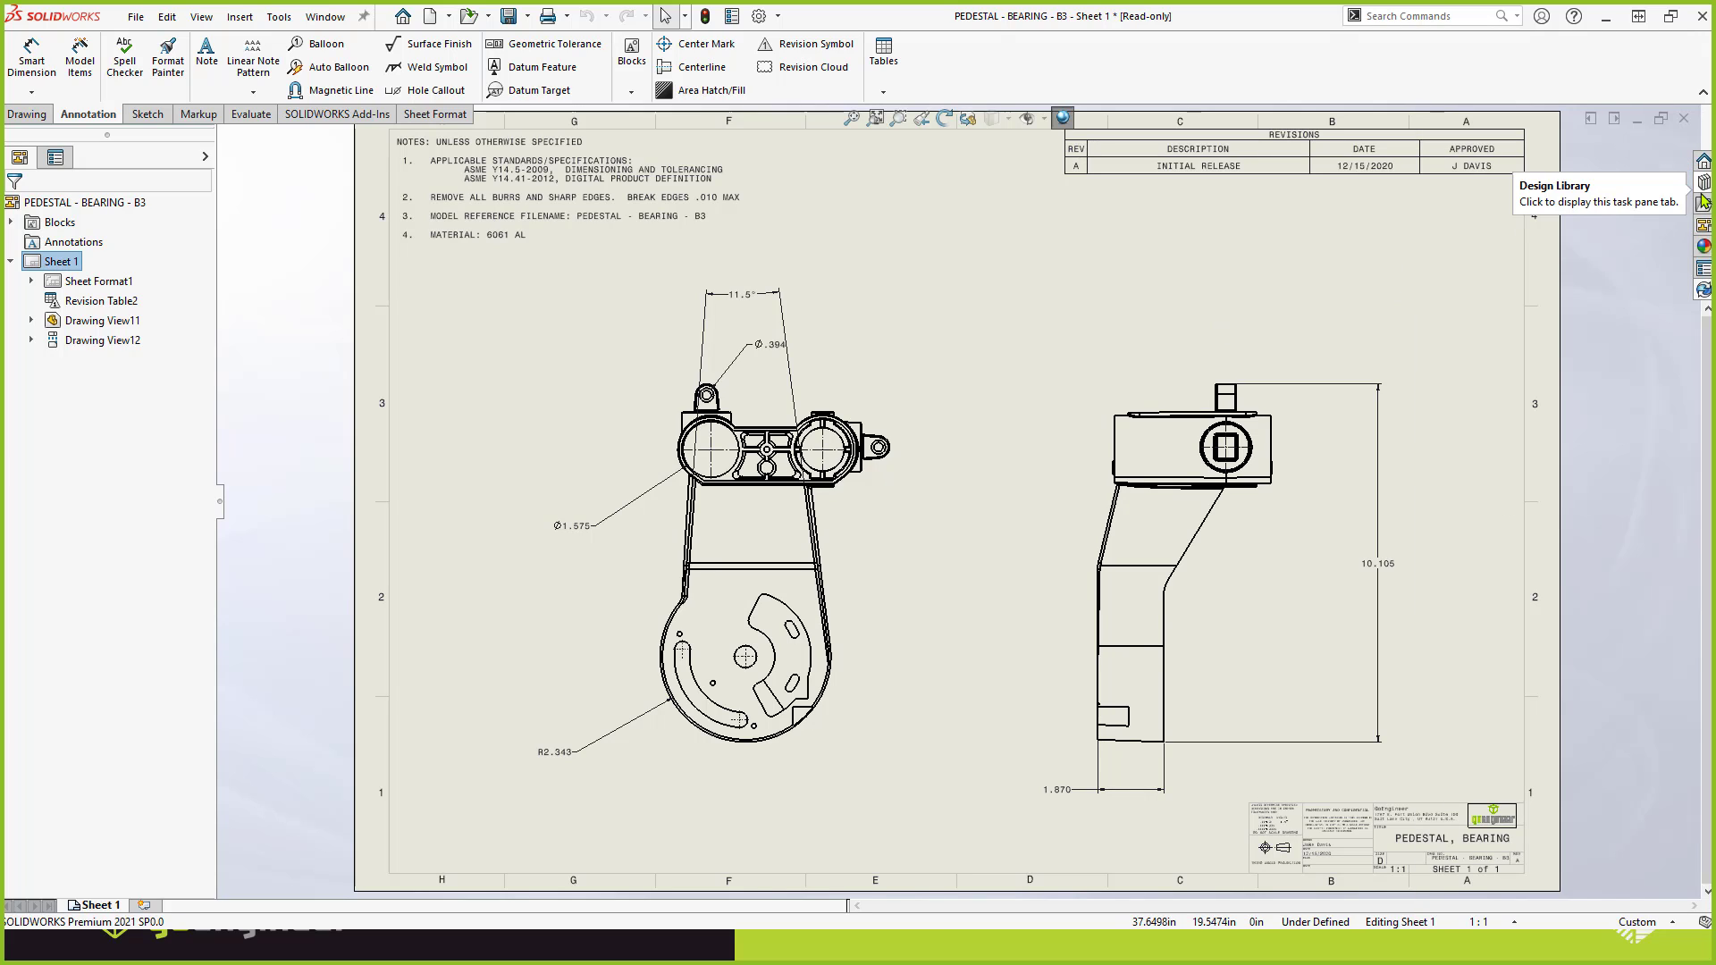
# Run the RELEASE transition on the PEDESTAL - BEARING - B3 drawing and its part, and view their workflow states.
pyautogui.click(1703, 291)
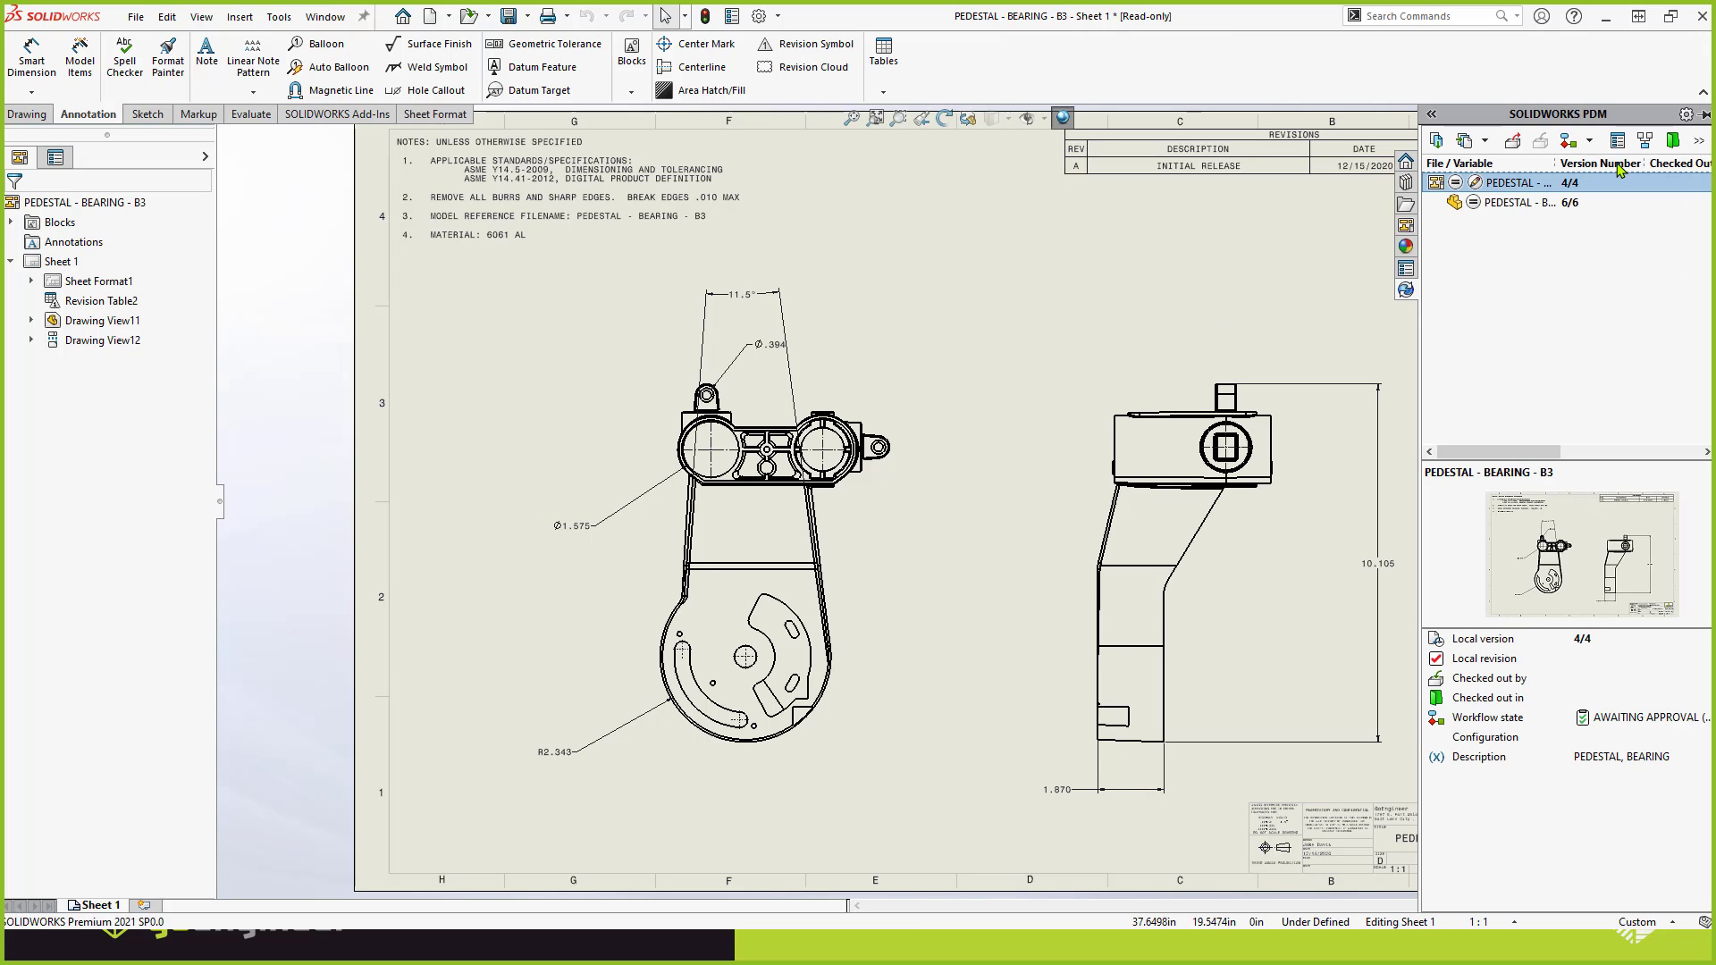
pyautogui.click(1593, 142)
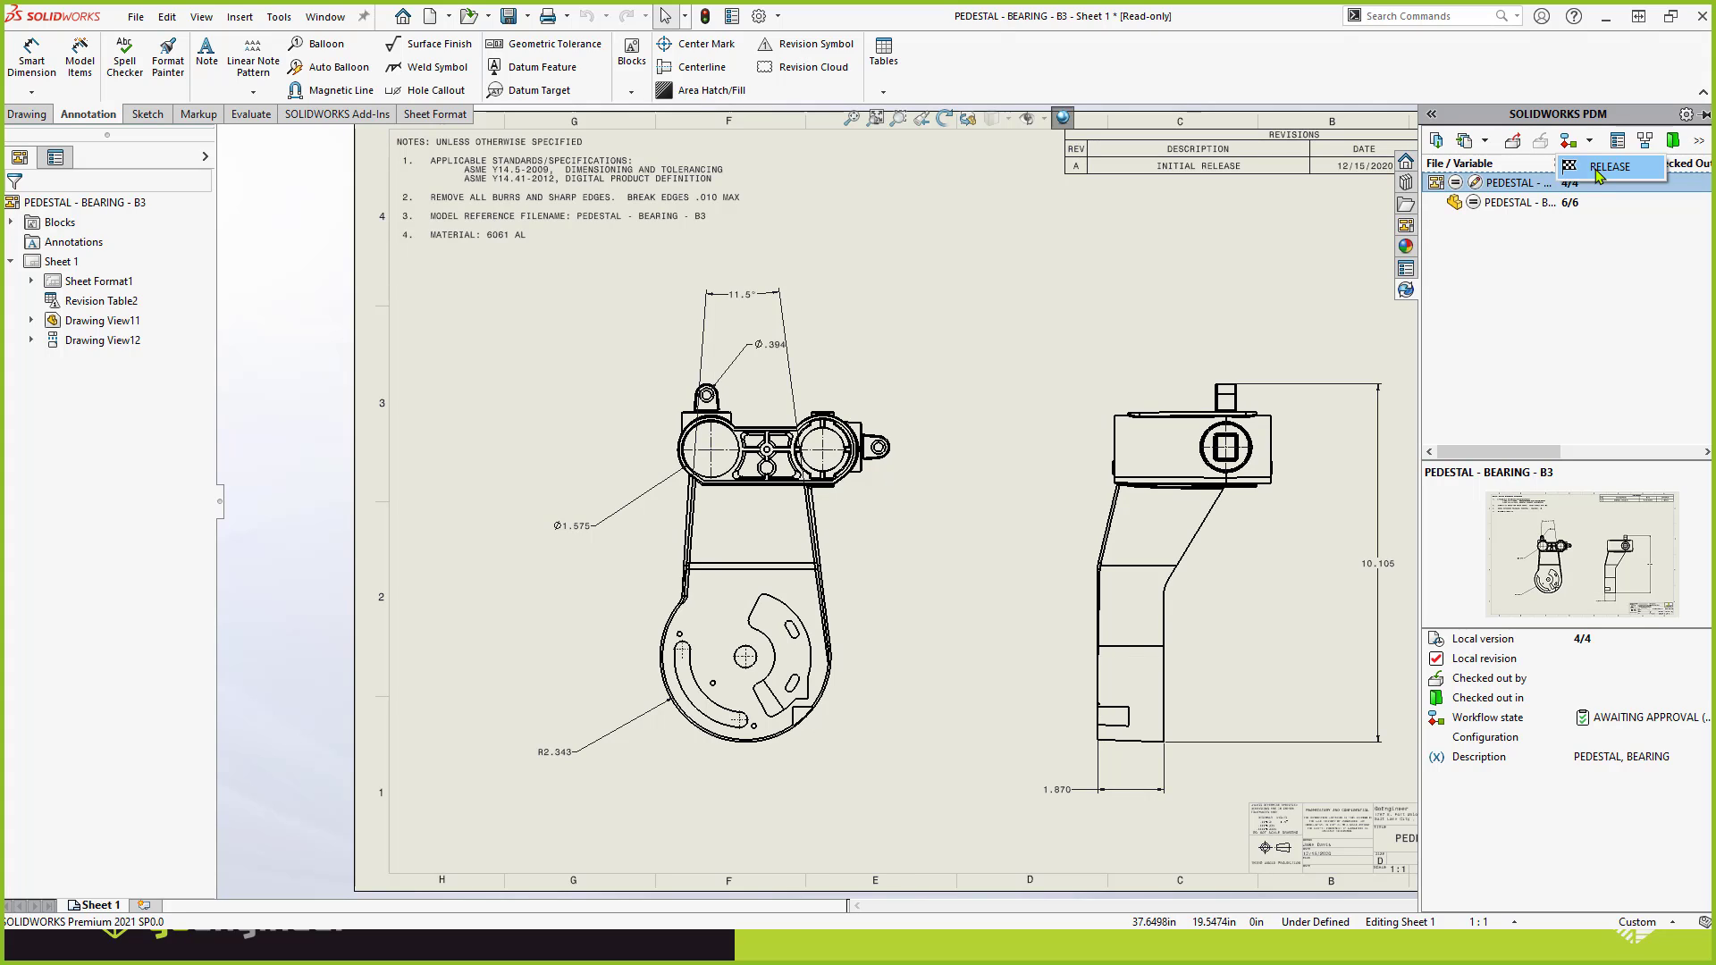
pyautogui.click(1598, 173)
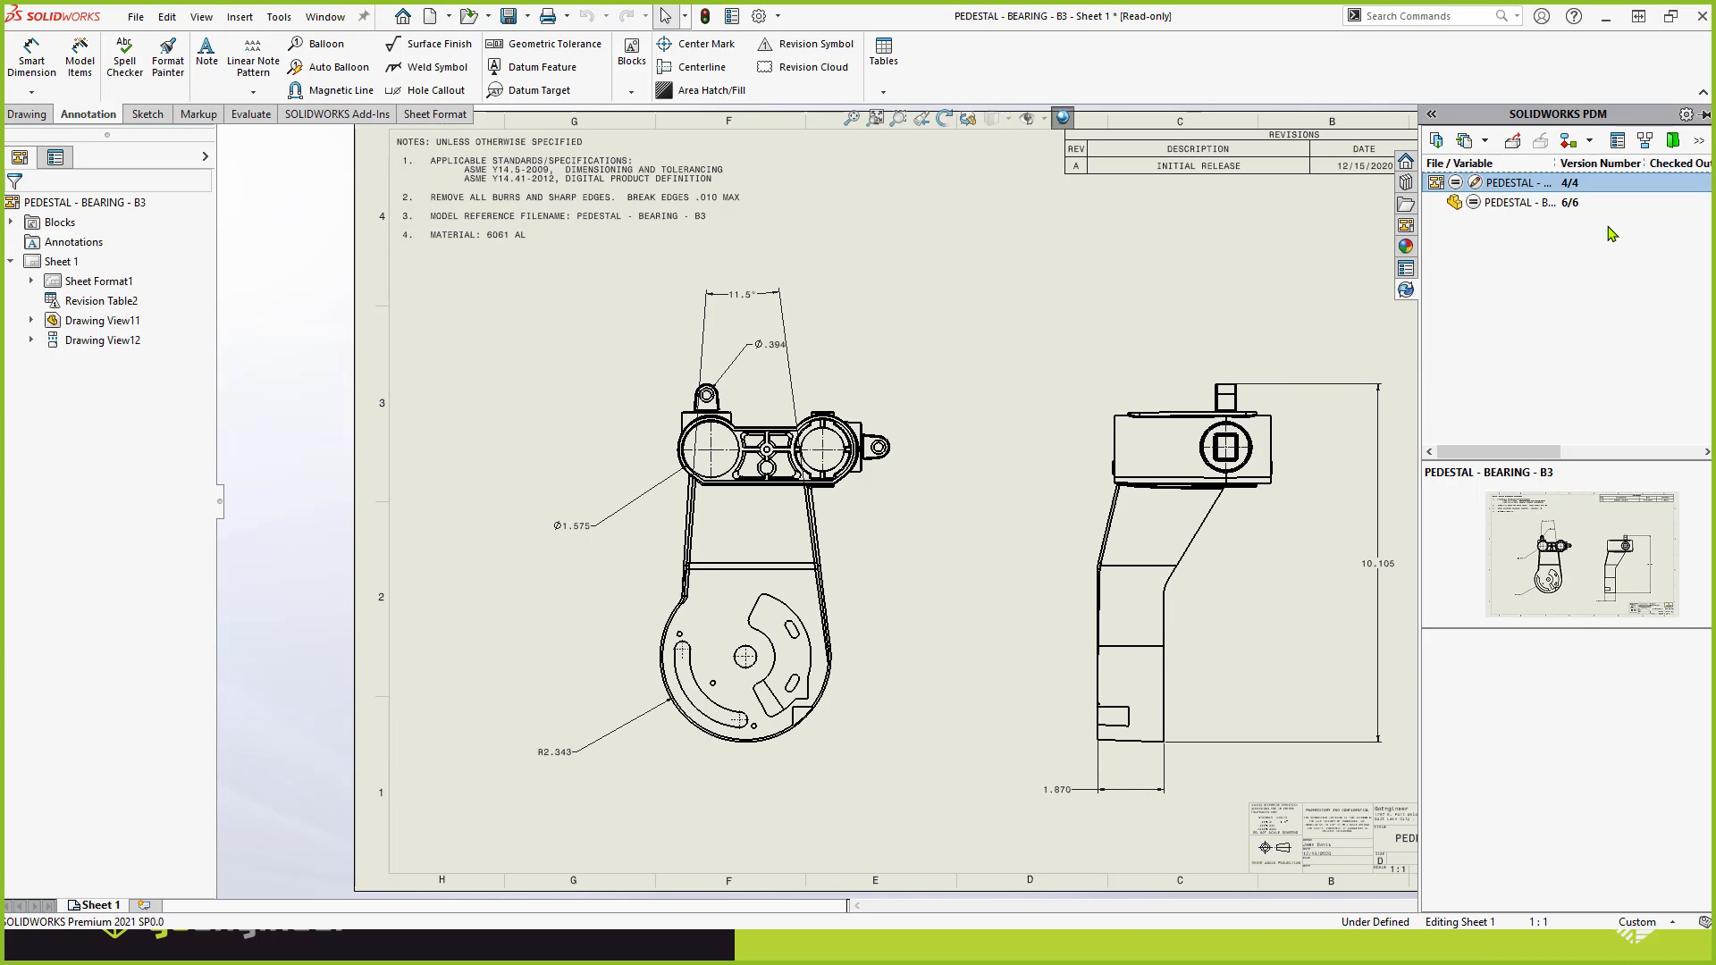
pyautogui.moveTo(1509, 453); pyautogui.dragTo(1586, 455)
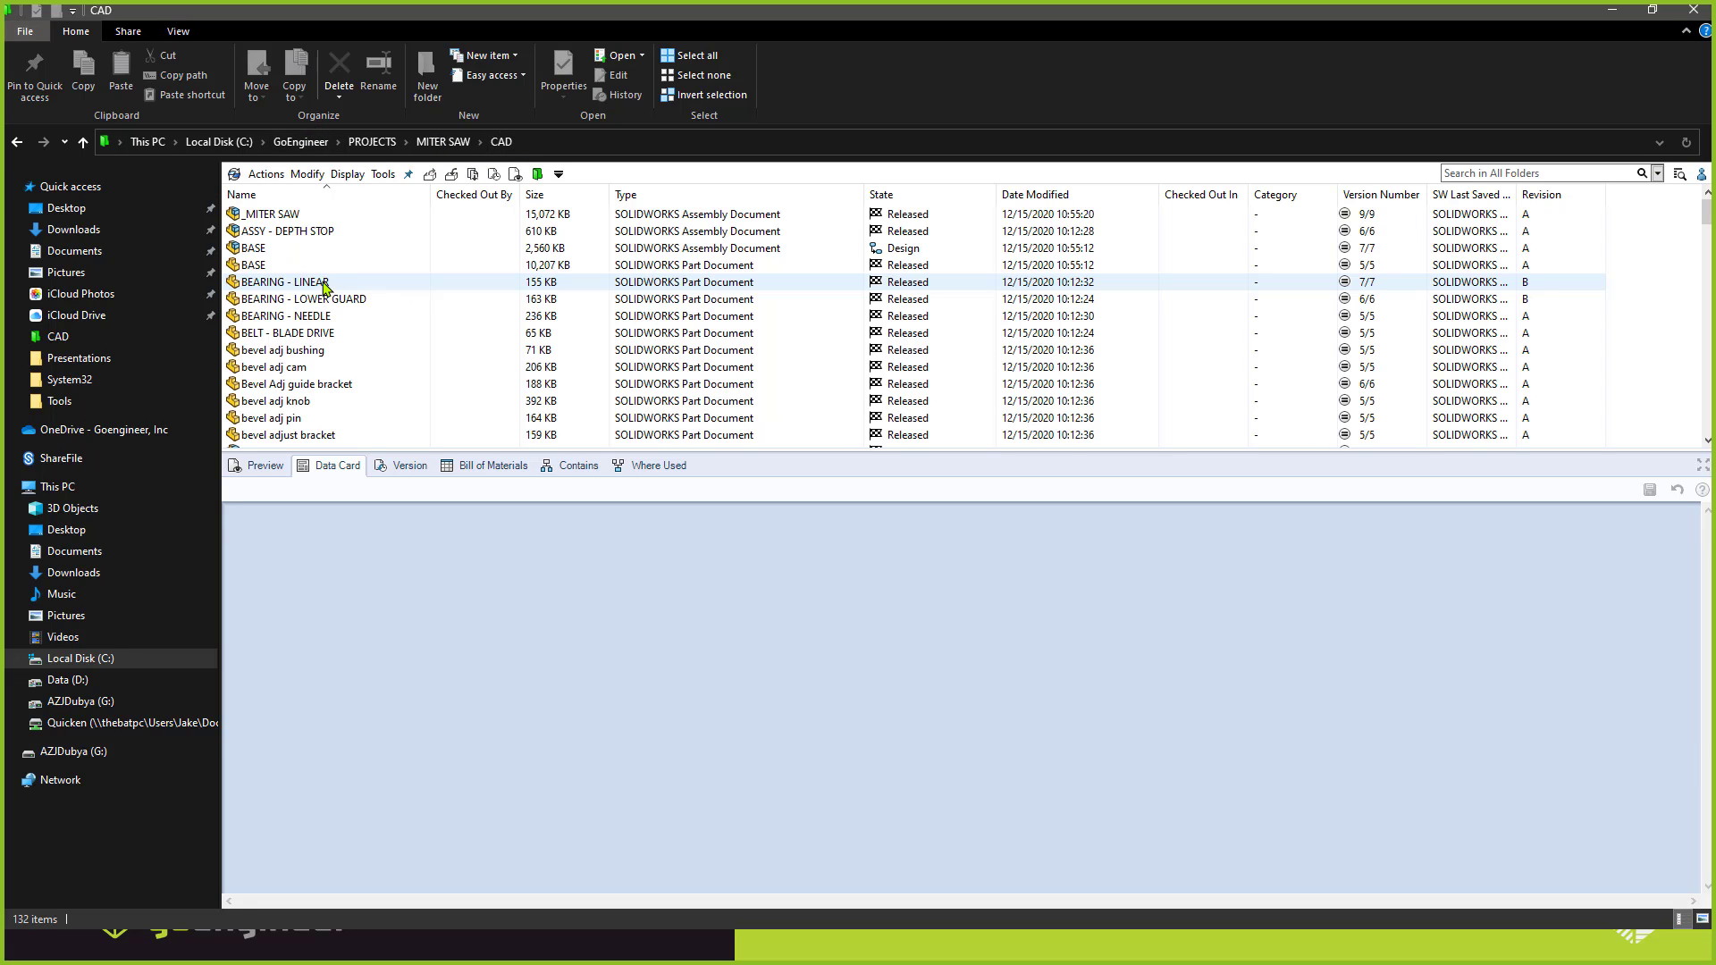
# Browse the CAD folder in File Explorer, return to the drawing, check the revision on its data card and close the card.
pyautogui.scroll(-10, 335, 281)
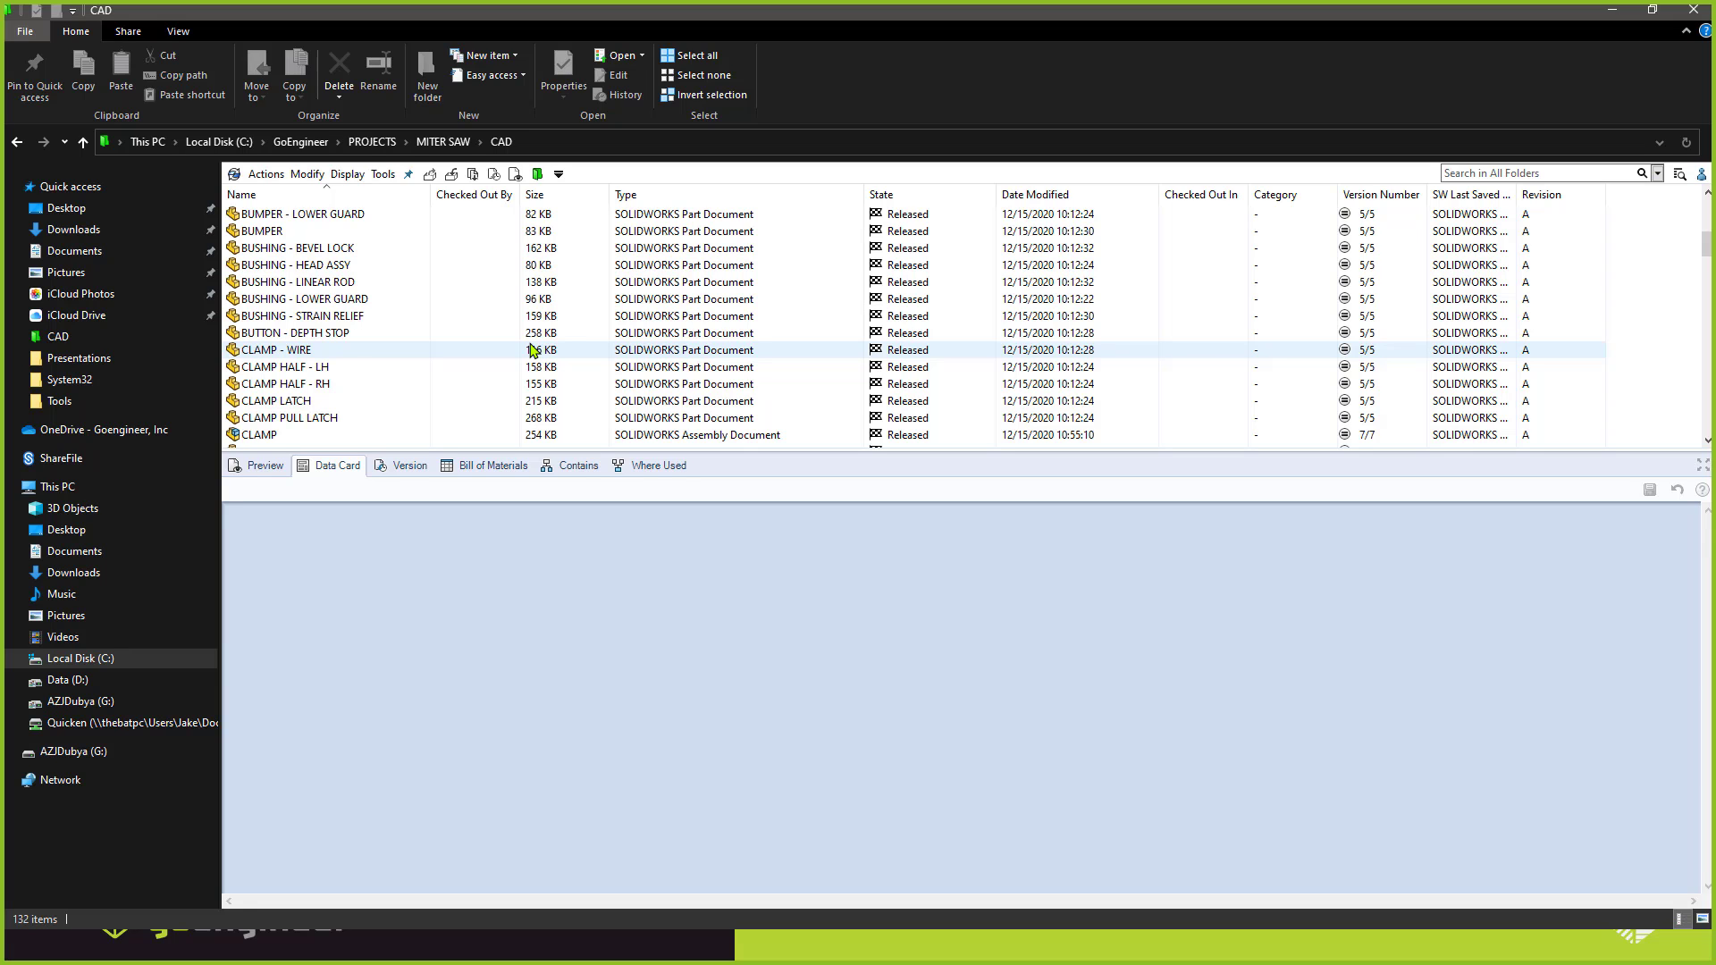
pyautogui.click(1612, 13)
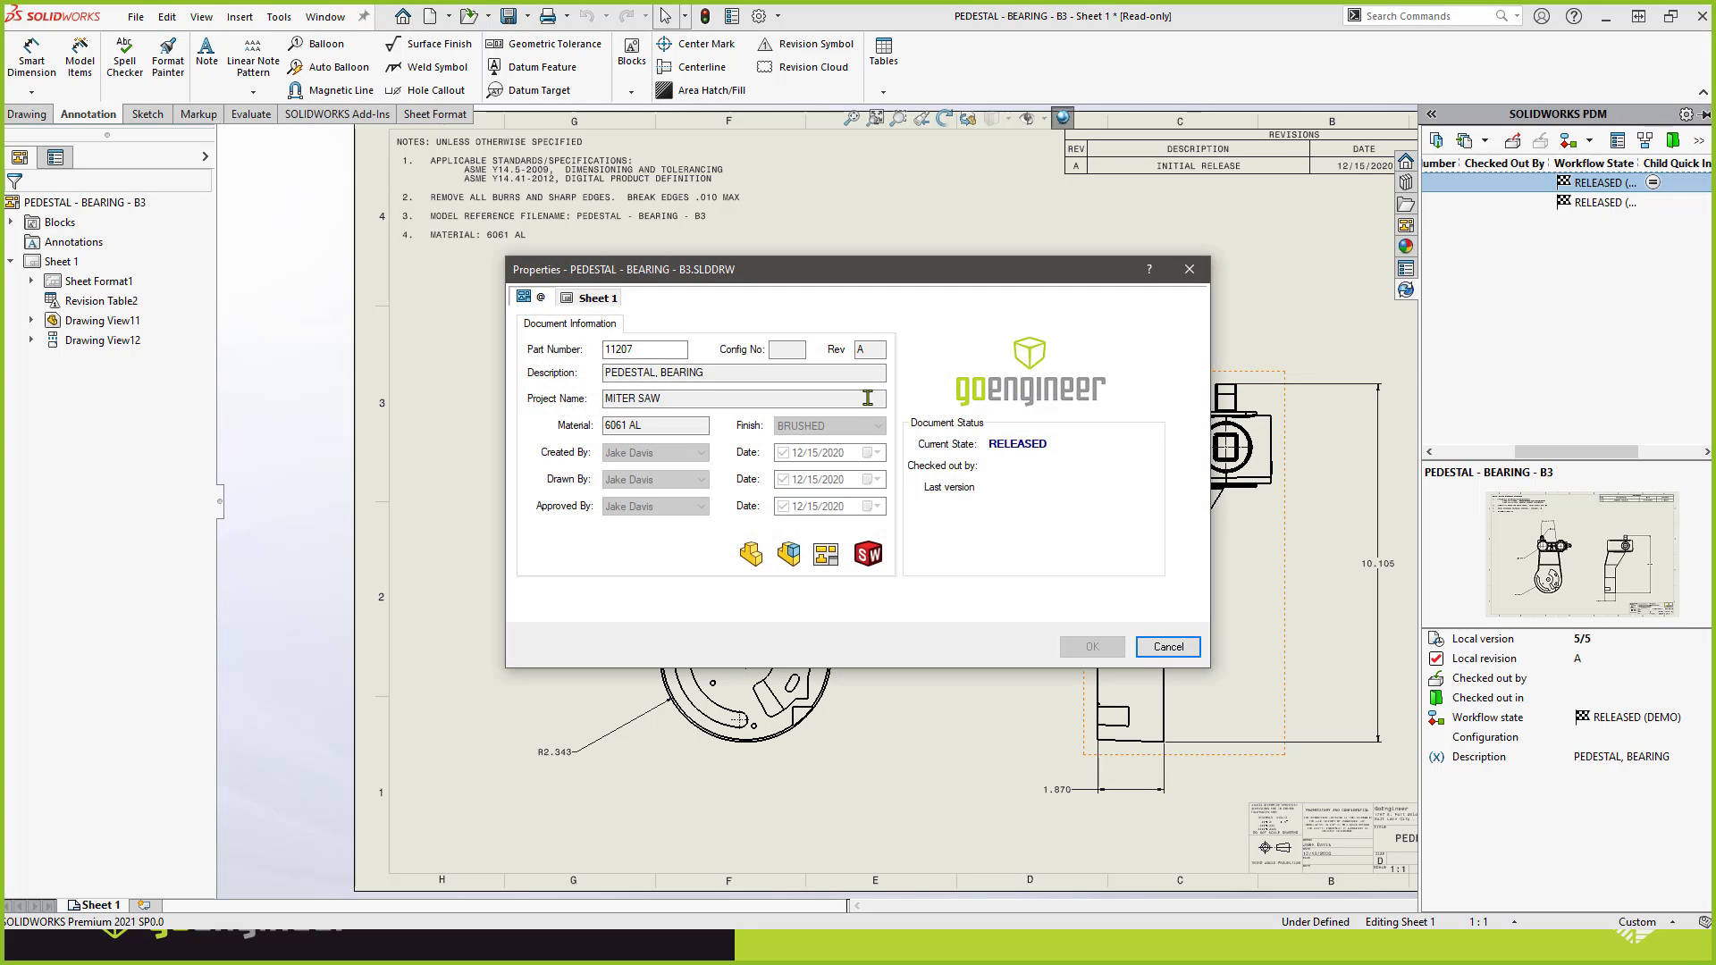
pyautogui.click(860, 350)
pyautogui.click(1168, 646)
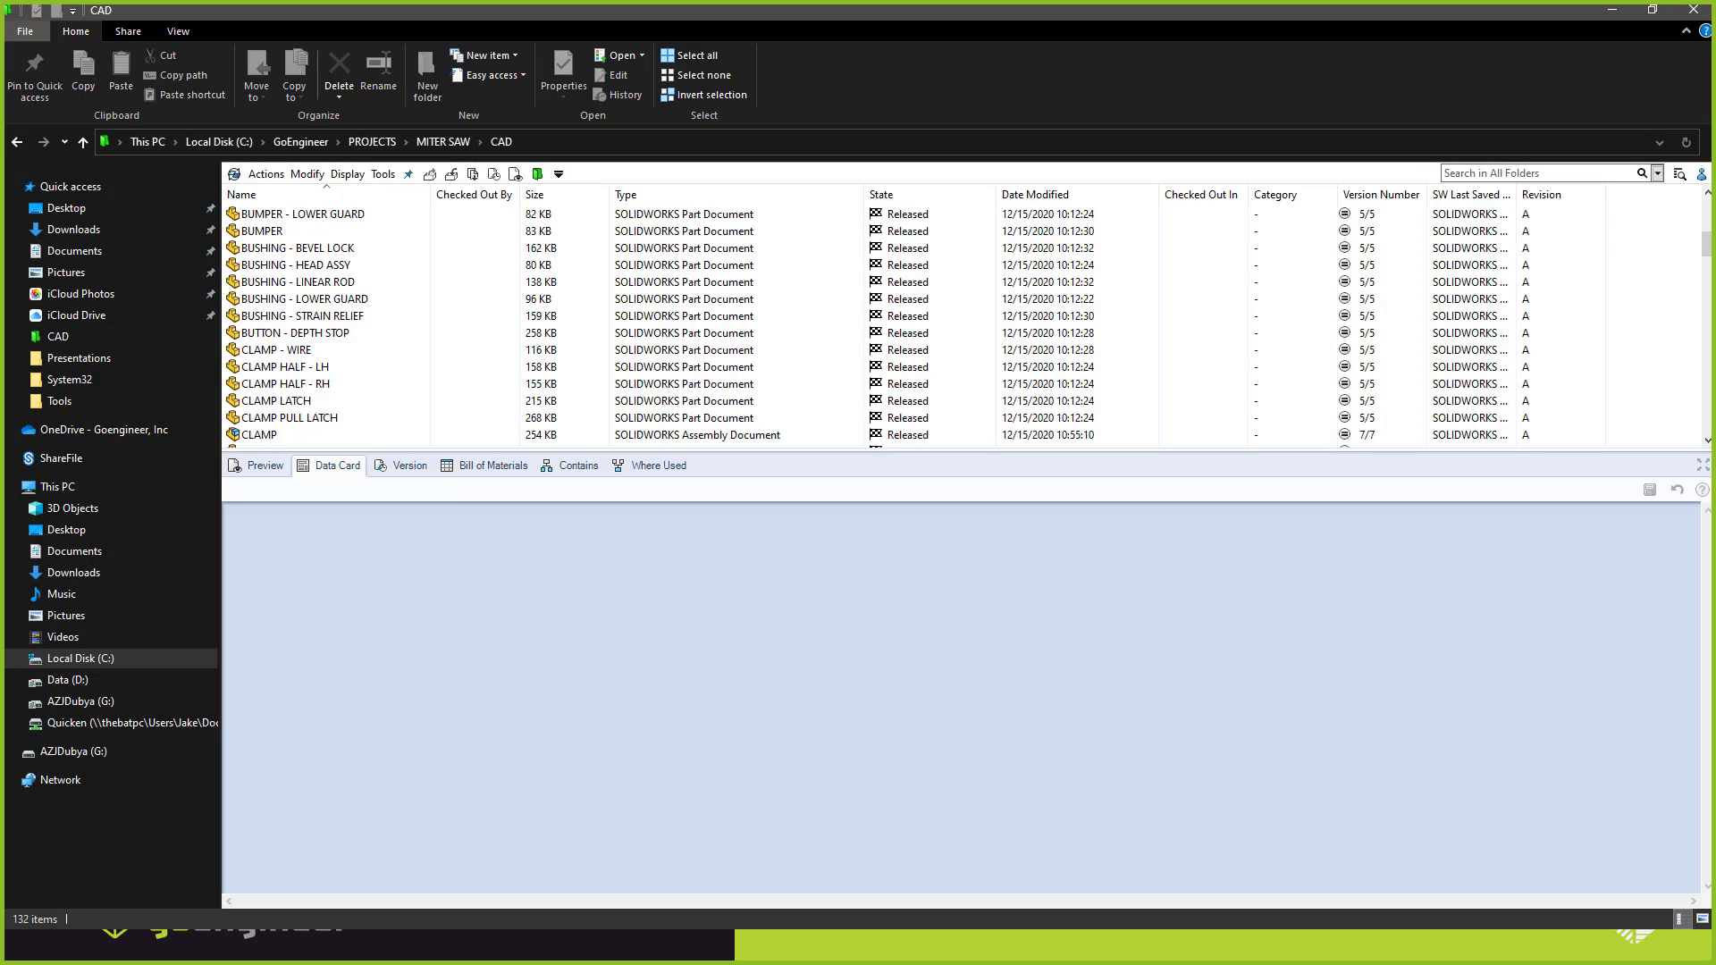
# Find the PEDESTAL - BEARING - B3 drawing in the vault's CAD folder, view its version and transition history, and close it.
pyautogui.scroll(-10, 286, 320)
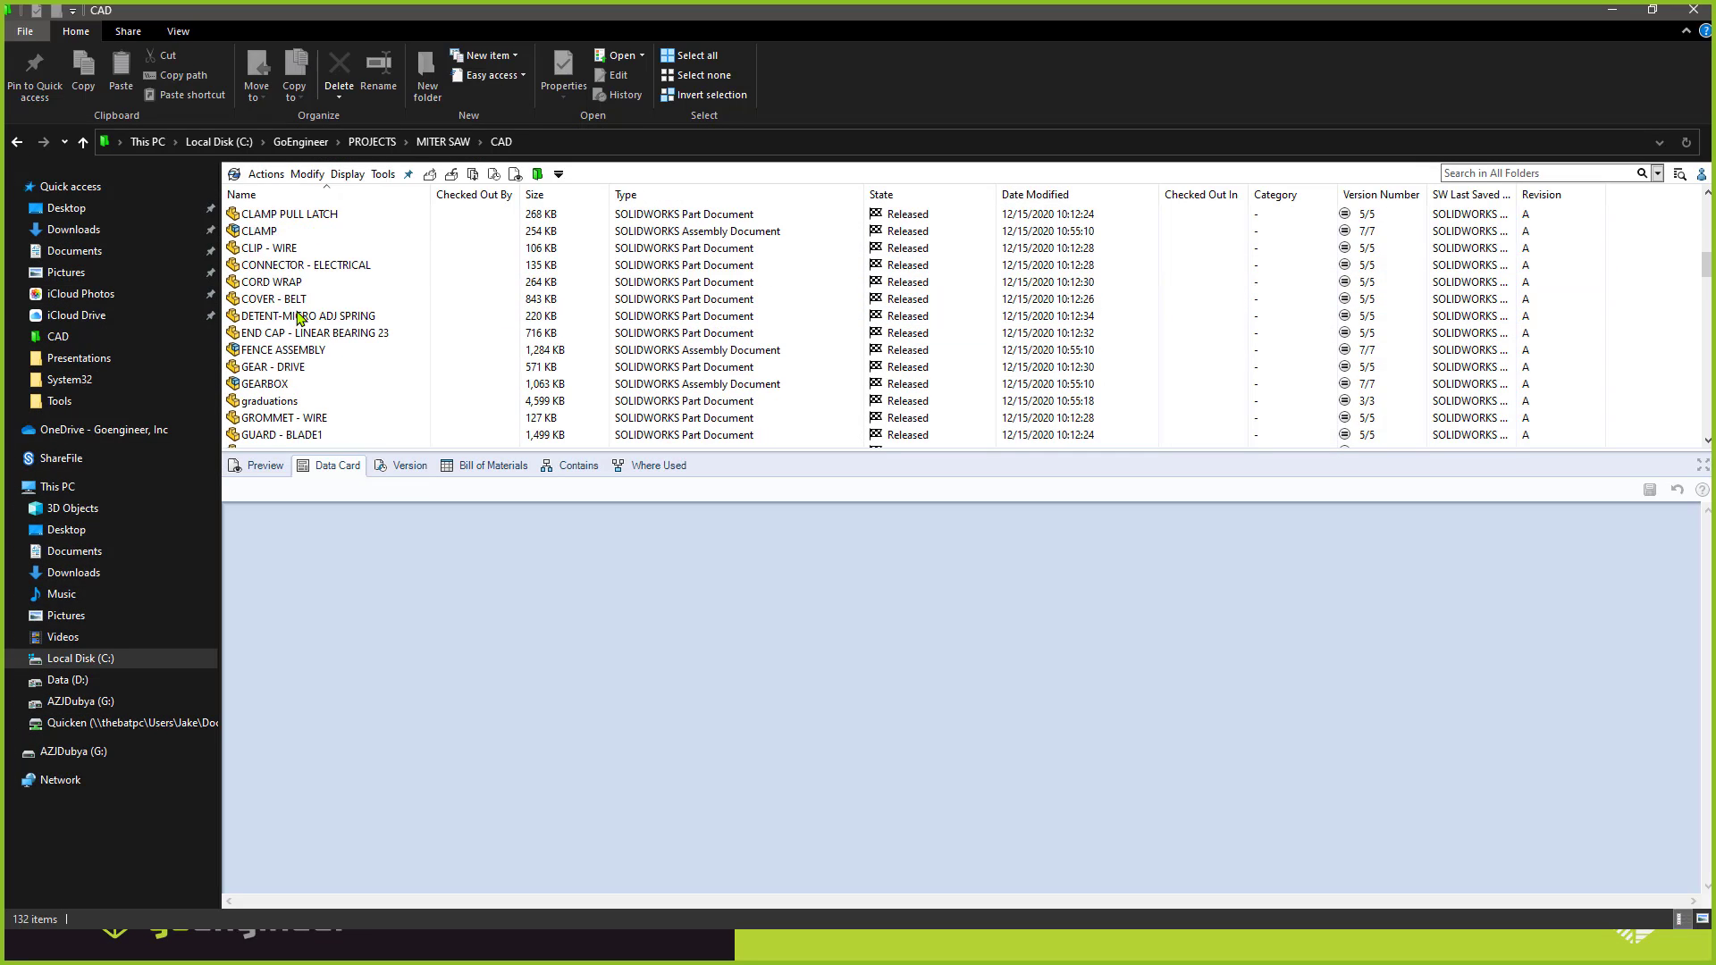
pyautogui.scroll(-10, 304, 326)
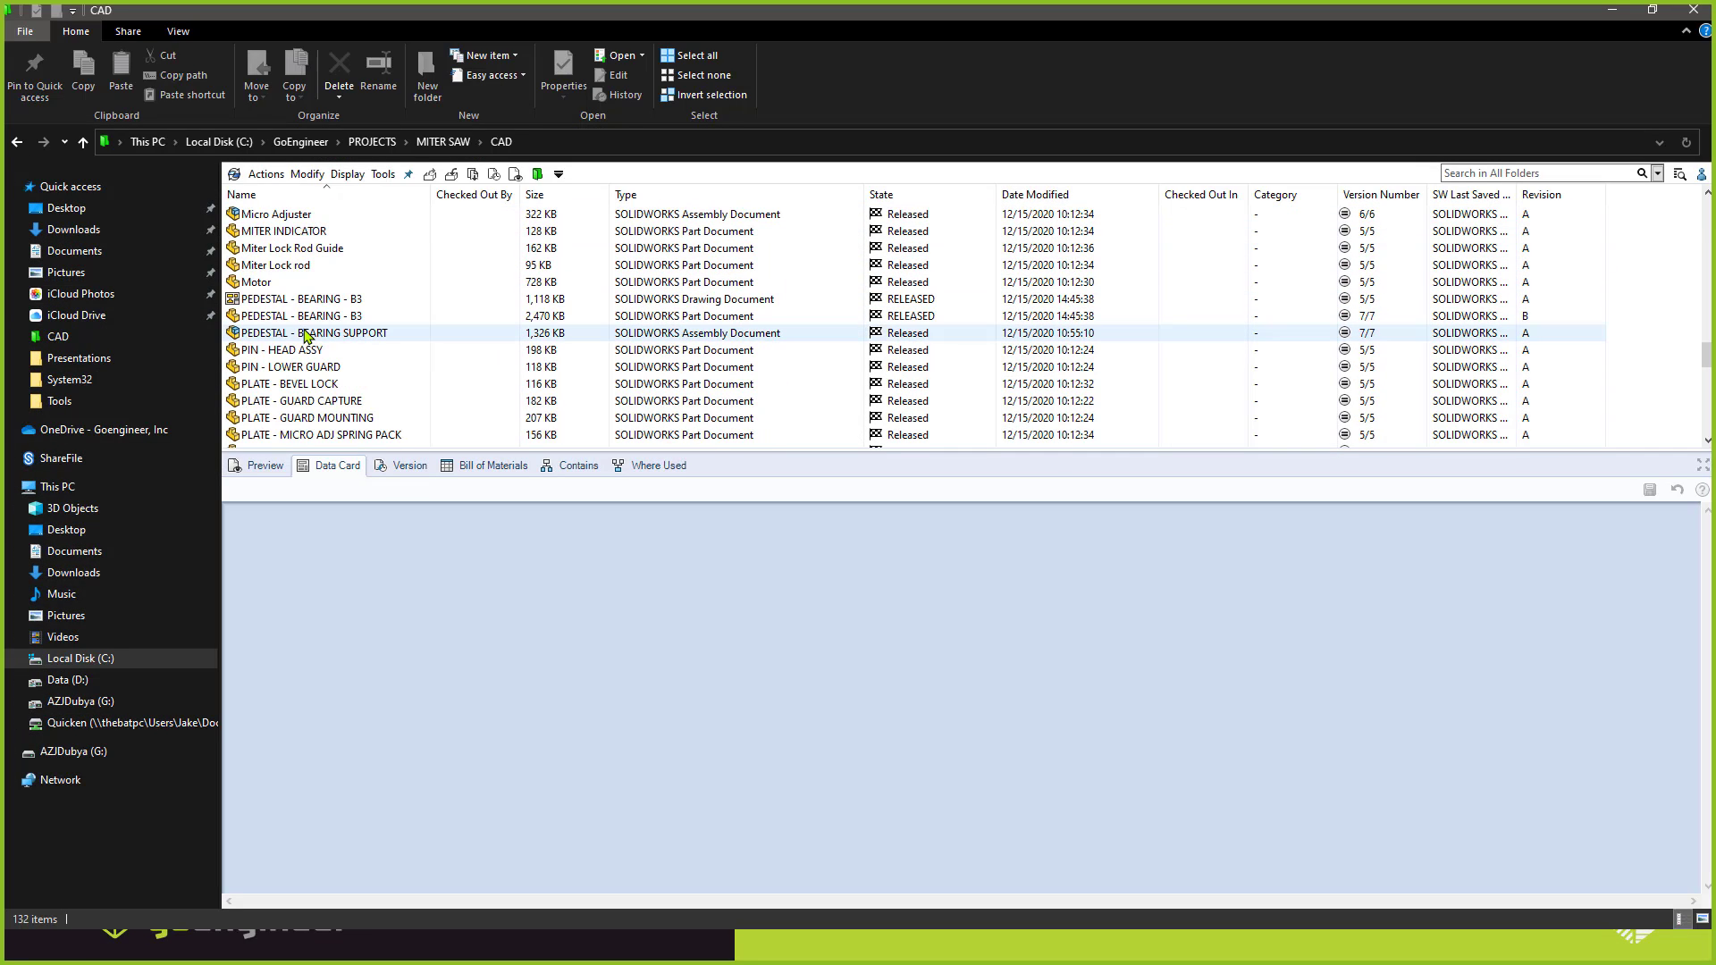
pyautogui.rightClick(293, 298)
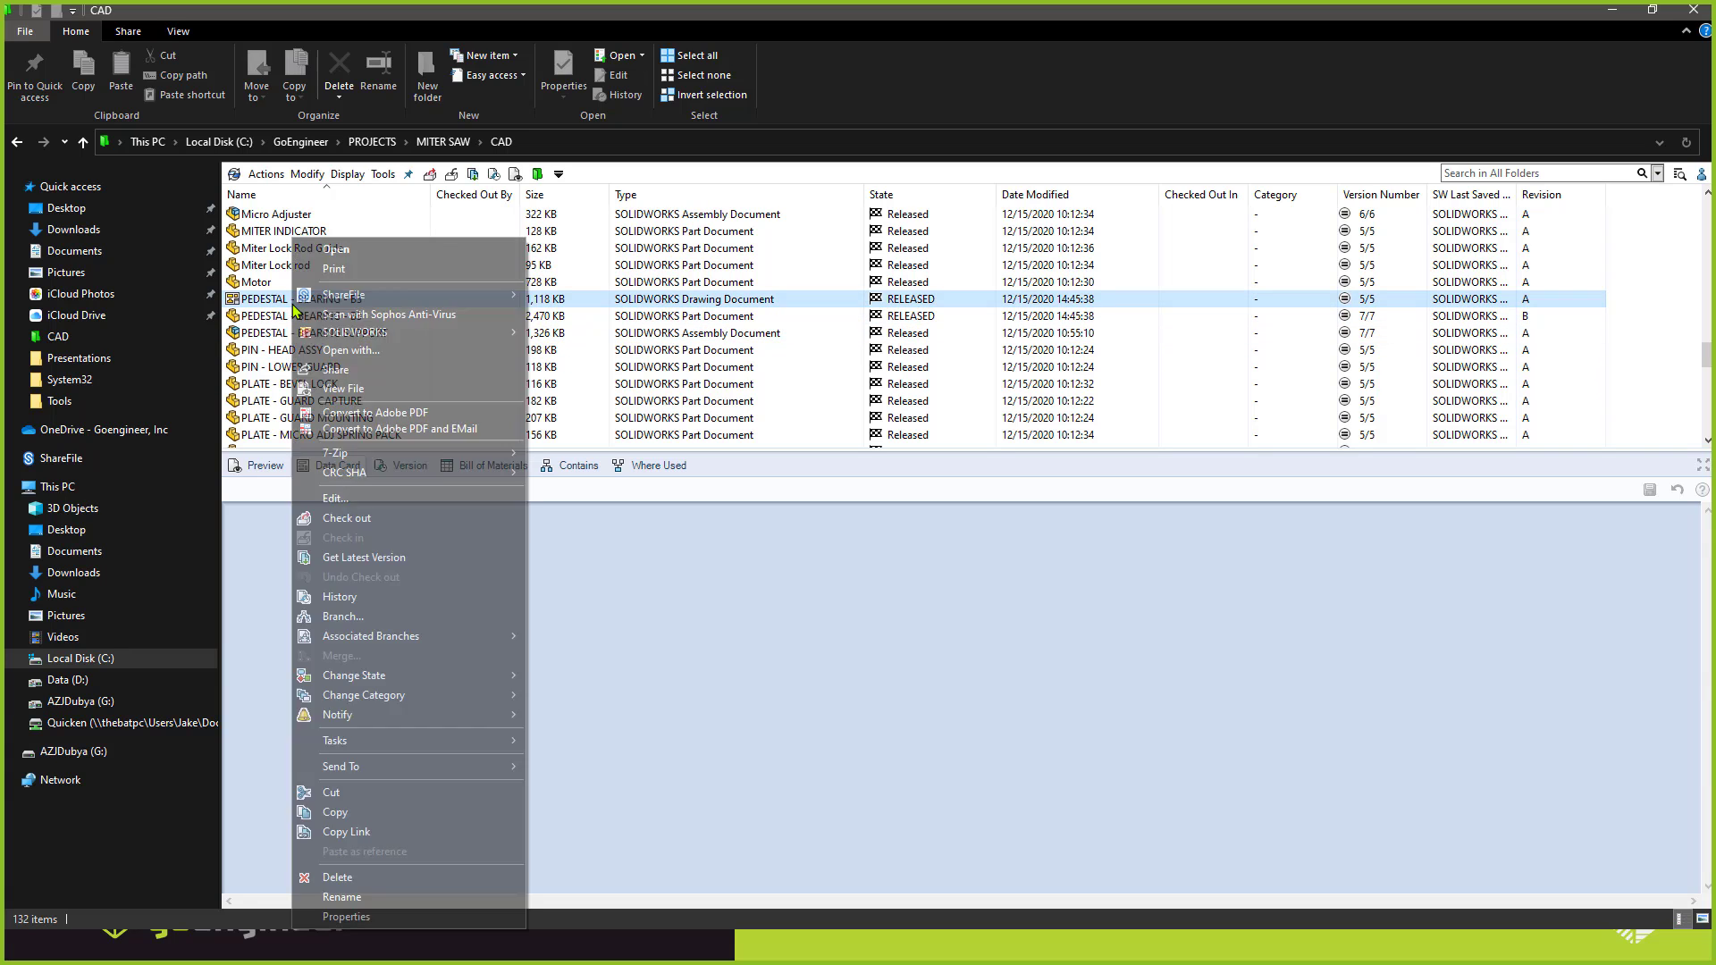
pyautogui.click(340, 596)
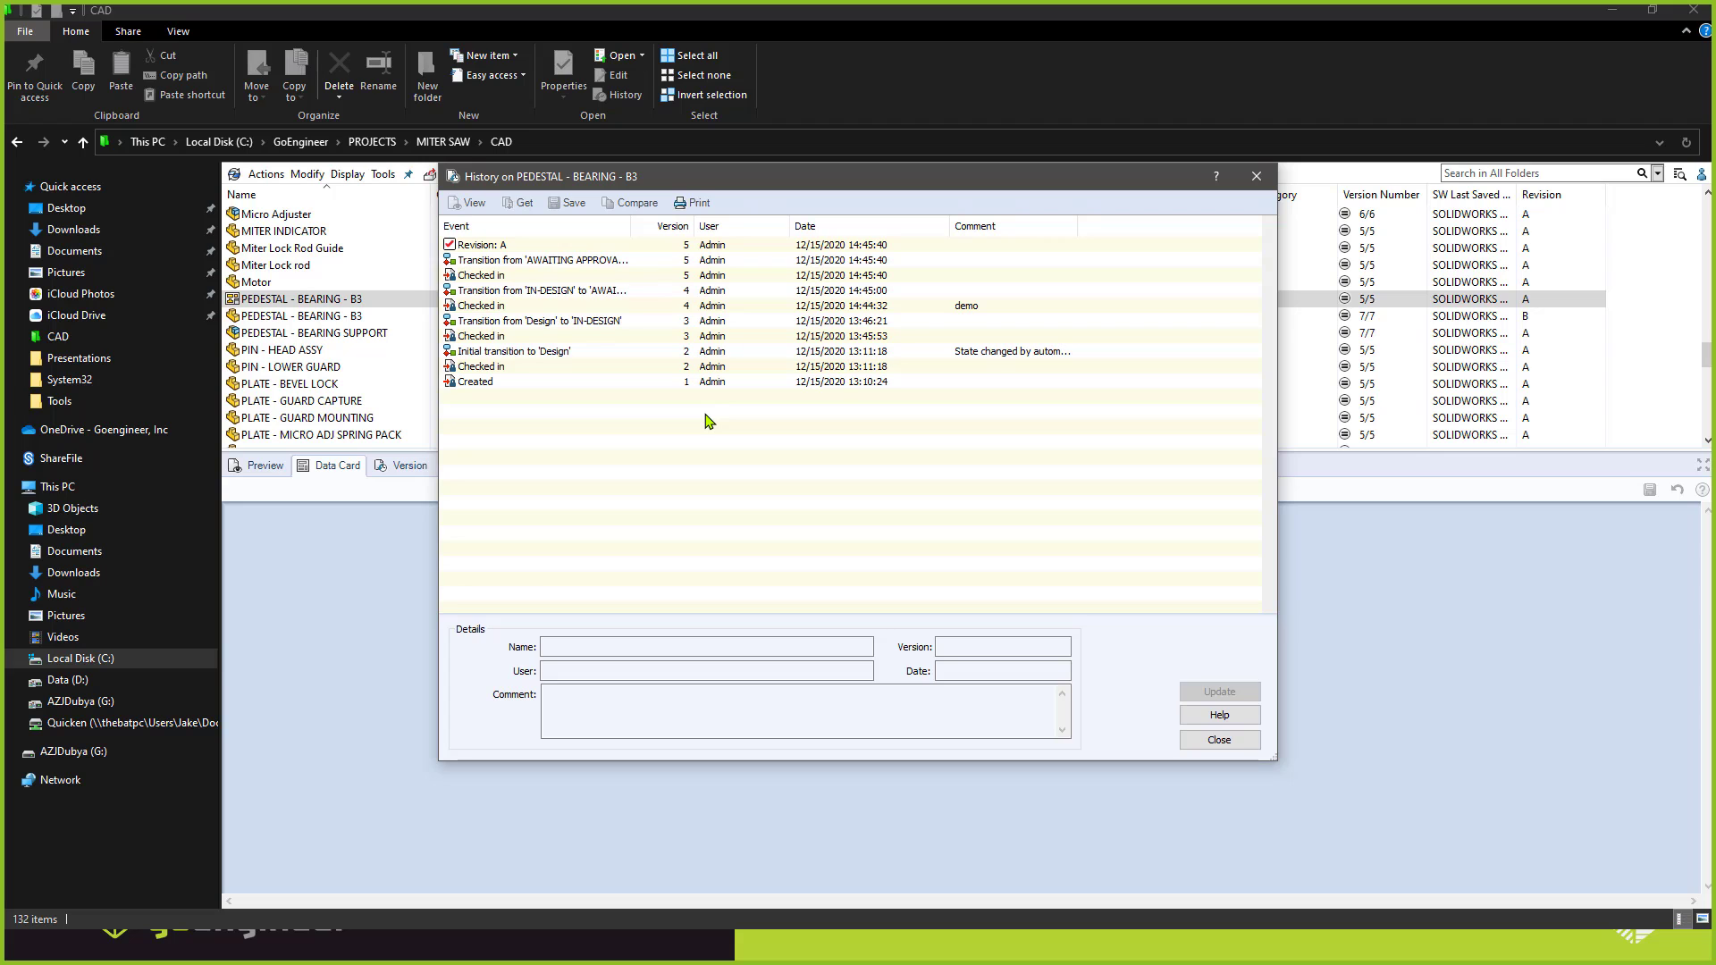
pyautogui.click(1223, 740)
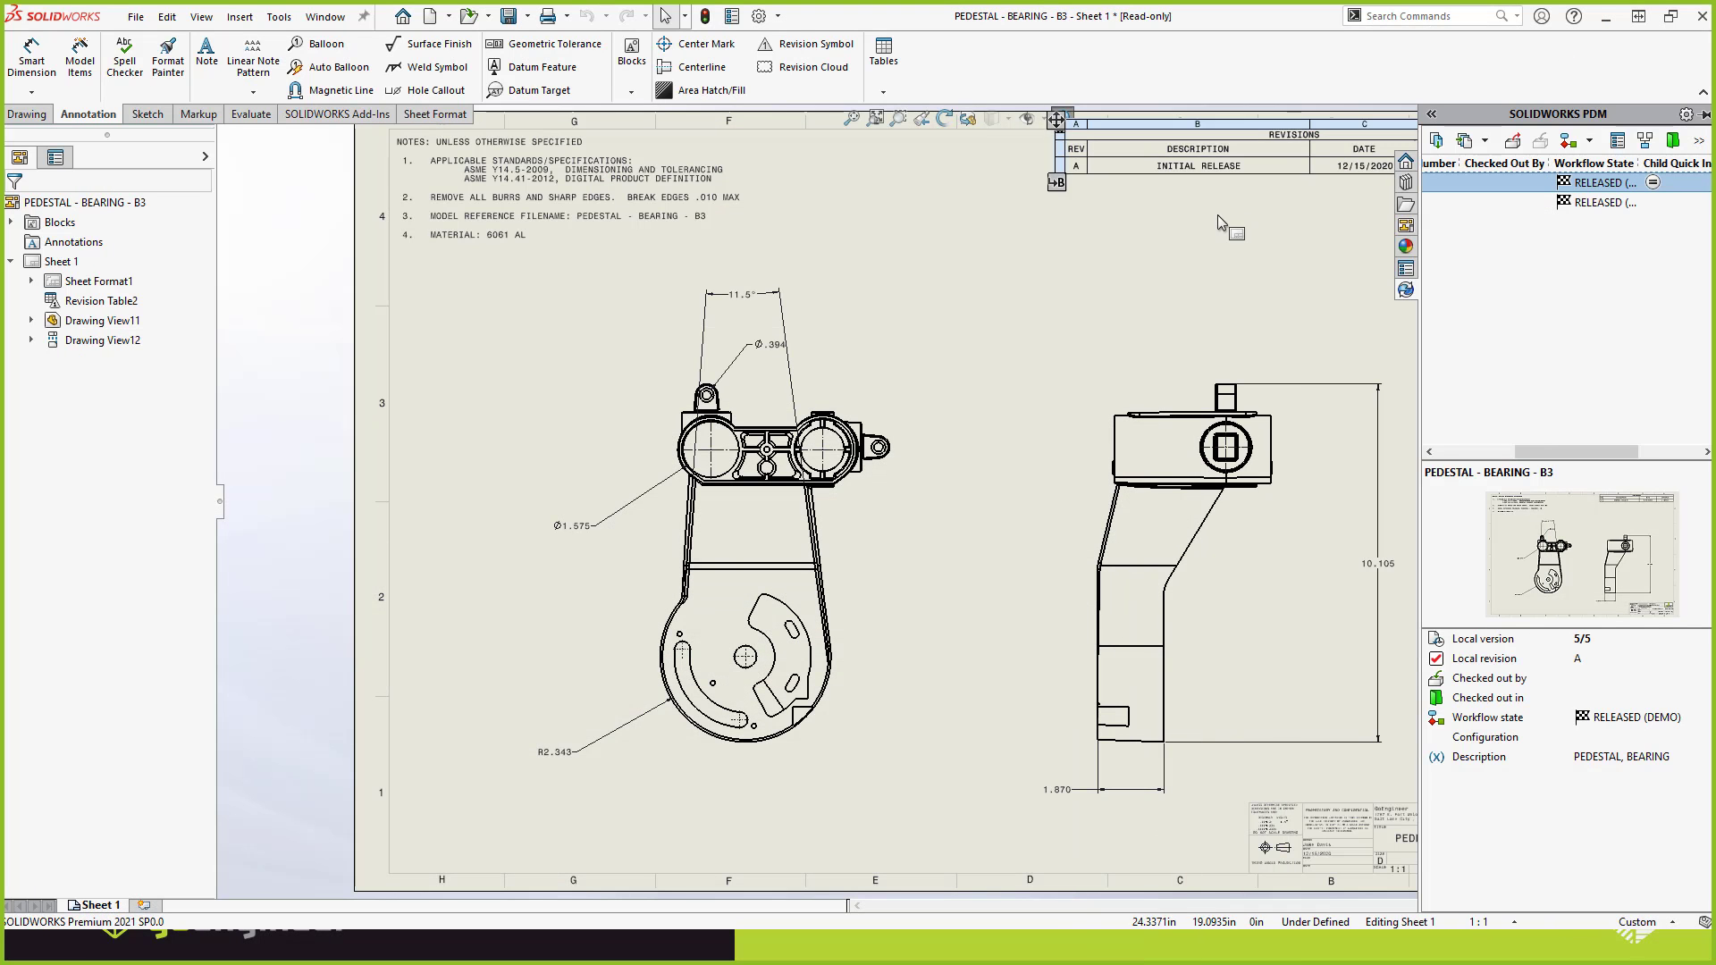
# Return to the SOLIDWORKS drawing and examine its revision table and the PDM version and workflow state of its files.
pyautogui.click(1217, 222)
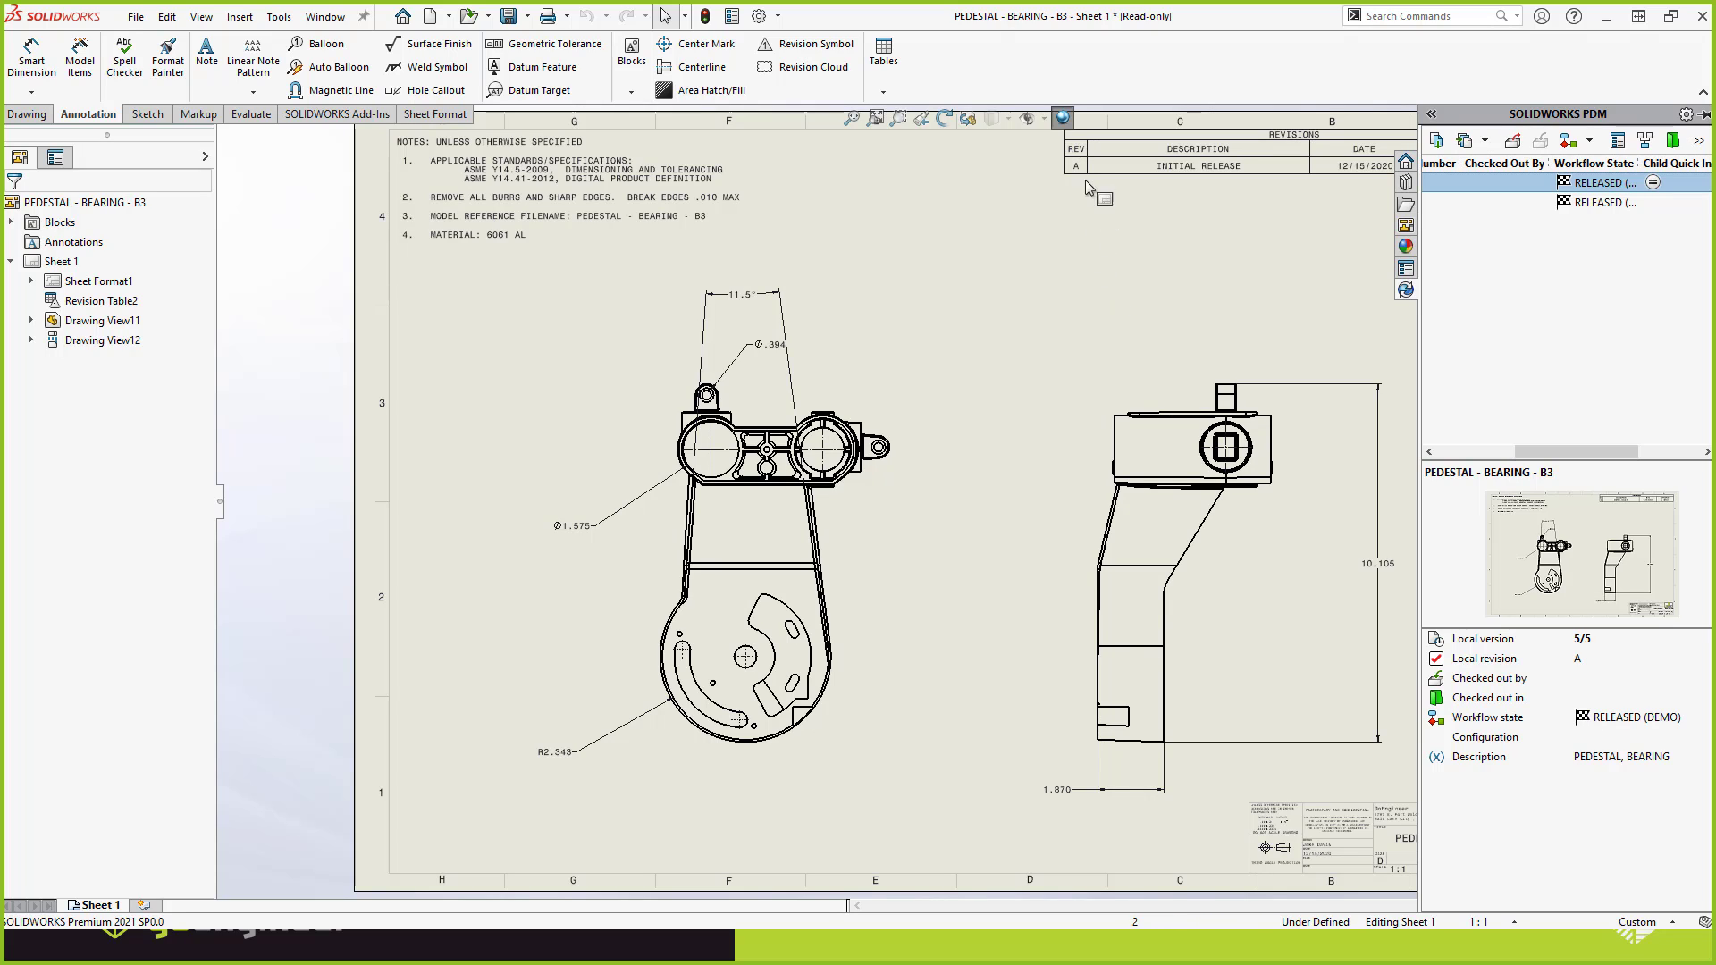
pyautogui.moveTo(1084, 181)
pyautogui.click(1496, 453)
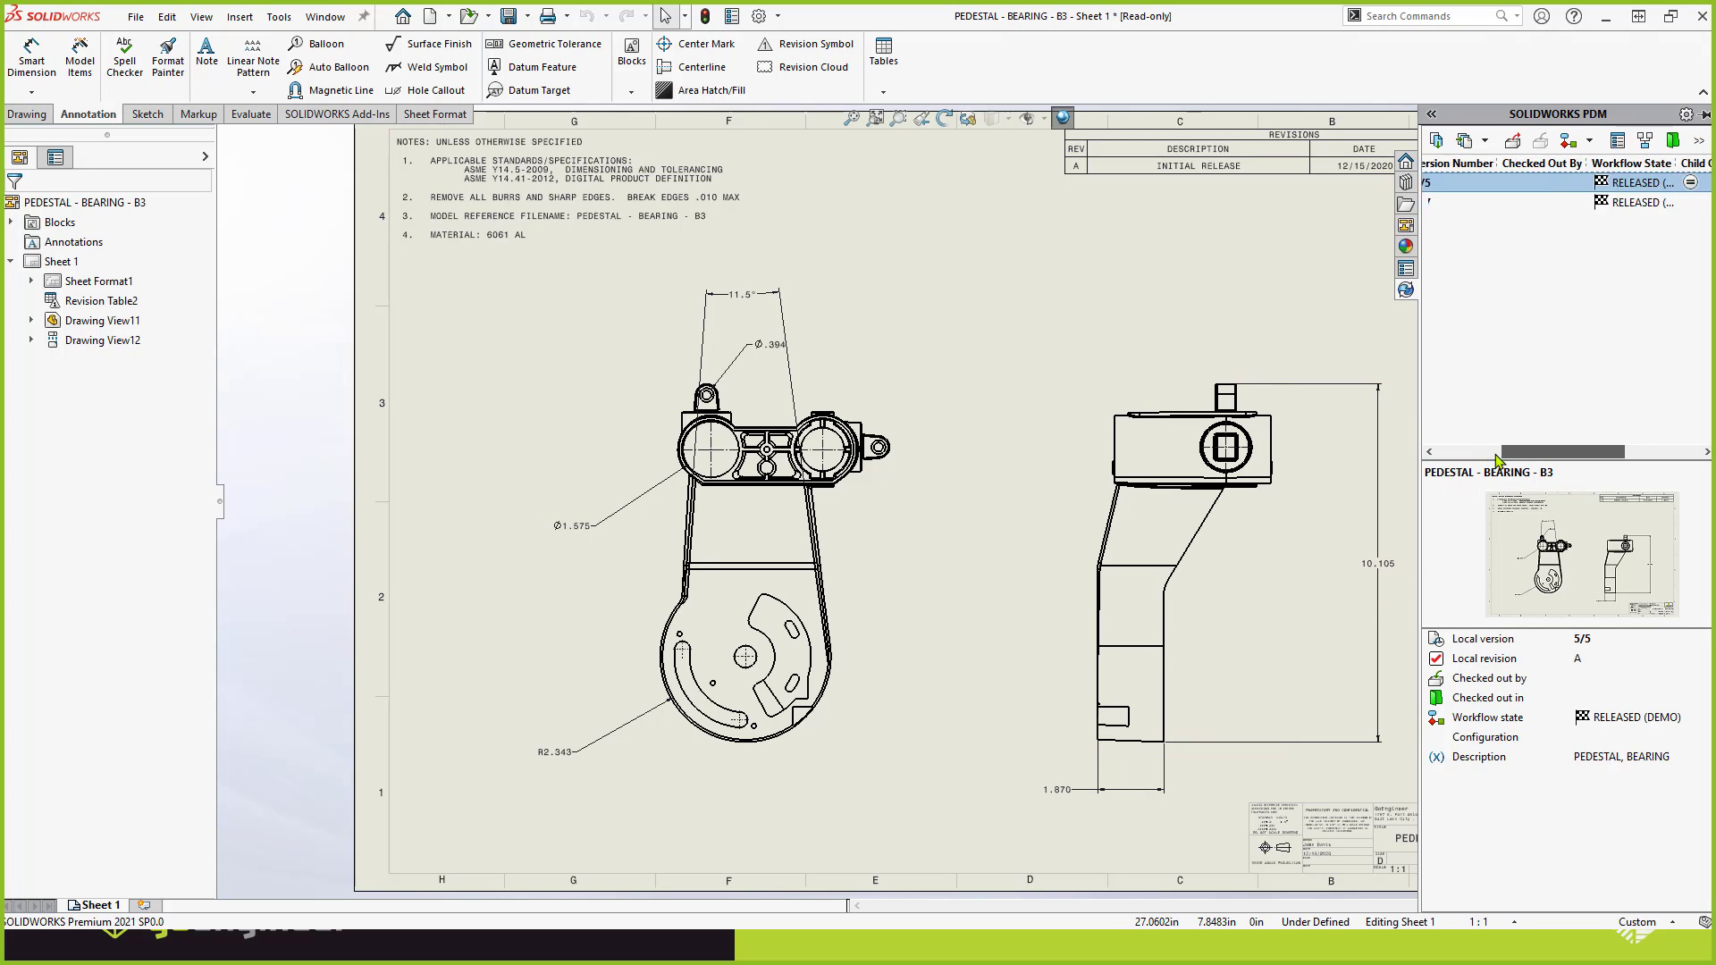
pyautogui.moveTo(1454, 467); pyautogui.dragTo(1439, 468)
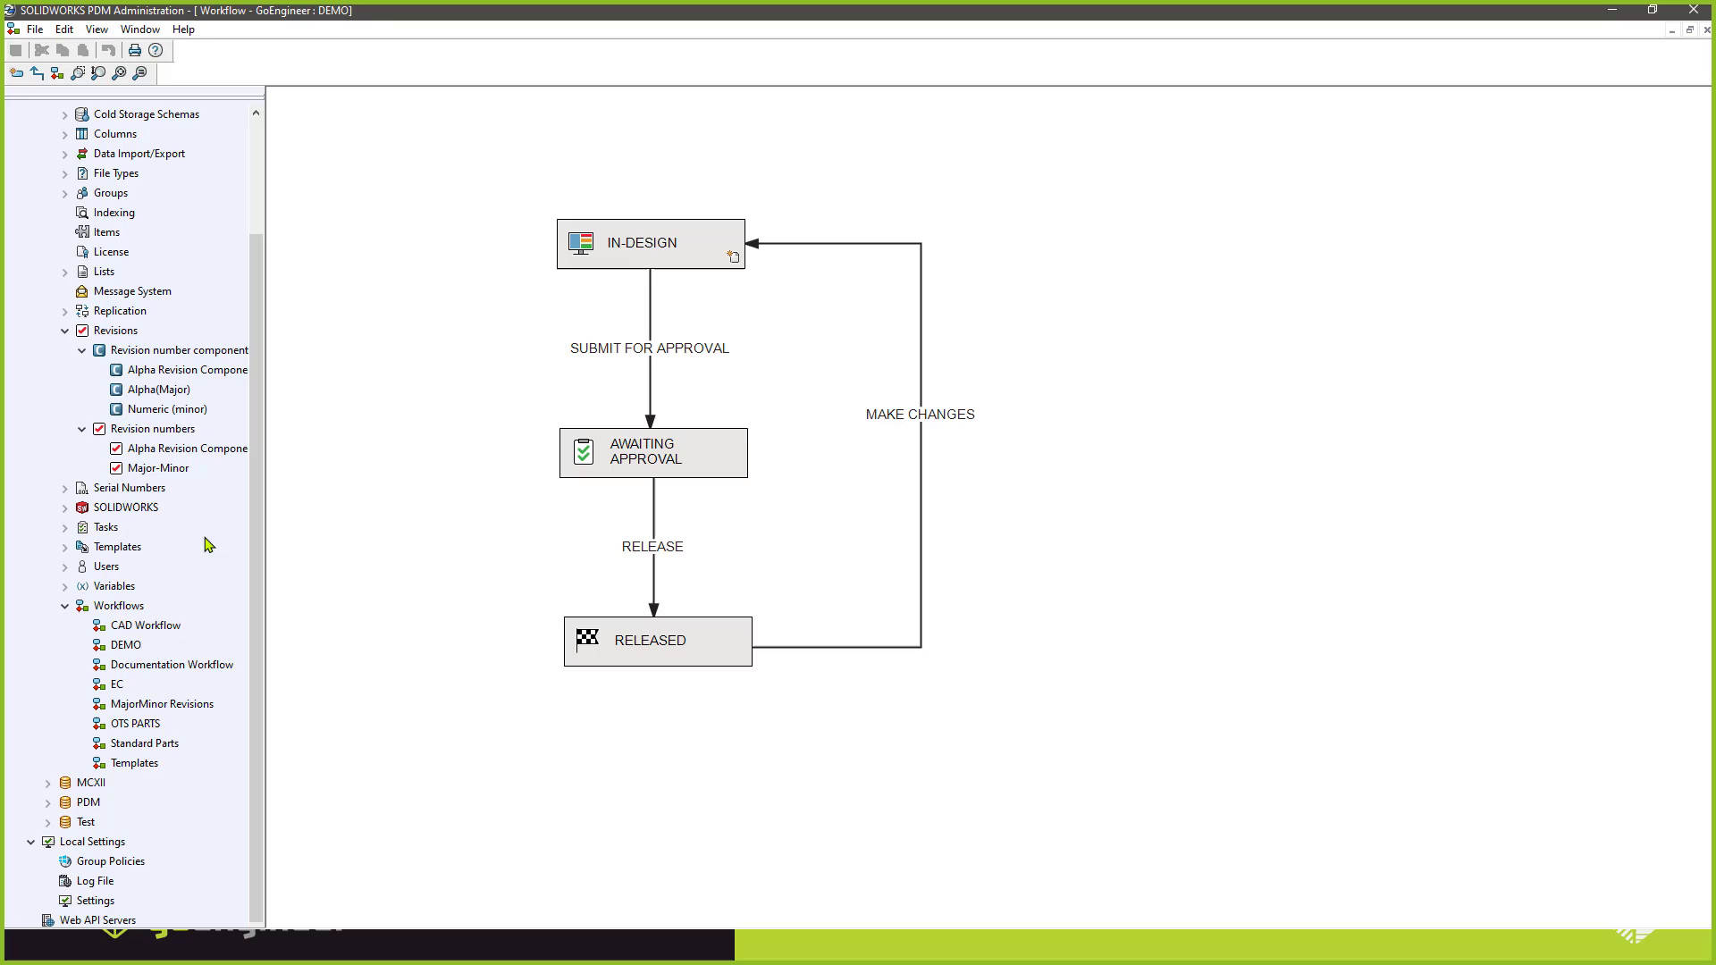
# Switch to PDM Administration and point out the RELEASED state in the DEMO workflow.
pyautogui.click(665, 643)
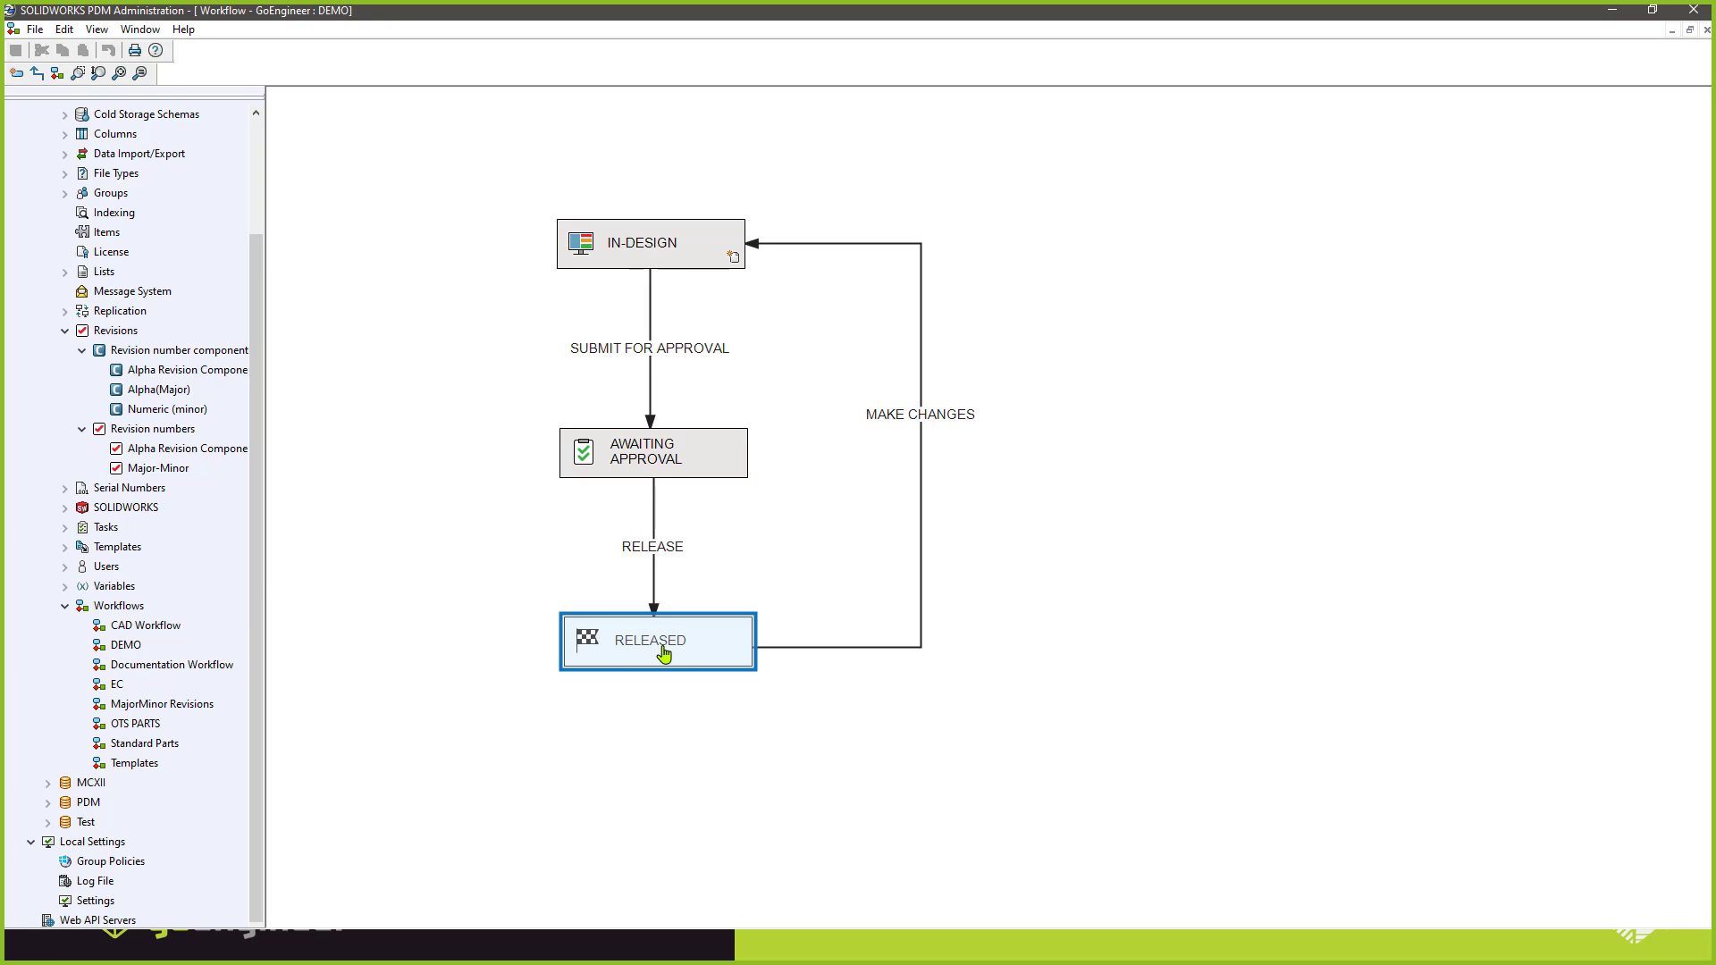
pyautogui.click(878, 539)
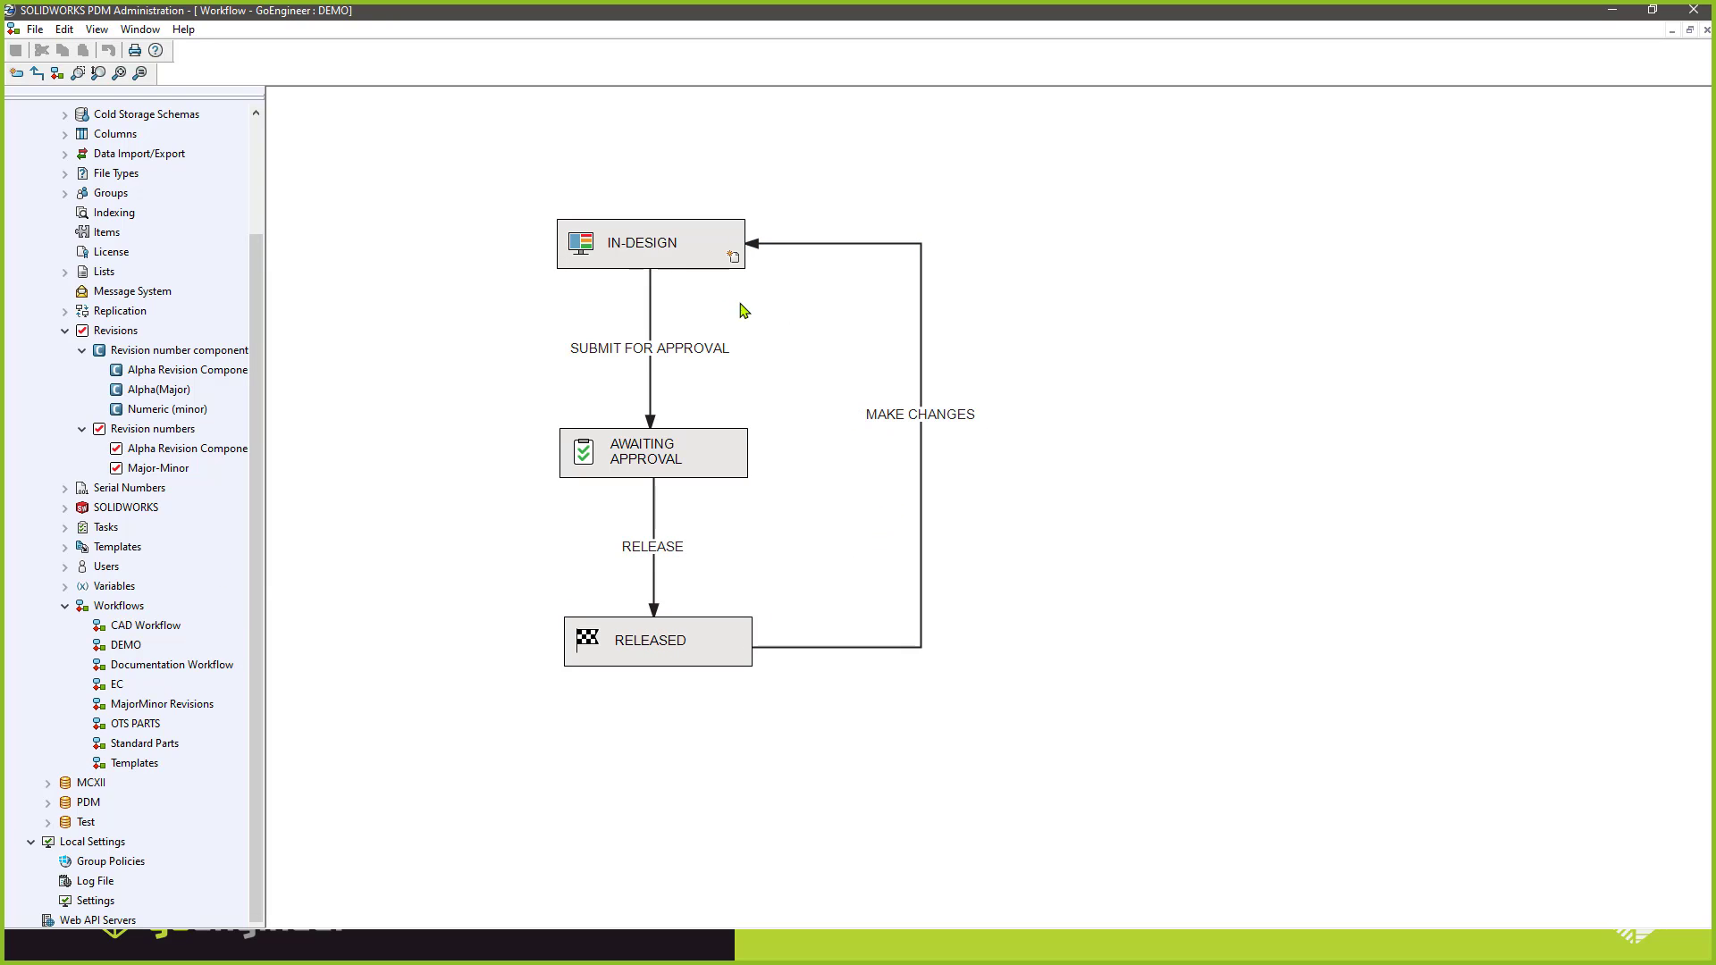
# Point out the MAKE CHANGES transition in the DEMO workflow and return to the SOLIDWORKS drawing.
pyautogui.click(871, 418)
pyautogui.click(1036, 523)
pyautogui.hotkey('alt', 'Tab')
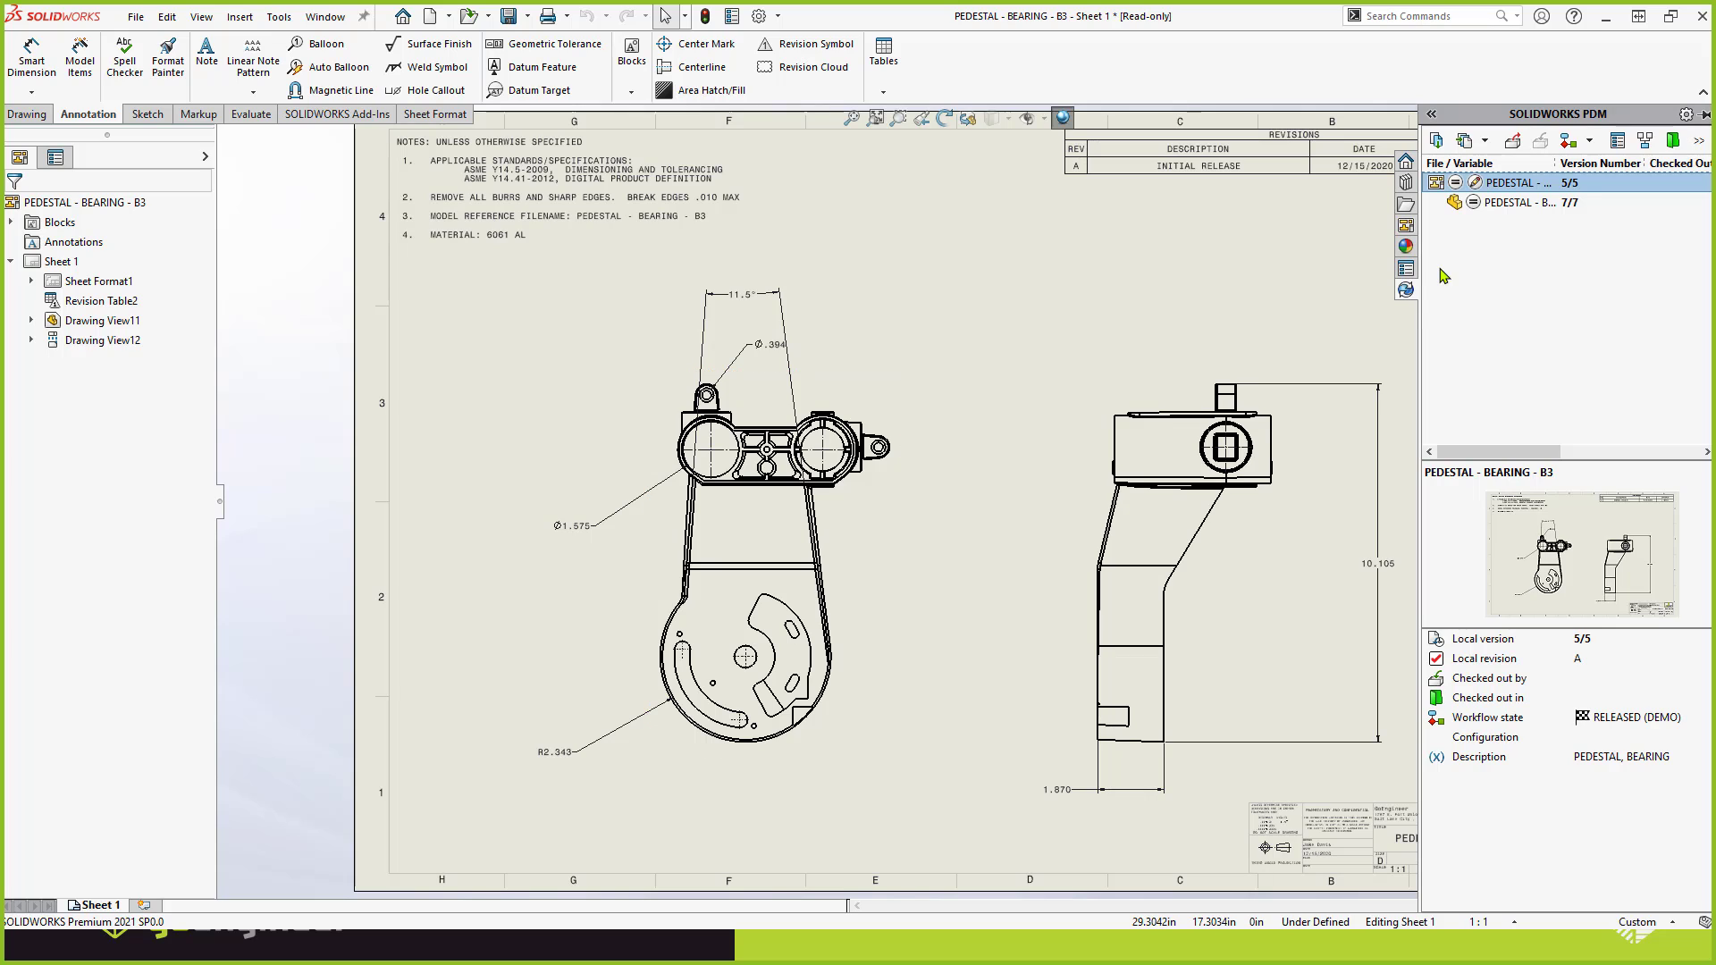
# Run the MAKE CHANGES transition on the PEDESTAL - BEARING - B3 drawing and part, and check their workflow state.
pyautogui.rightClick(1488, 188)
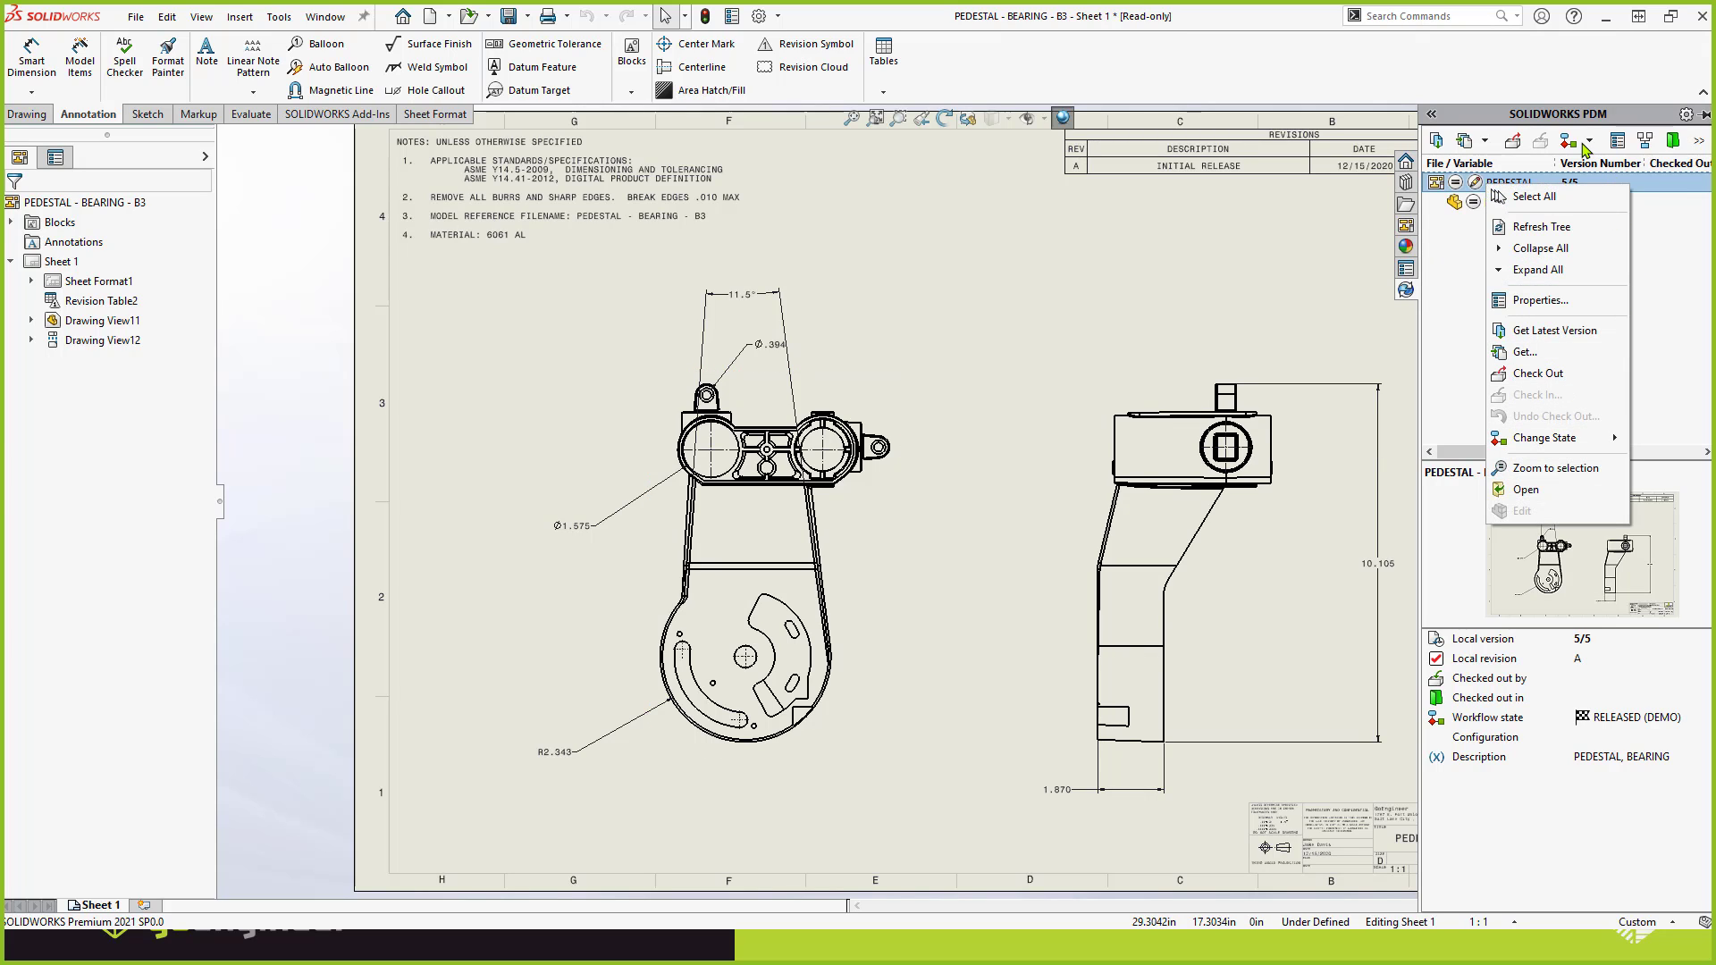
pyautogui.click(1589, 148)
pyautogui.click(1589, 140)
pyautogui.click(1608, 168)
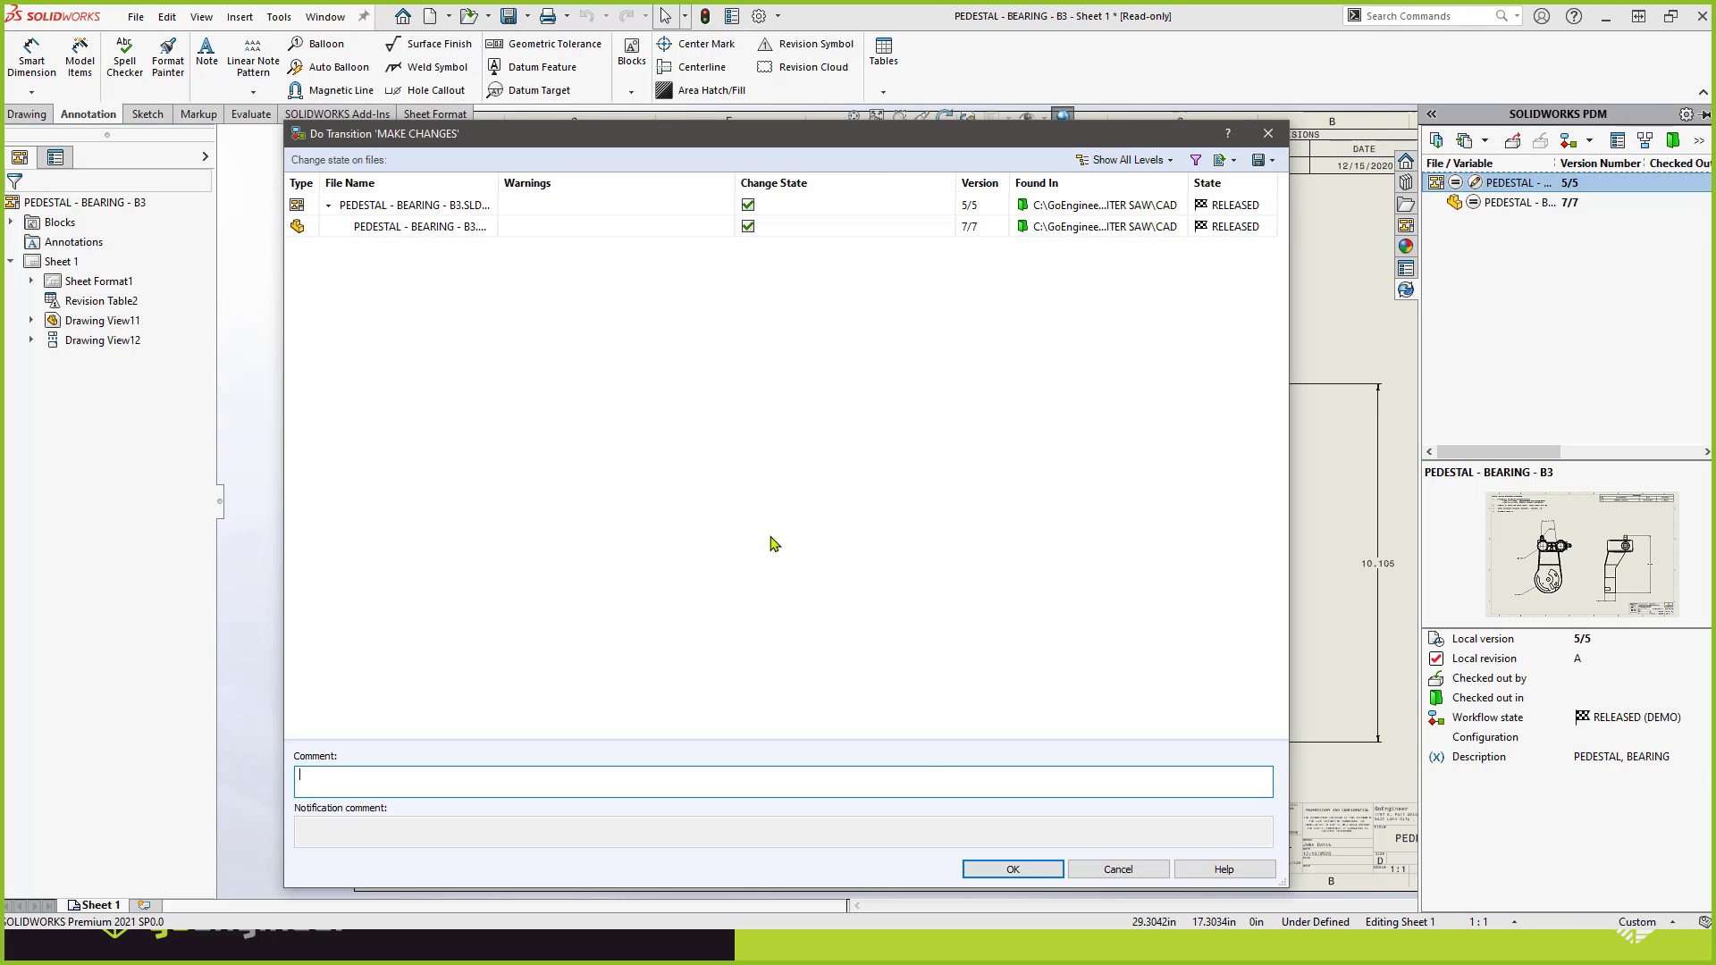
pyautogui.click(1010, 868)
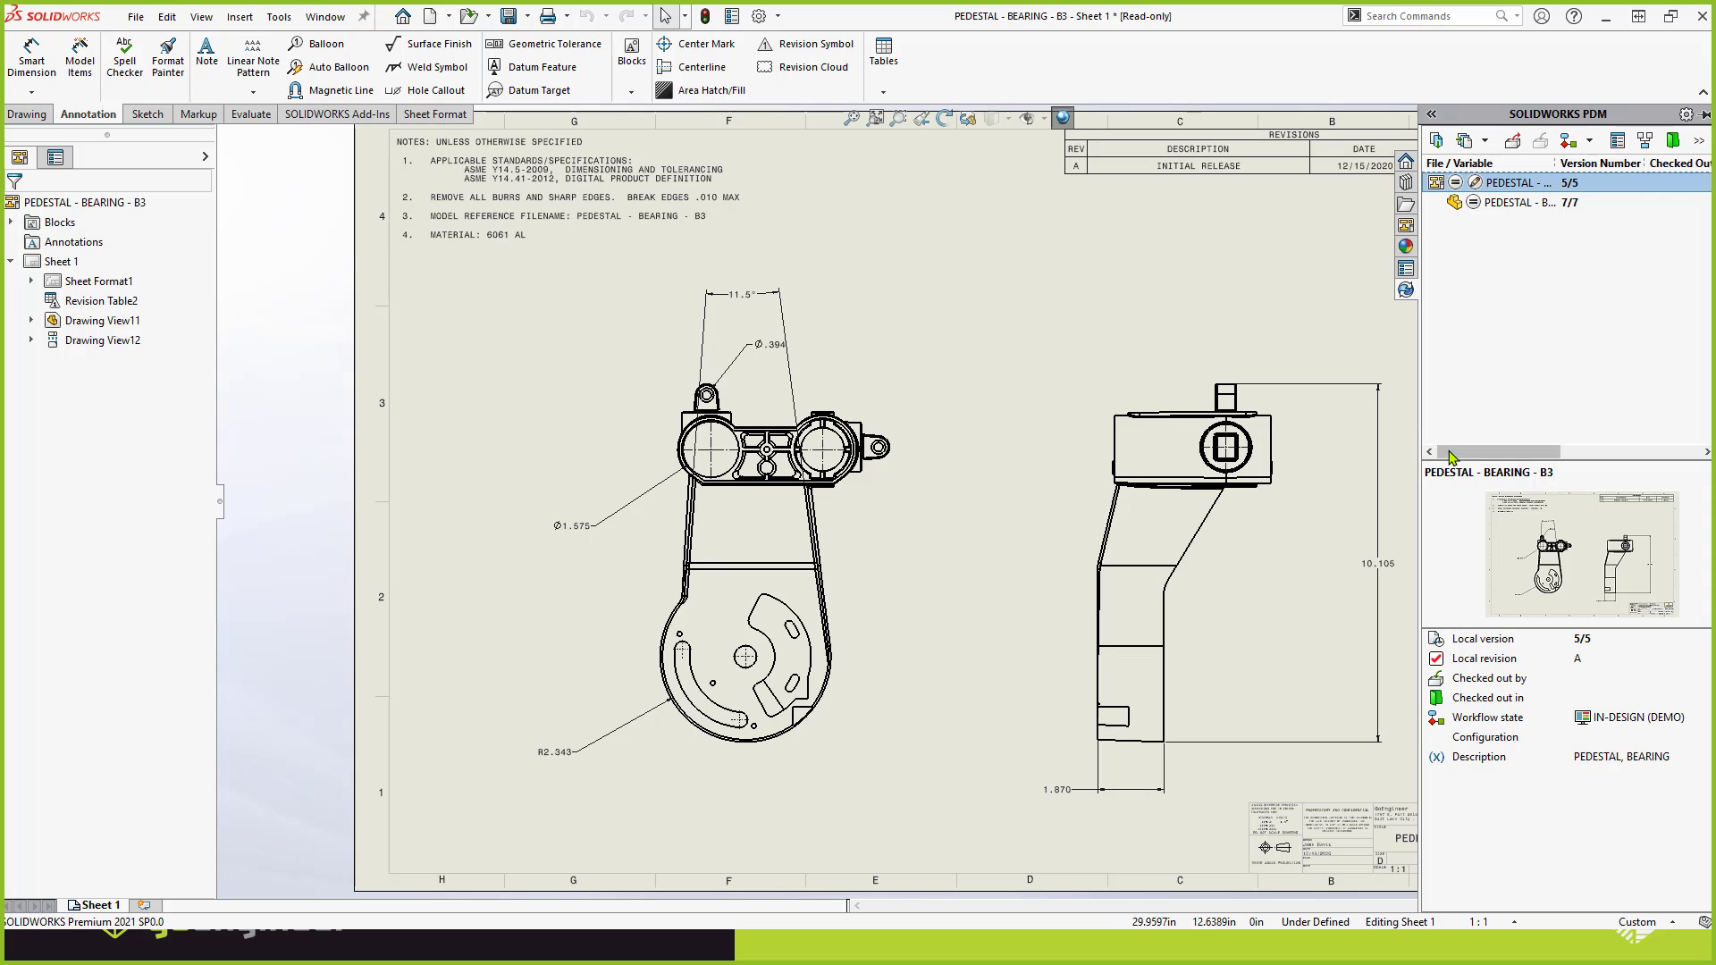
pyautogui.moveTo(1452, 453); pyautogui.dragTo(1575, 453)
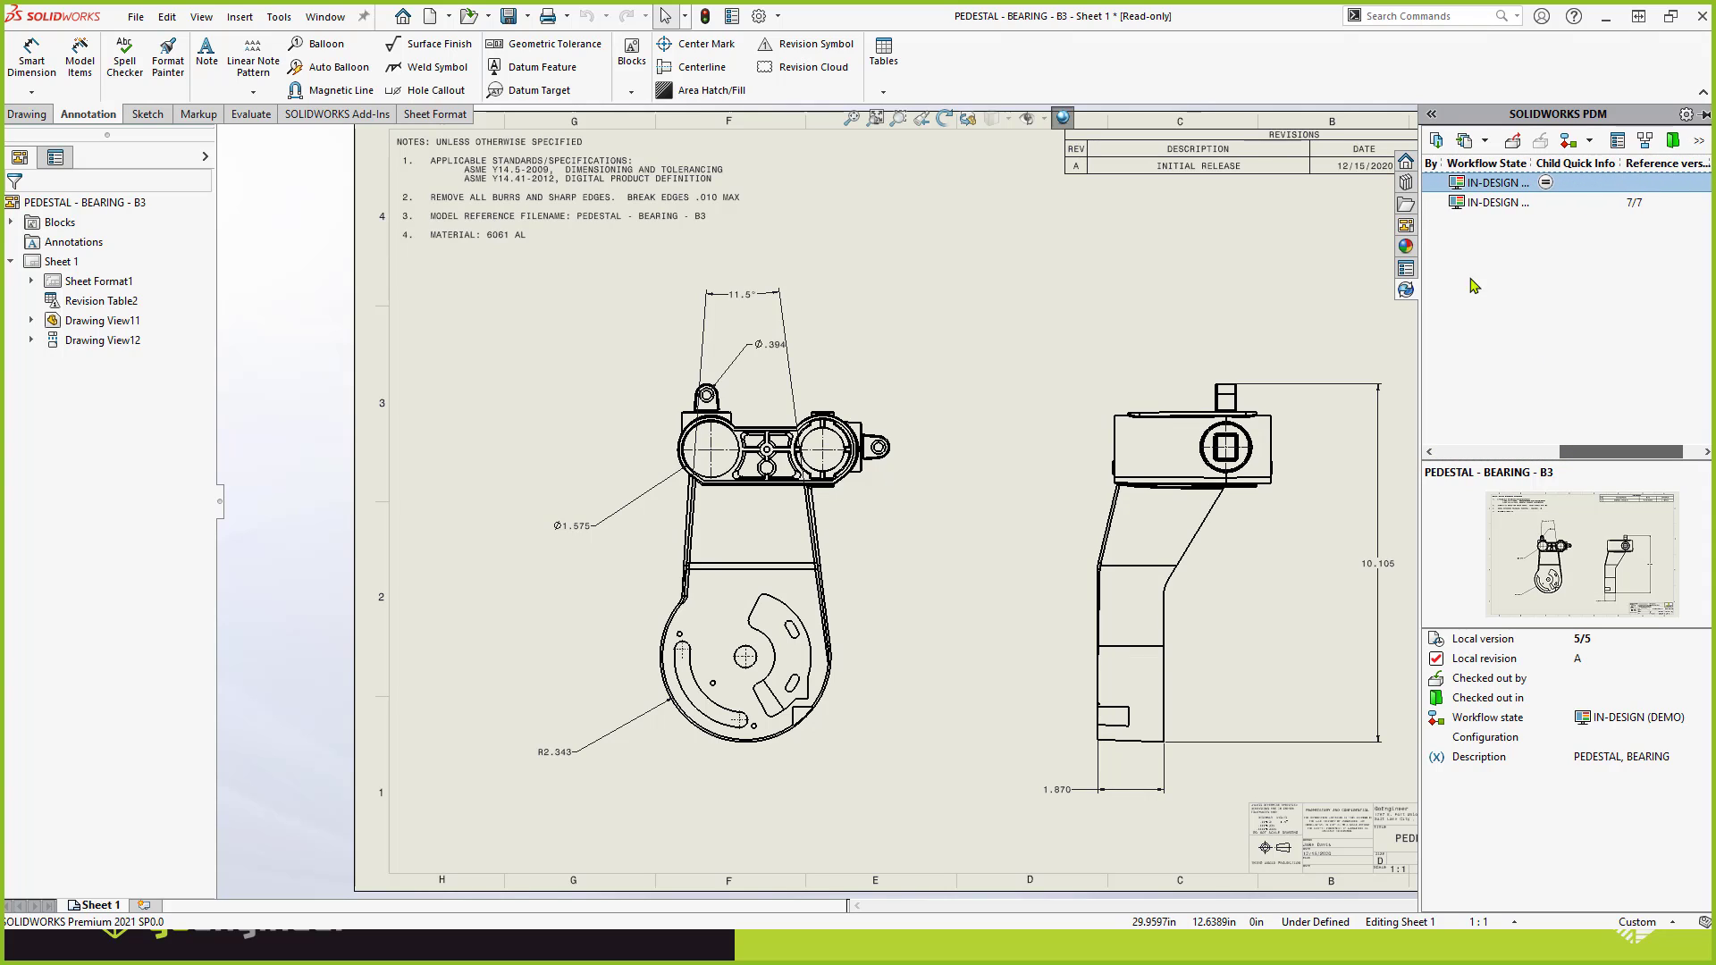
pyautogui.click(1102, 324)
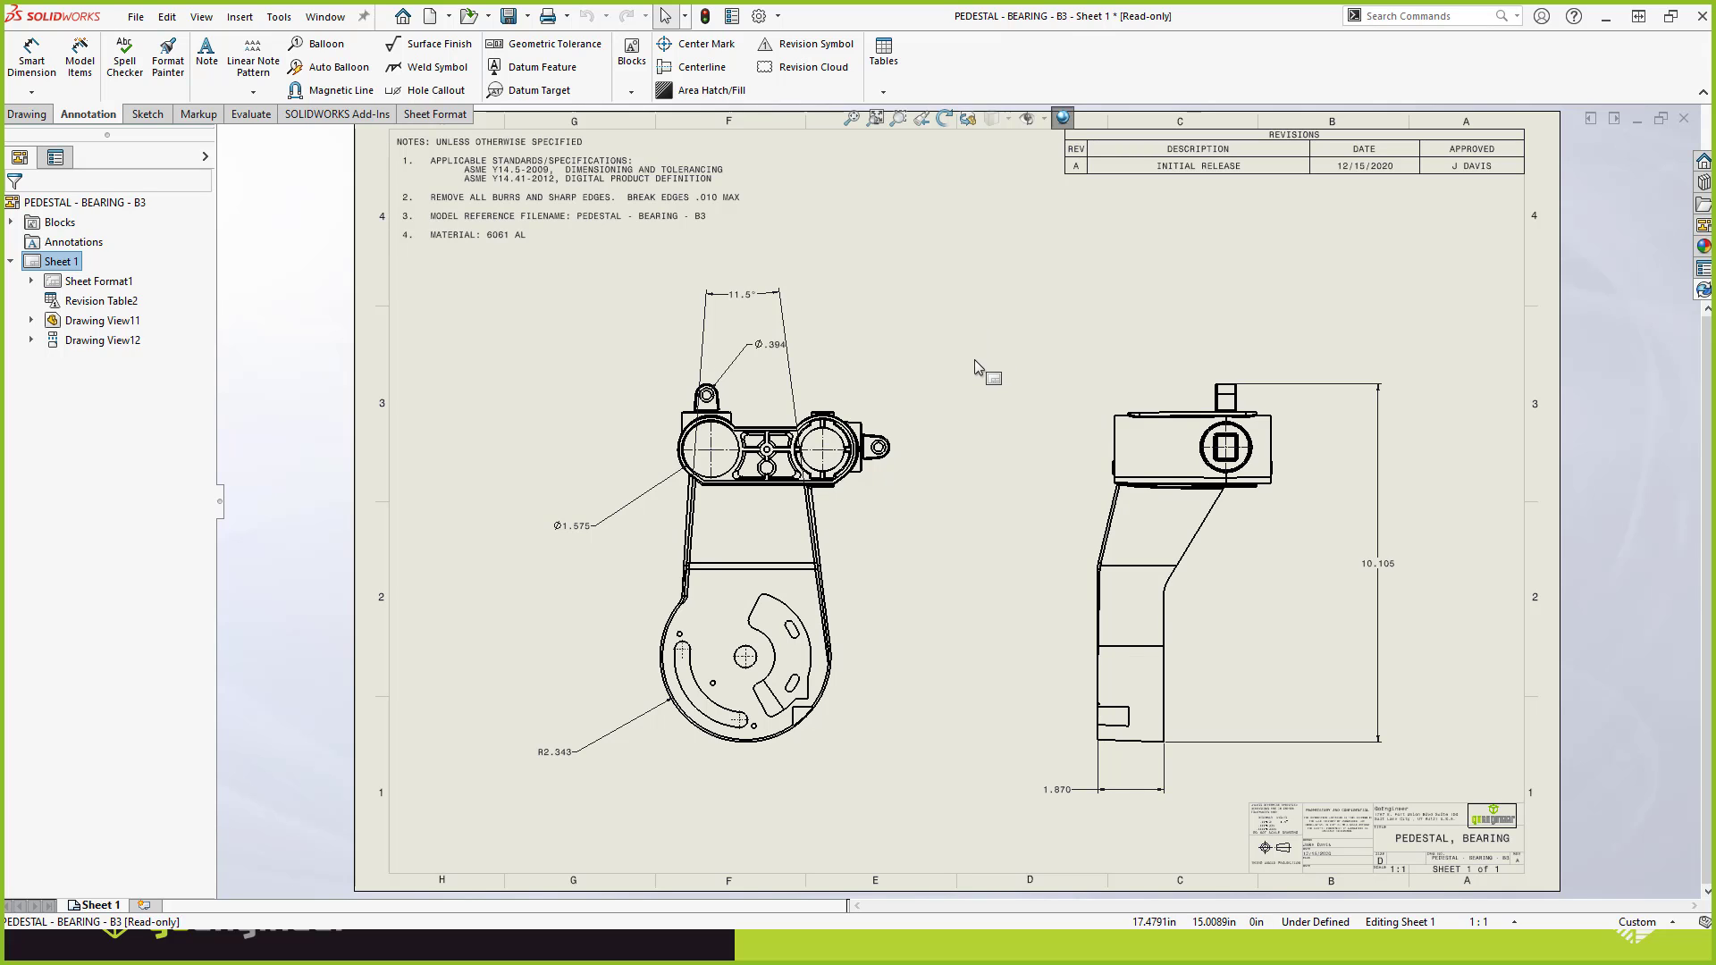
# In the bearing part, sketch a circle about 1.38 in in diameter on the sloped web's flat side face.
pyautogui.hotkey('ctrl', 'Tab')
pyautogui.click(831, 478)
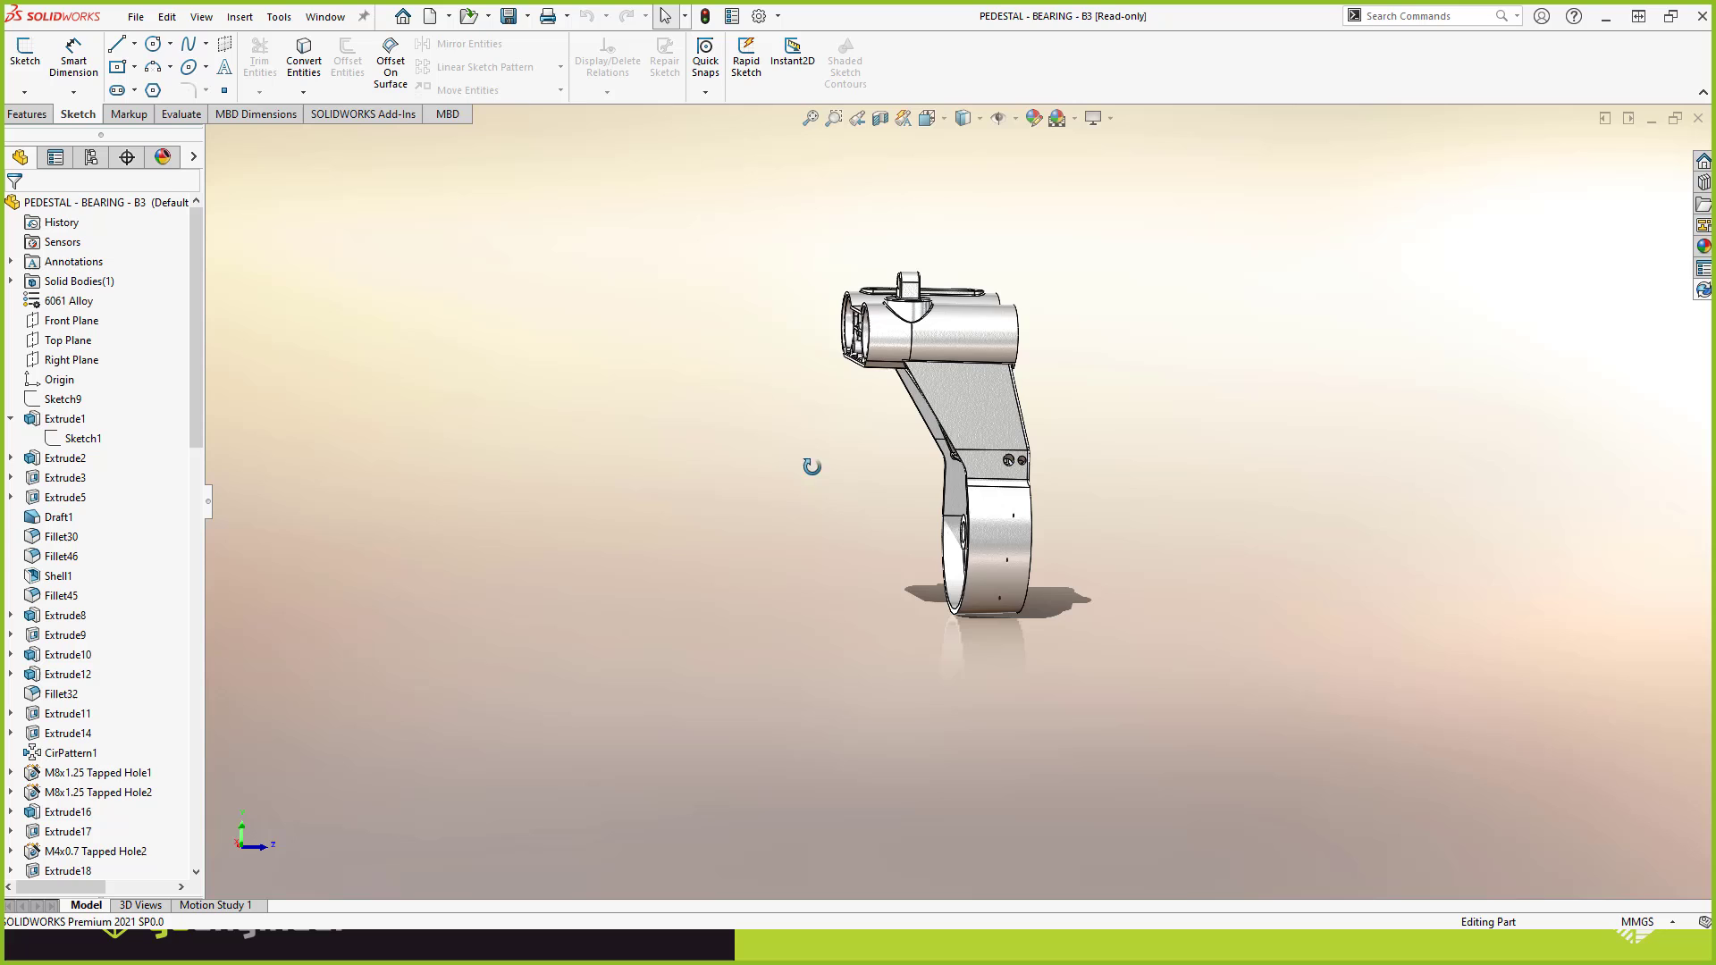
pyautogui.click(980, 402)
pyautogui.click(1001, 444)
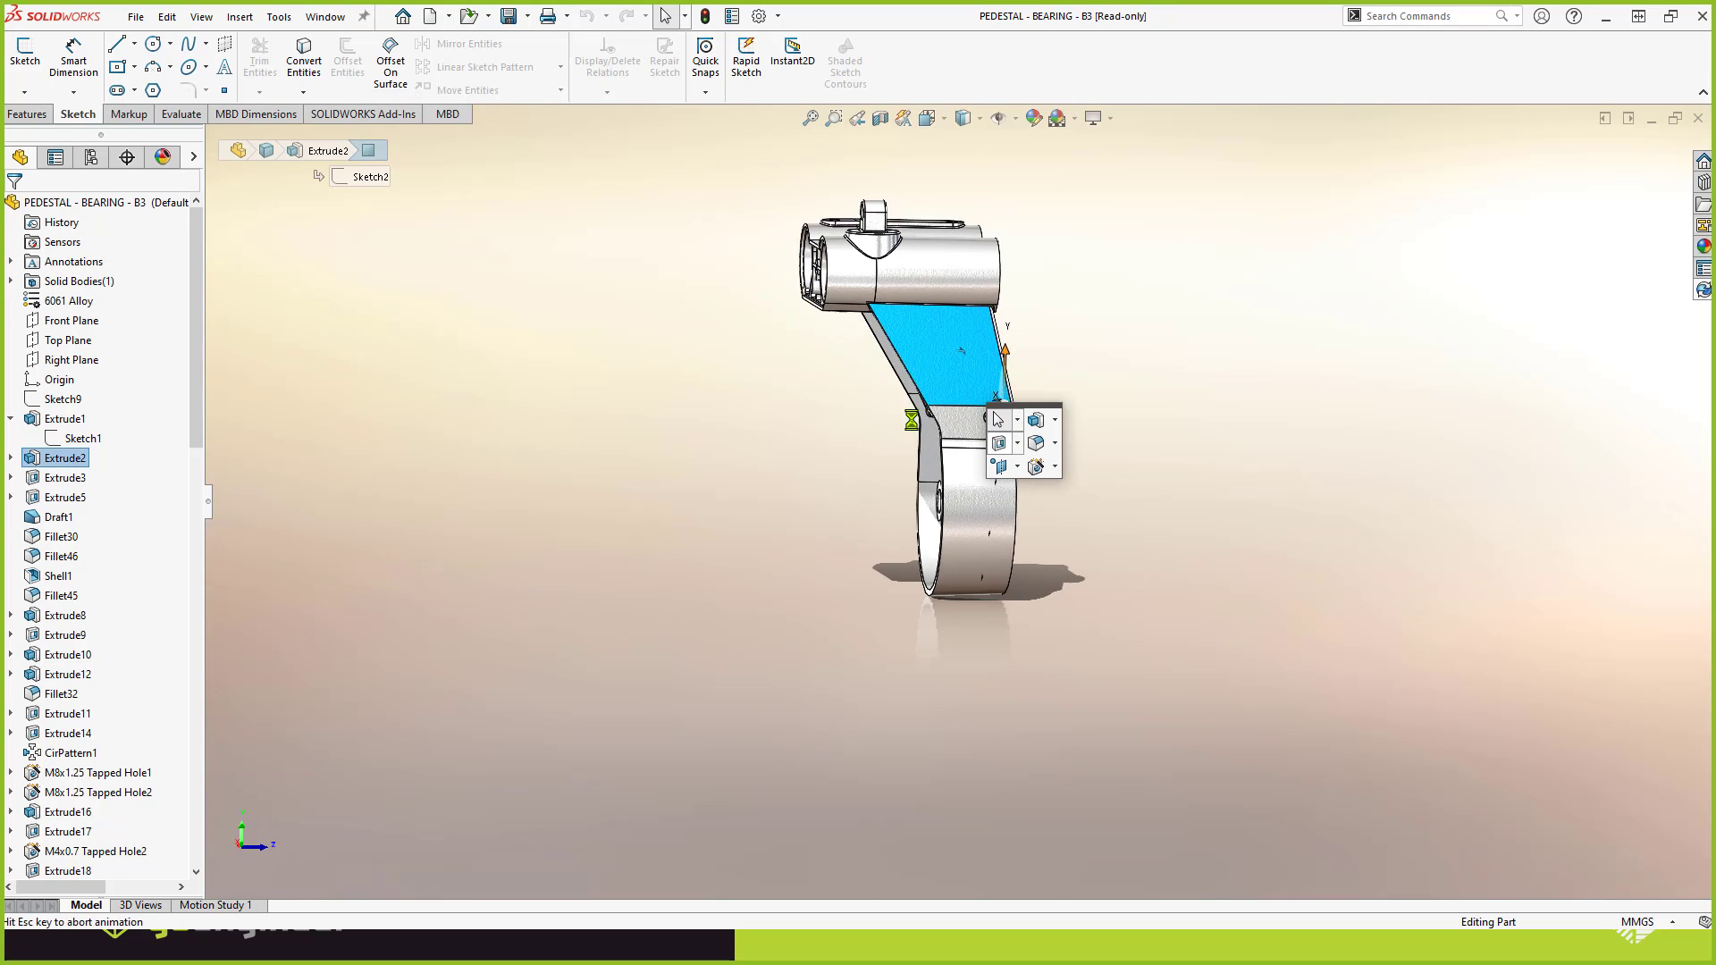
pyautogui.click(153, 44)
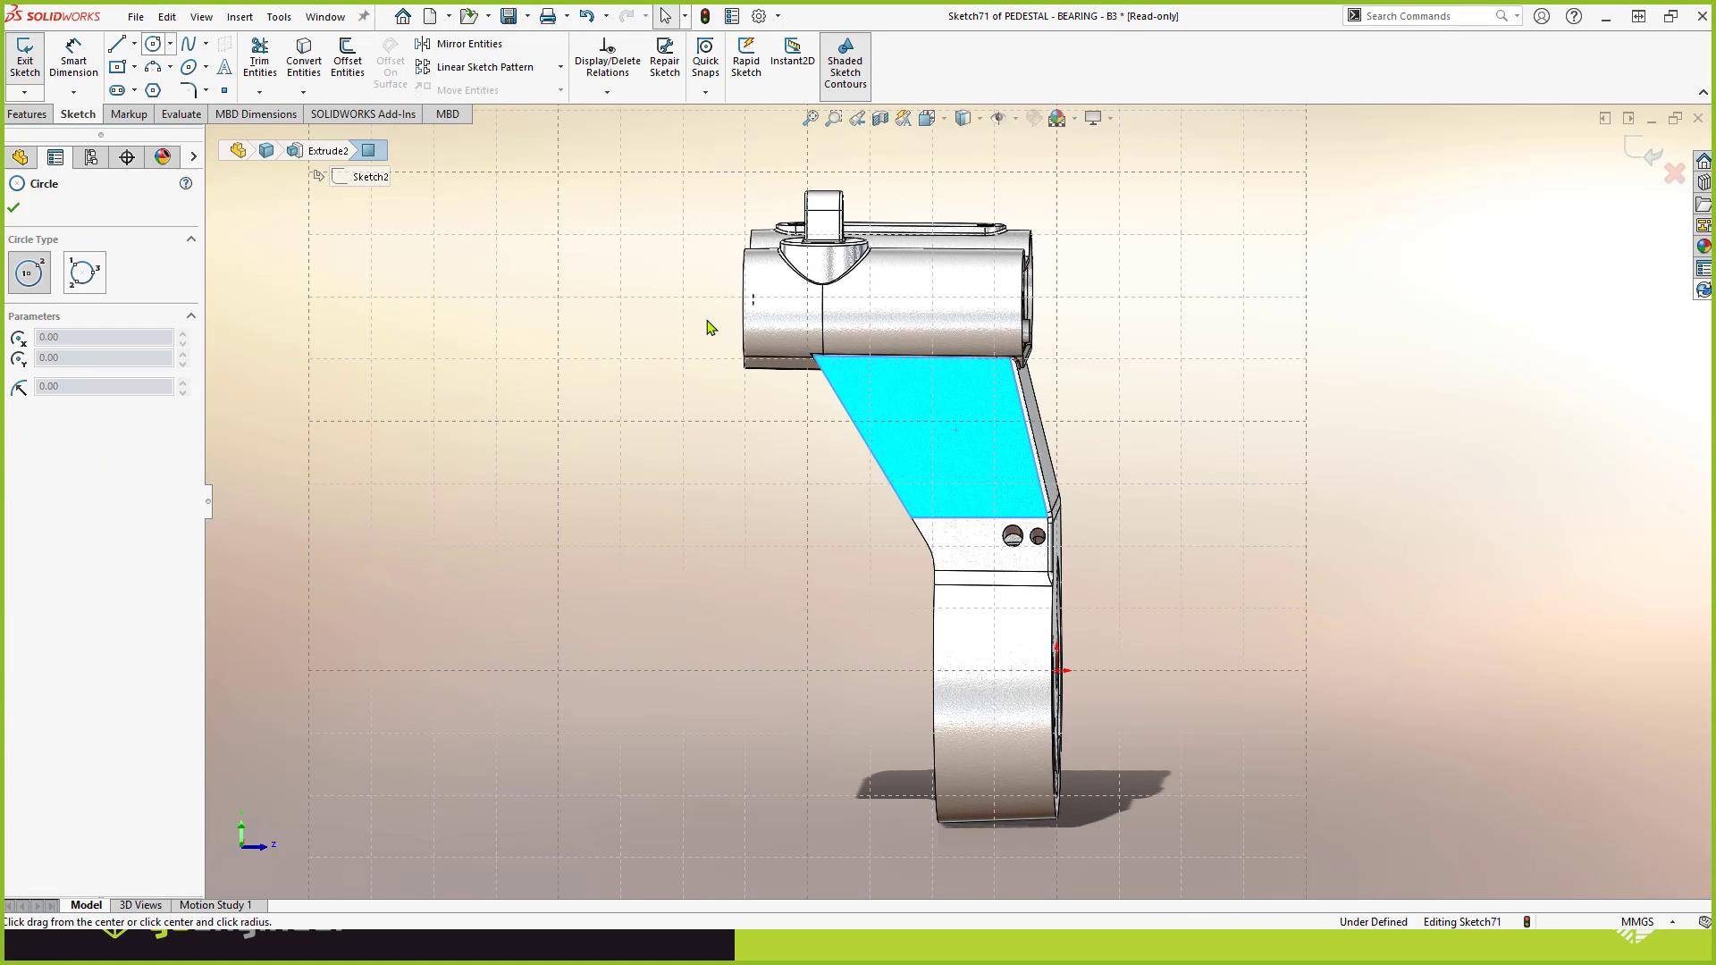
pyautogui.click(947, 431)
pyautogui.click(977, 461)
pyautogui.press('Escape')
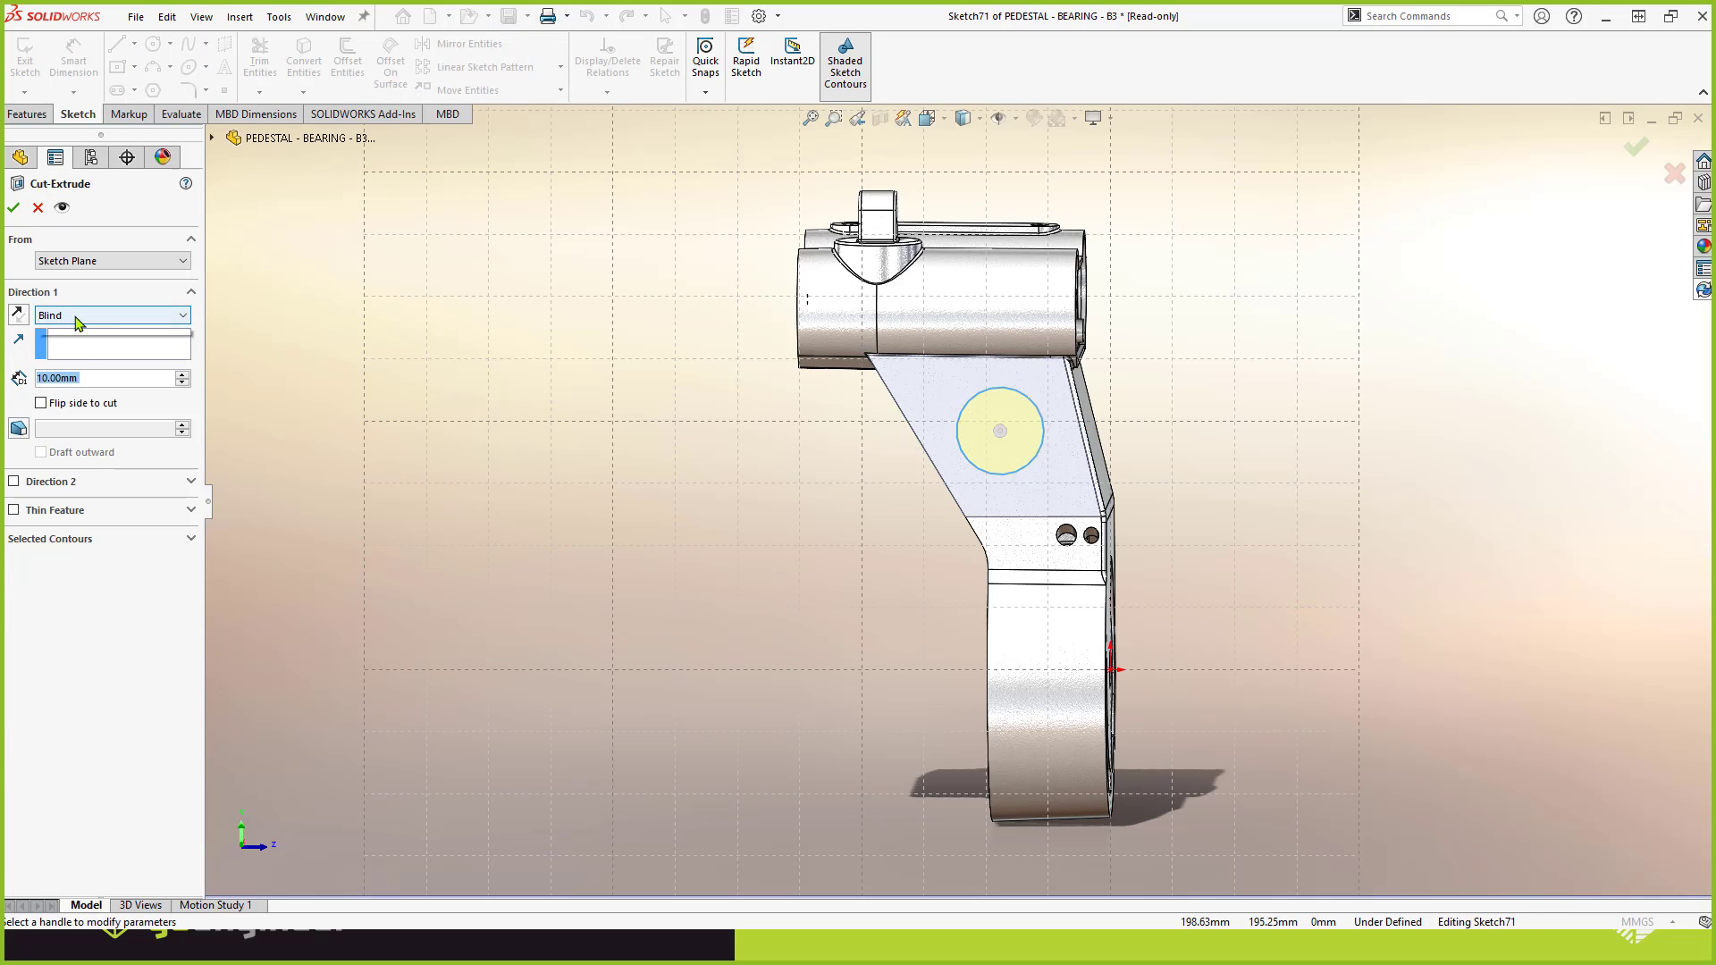
# Cut the sketched circle into the part with the Up To Next end condition and inspect the hole.
pyautogui.click(79, 315)
pyautogui.click(83, 367)
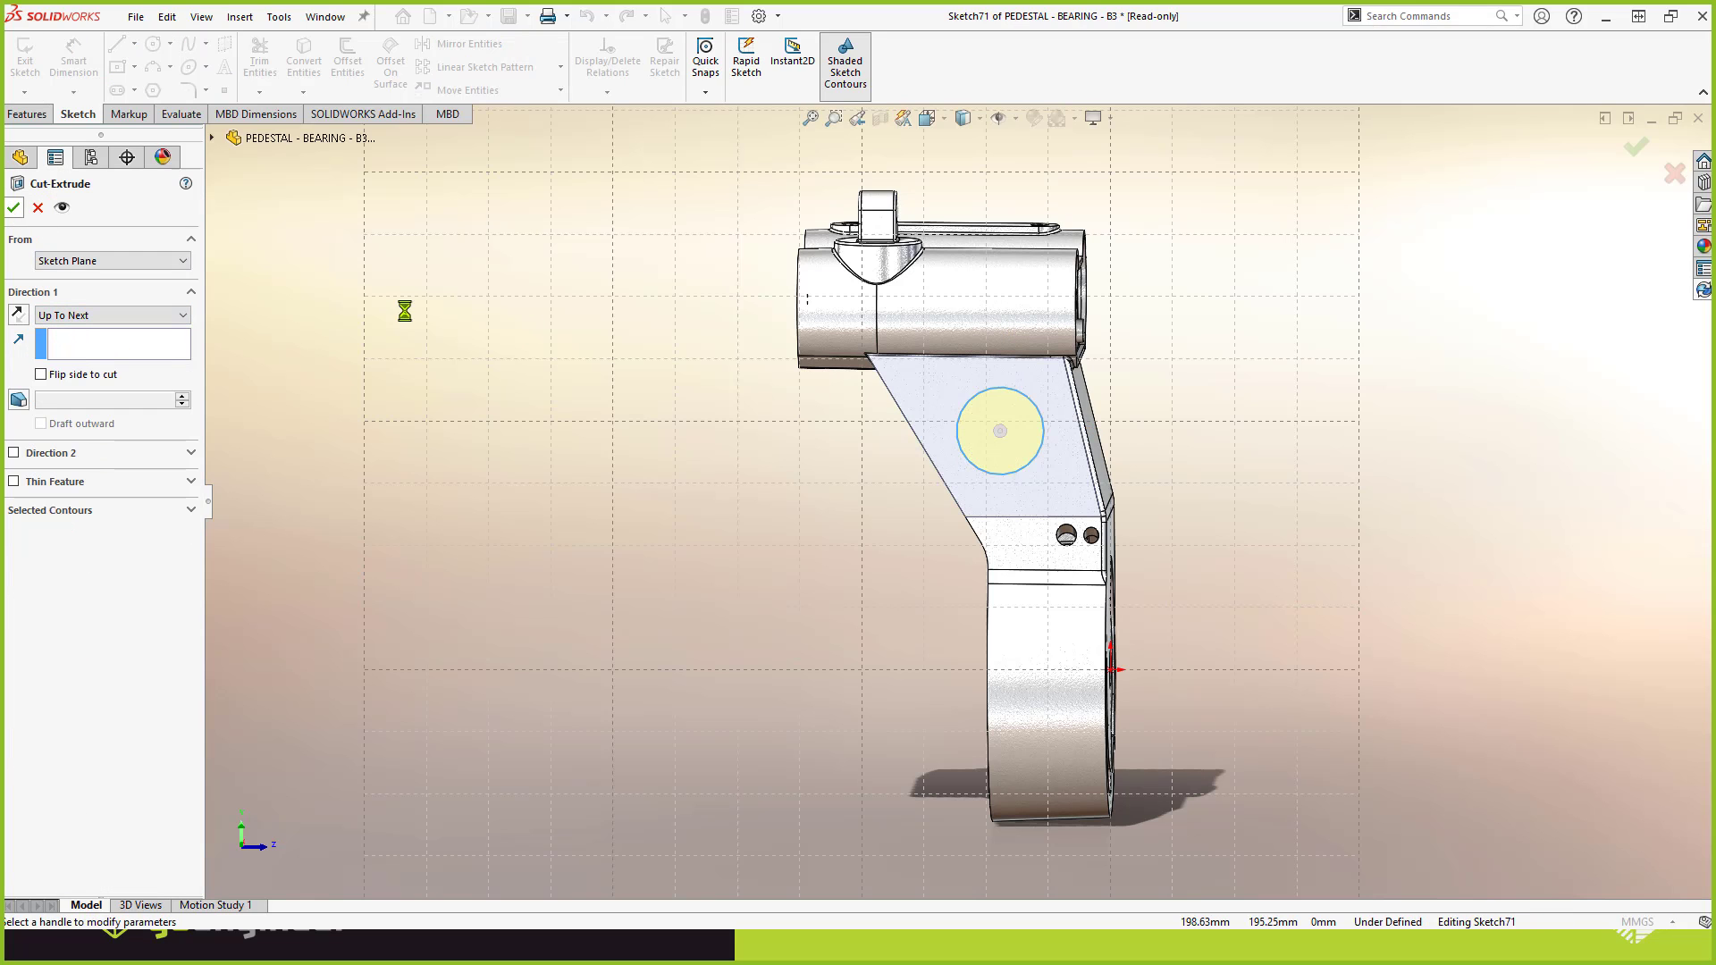
pyautogui.press('Return')
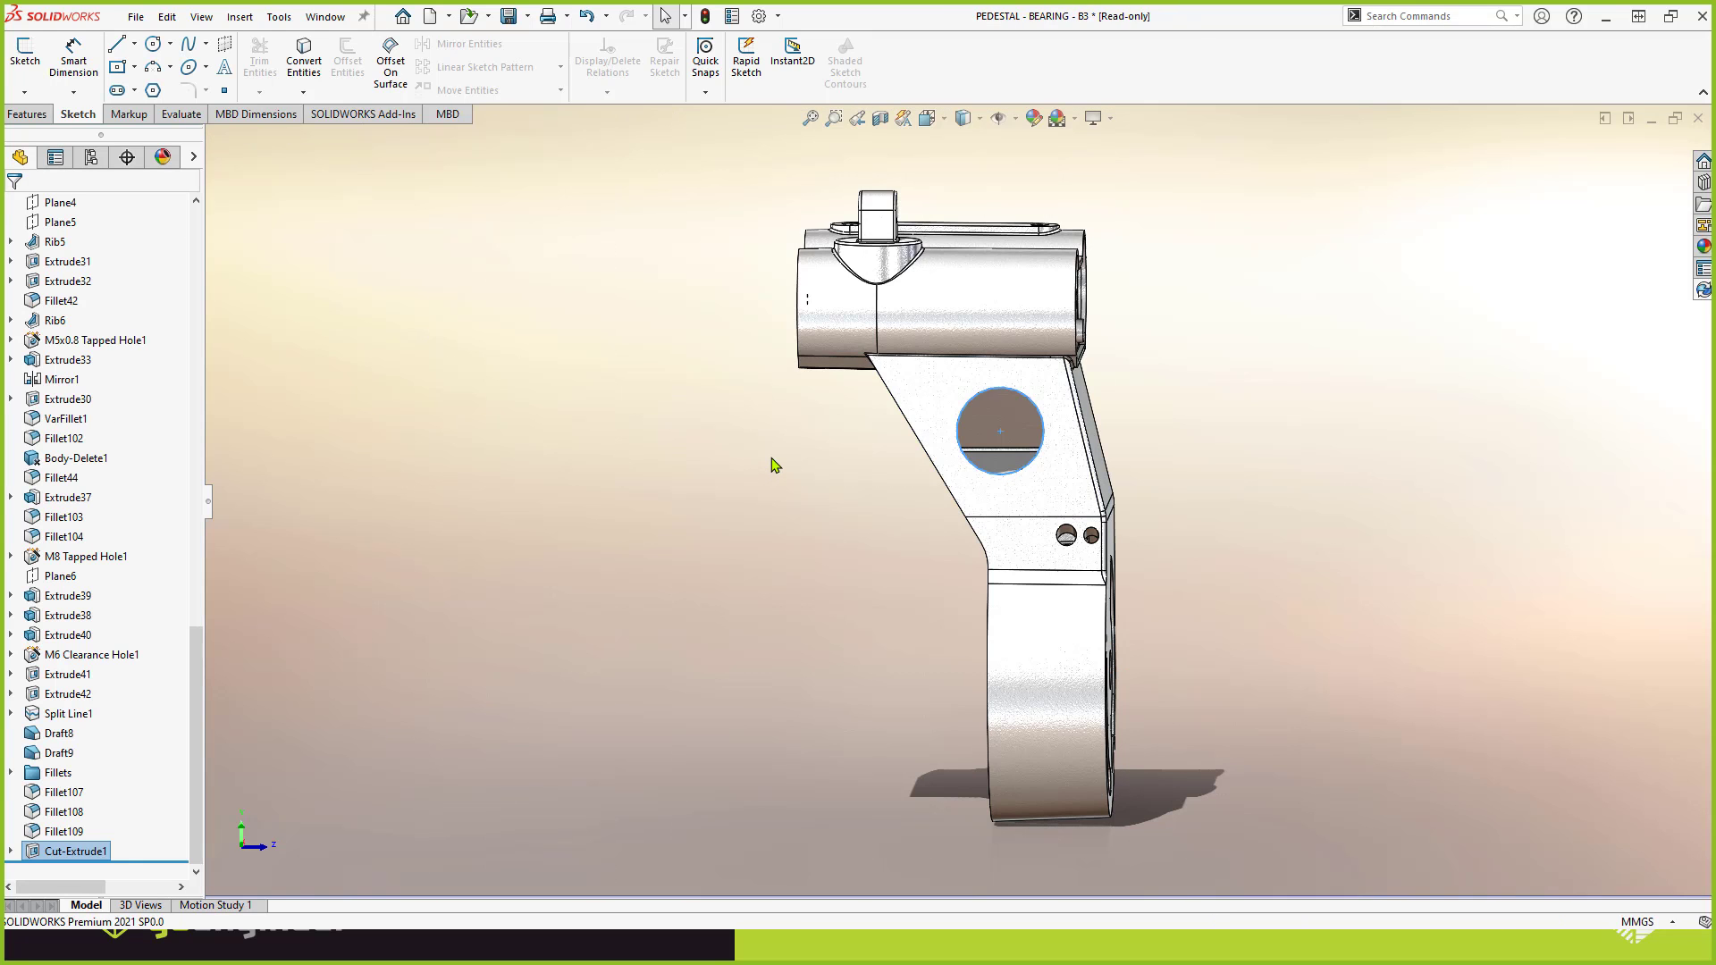
pyautogui.moveTo(682, 463); pyautogui.dragTo(775, 466, button='middle')
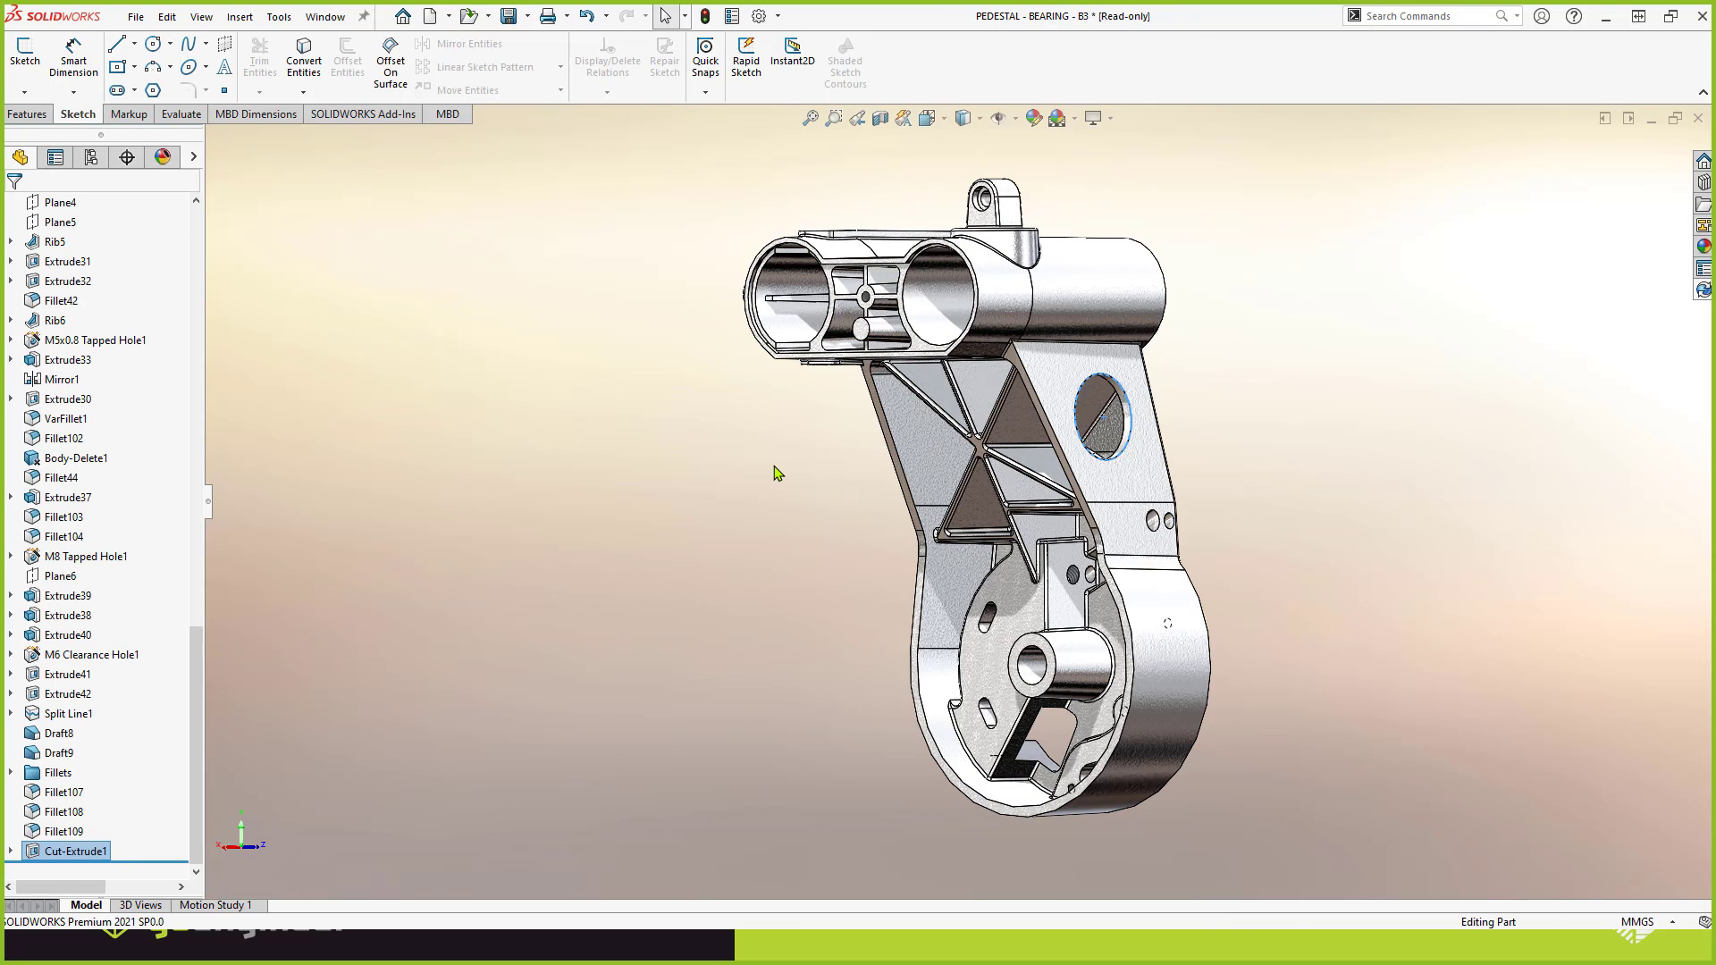
pyautogui.click(775, 468)
# In the drawing, move the front view closer to the side view and place a projected view on its left showing the new hole.
pyautogui.hotkey('ctrl', 'Tab')
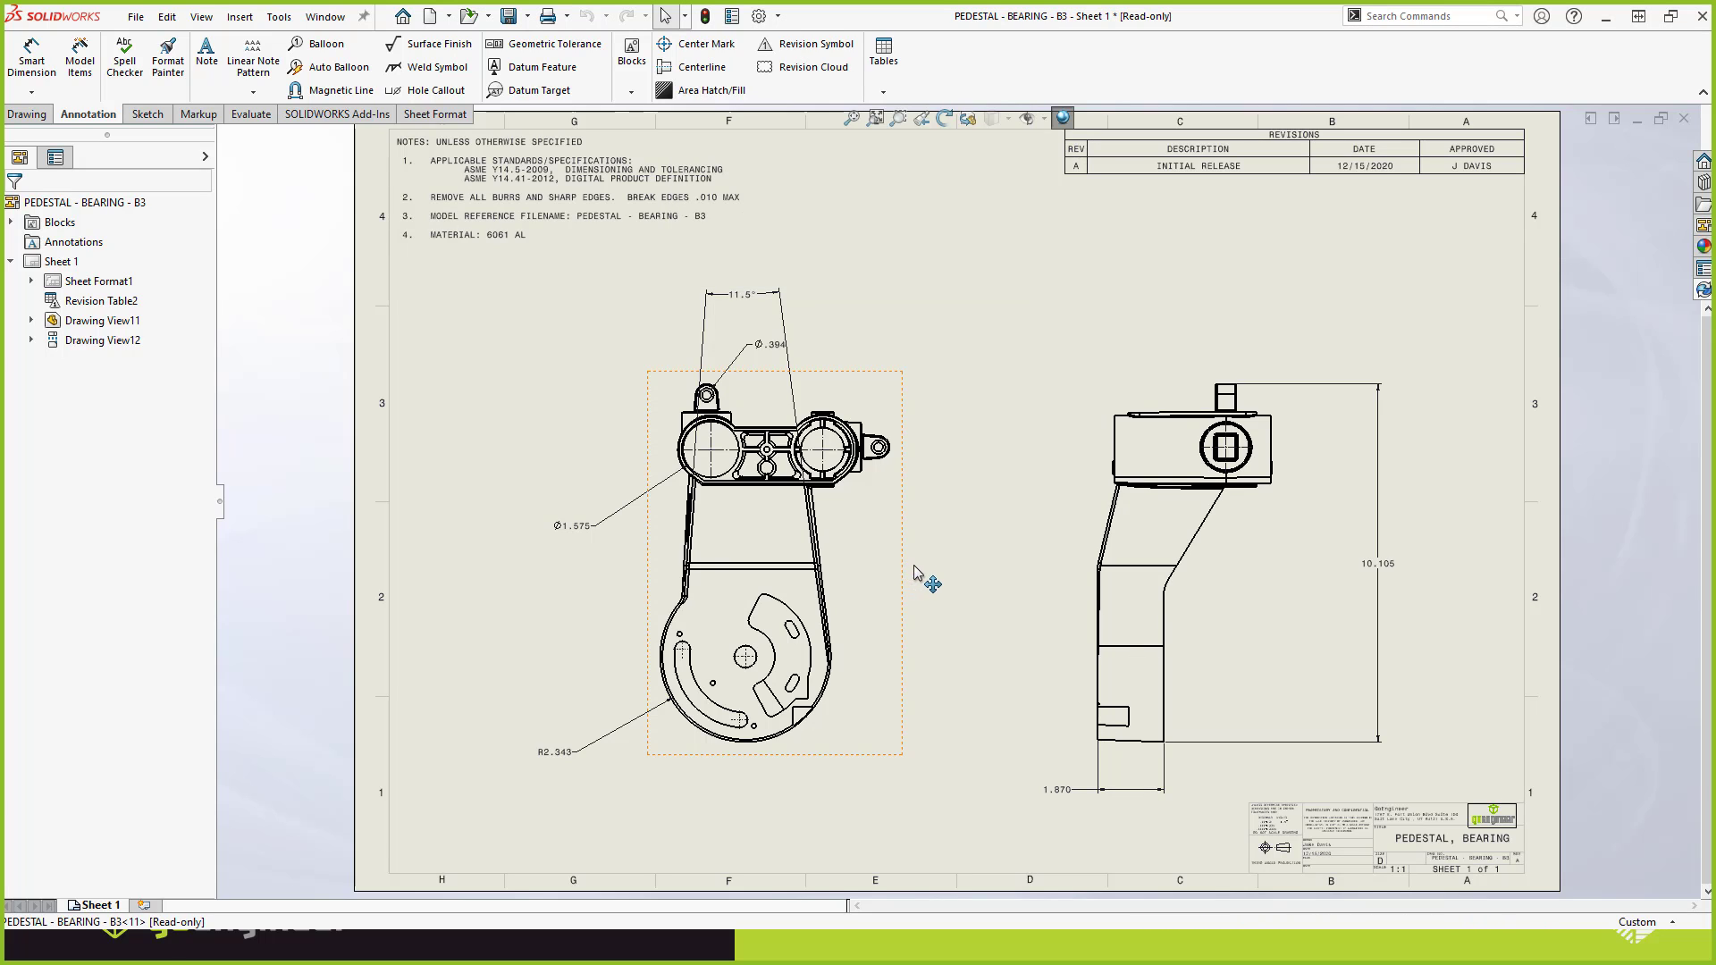
pyautogui.moveTo(923, 574); pyautogui.dragTo(1077, 572)
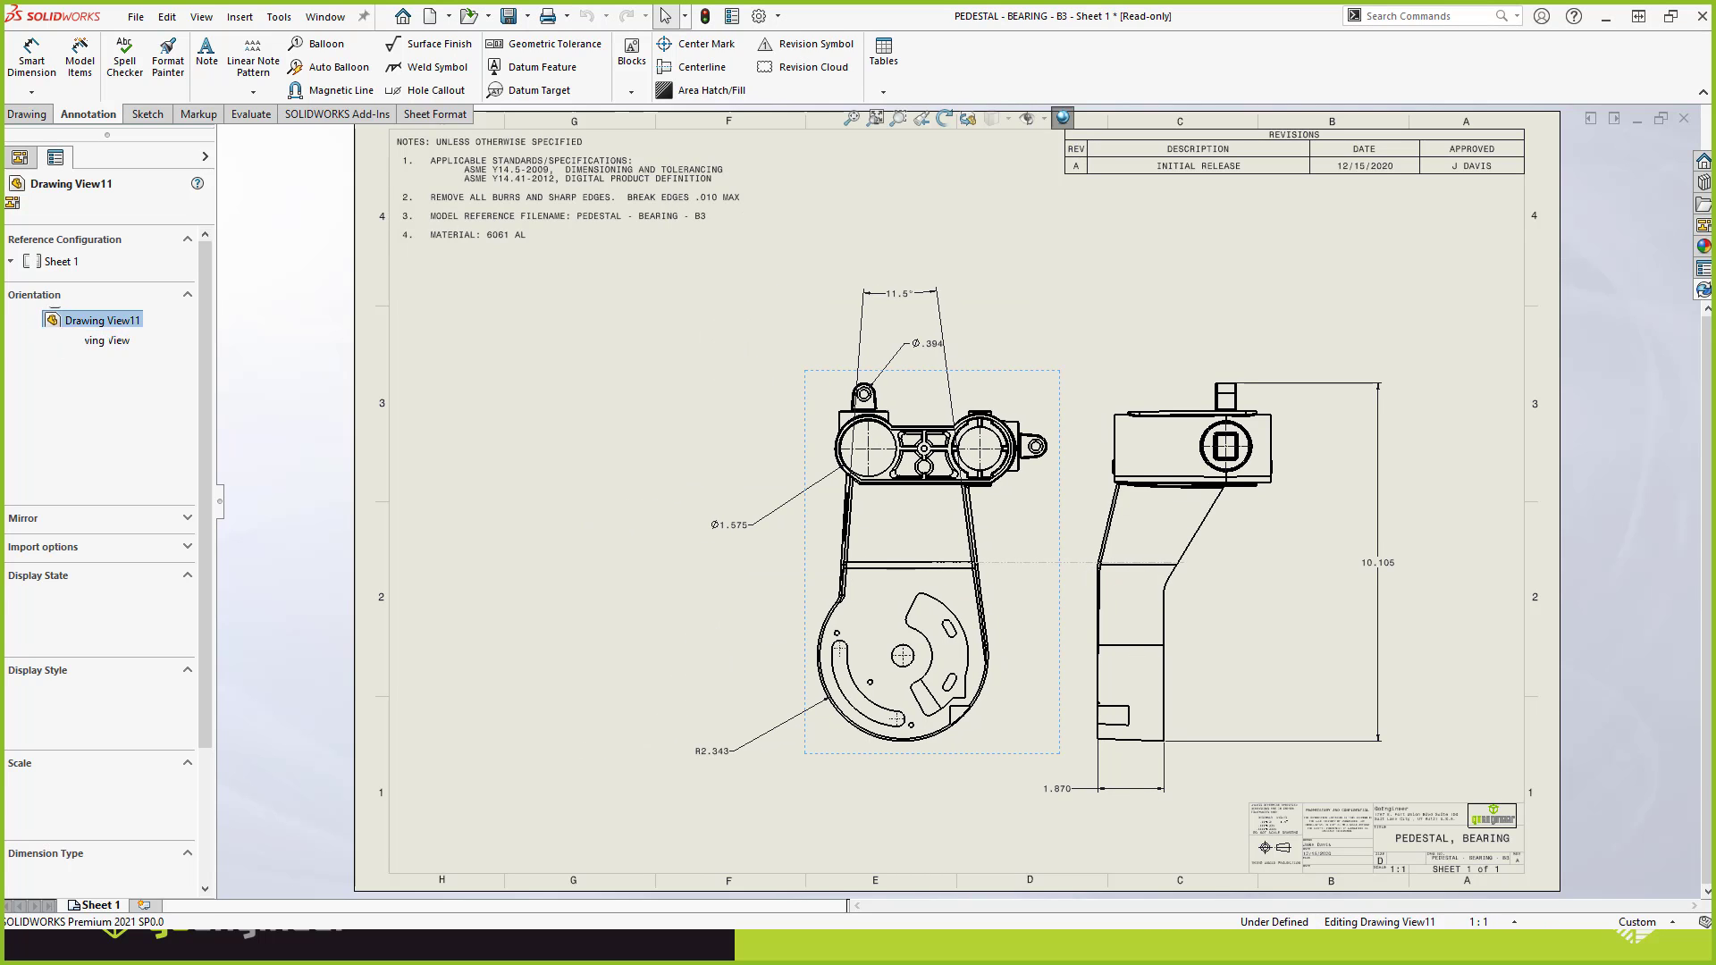
pyautogui.click(36, 115)
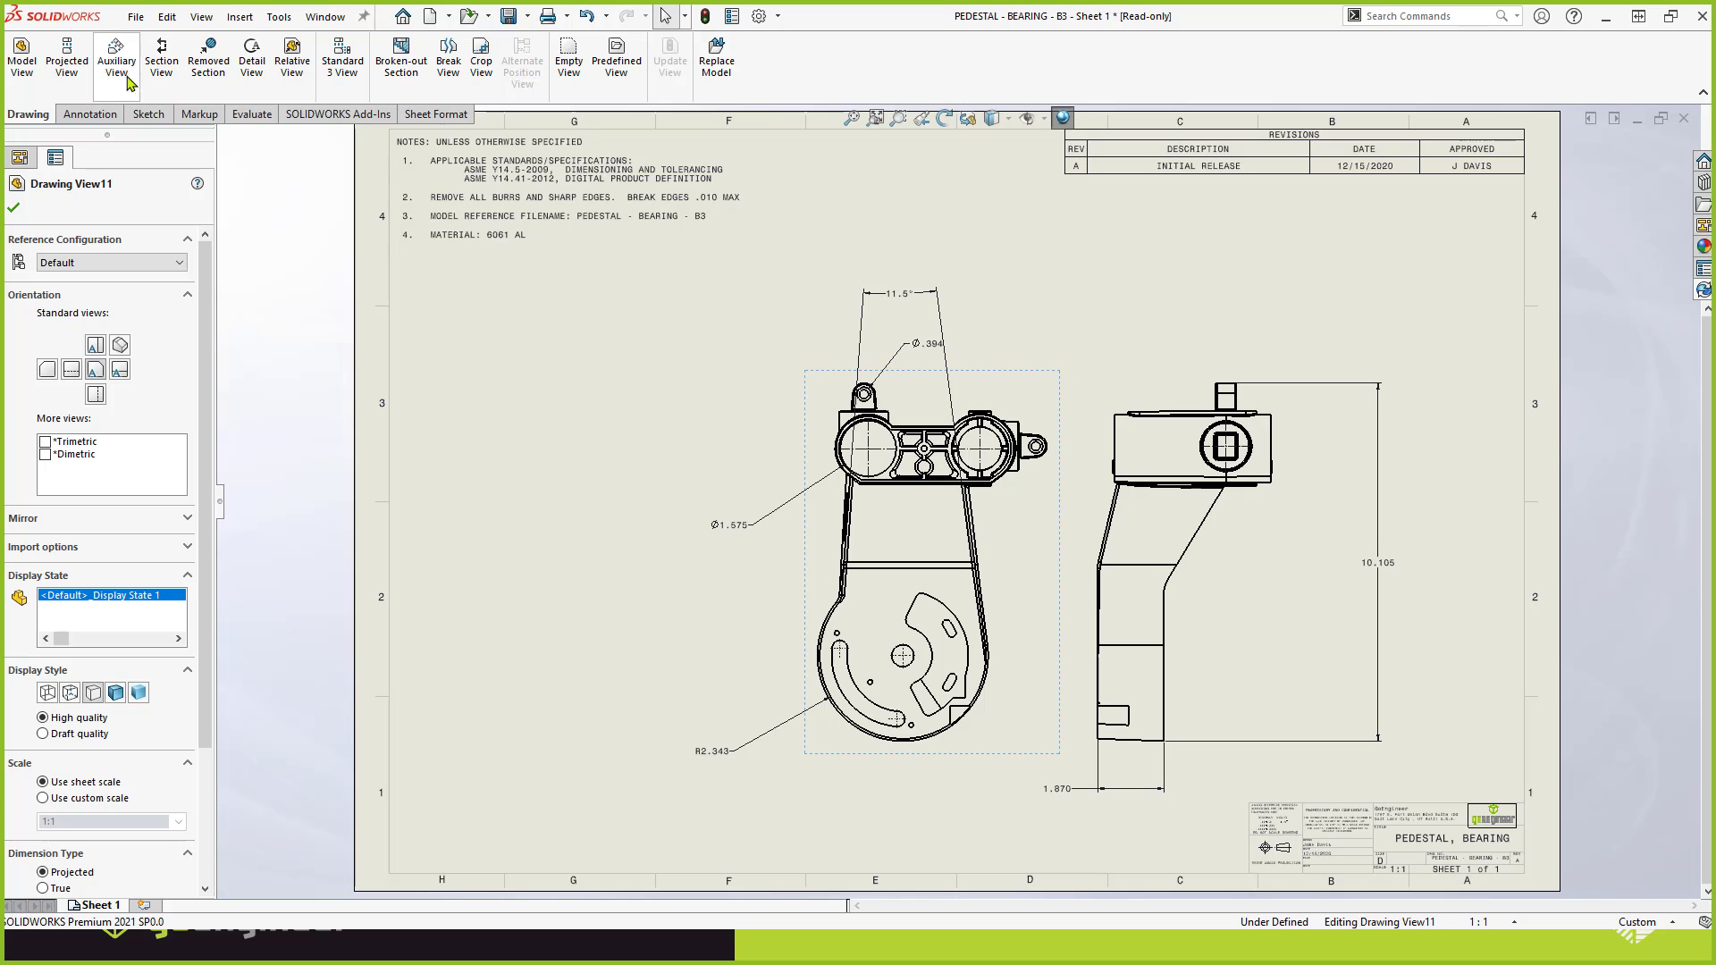
pyautogui.click(67, 60)
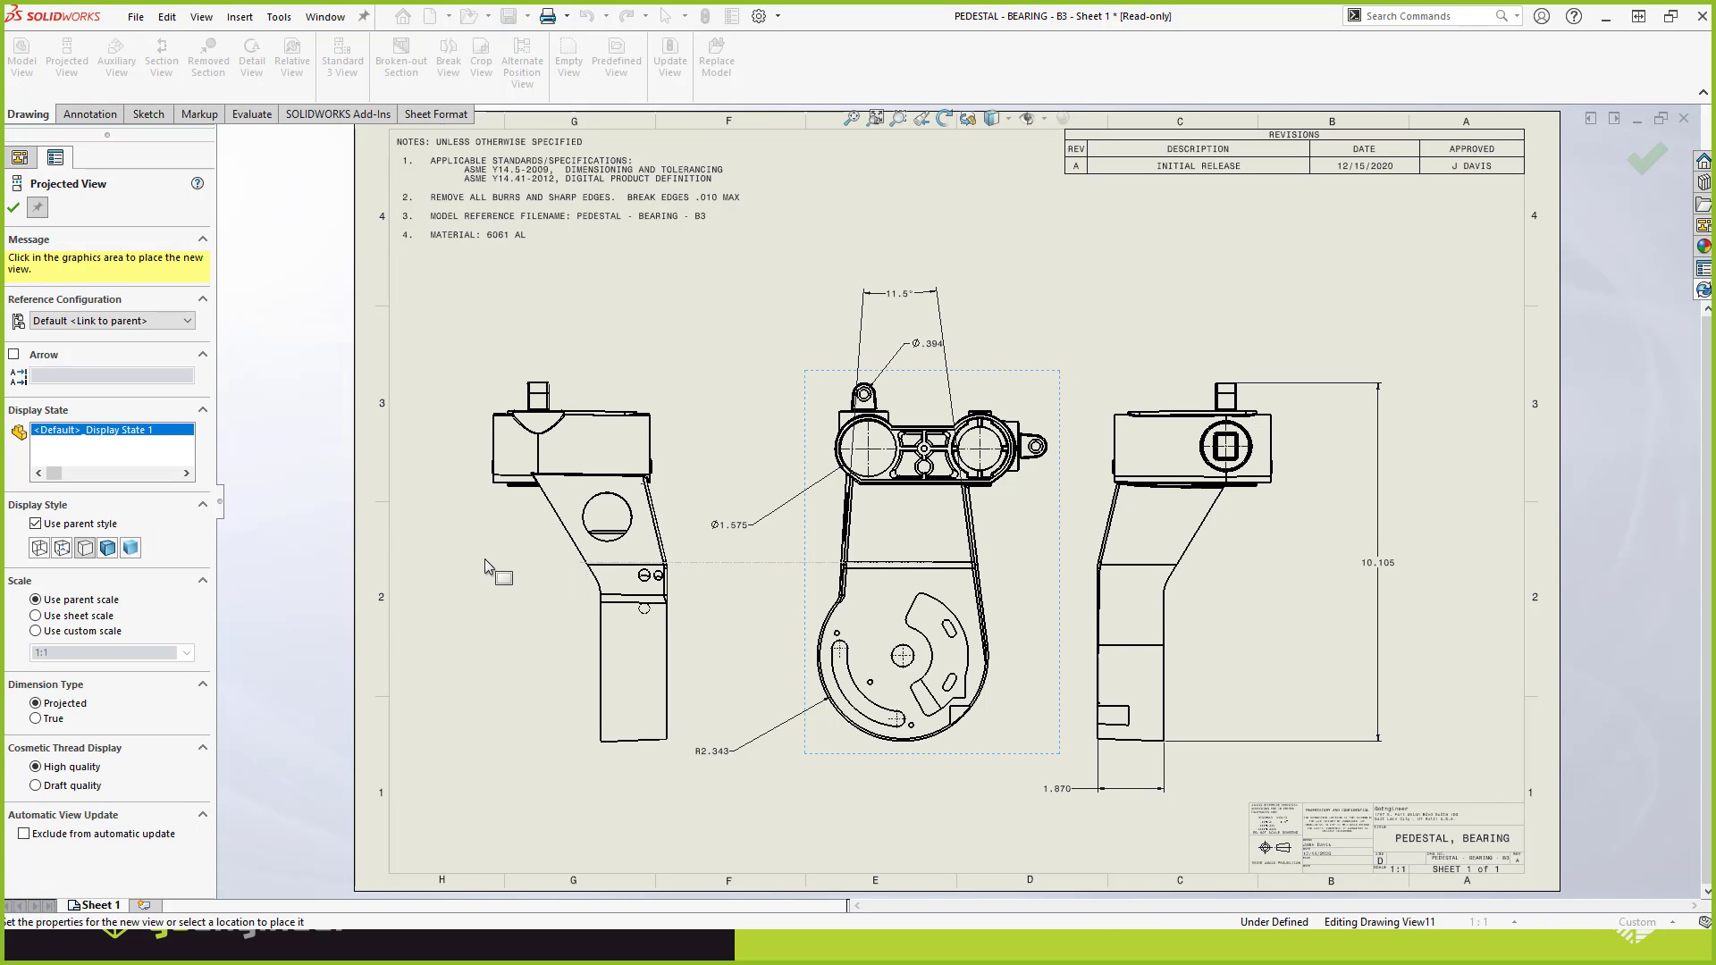
pyautogui.press('Escape')
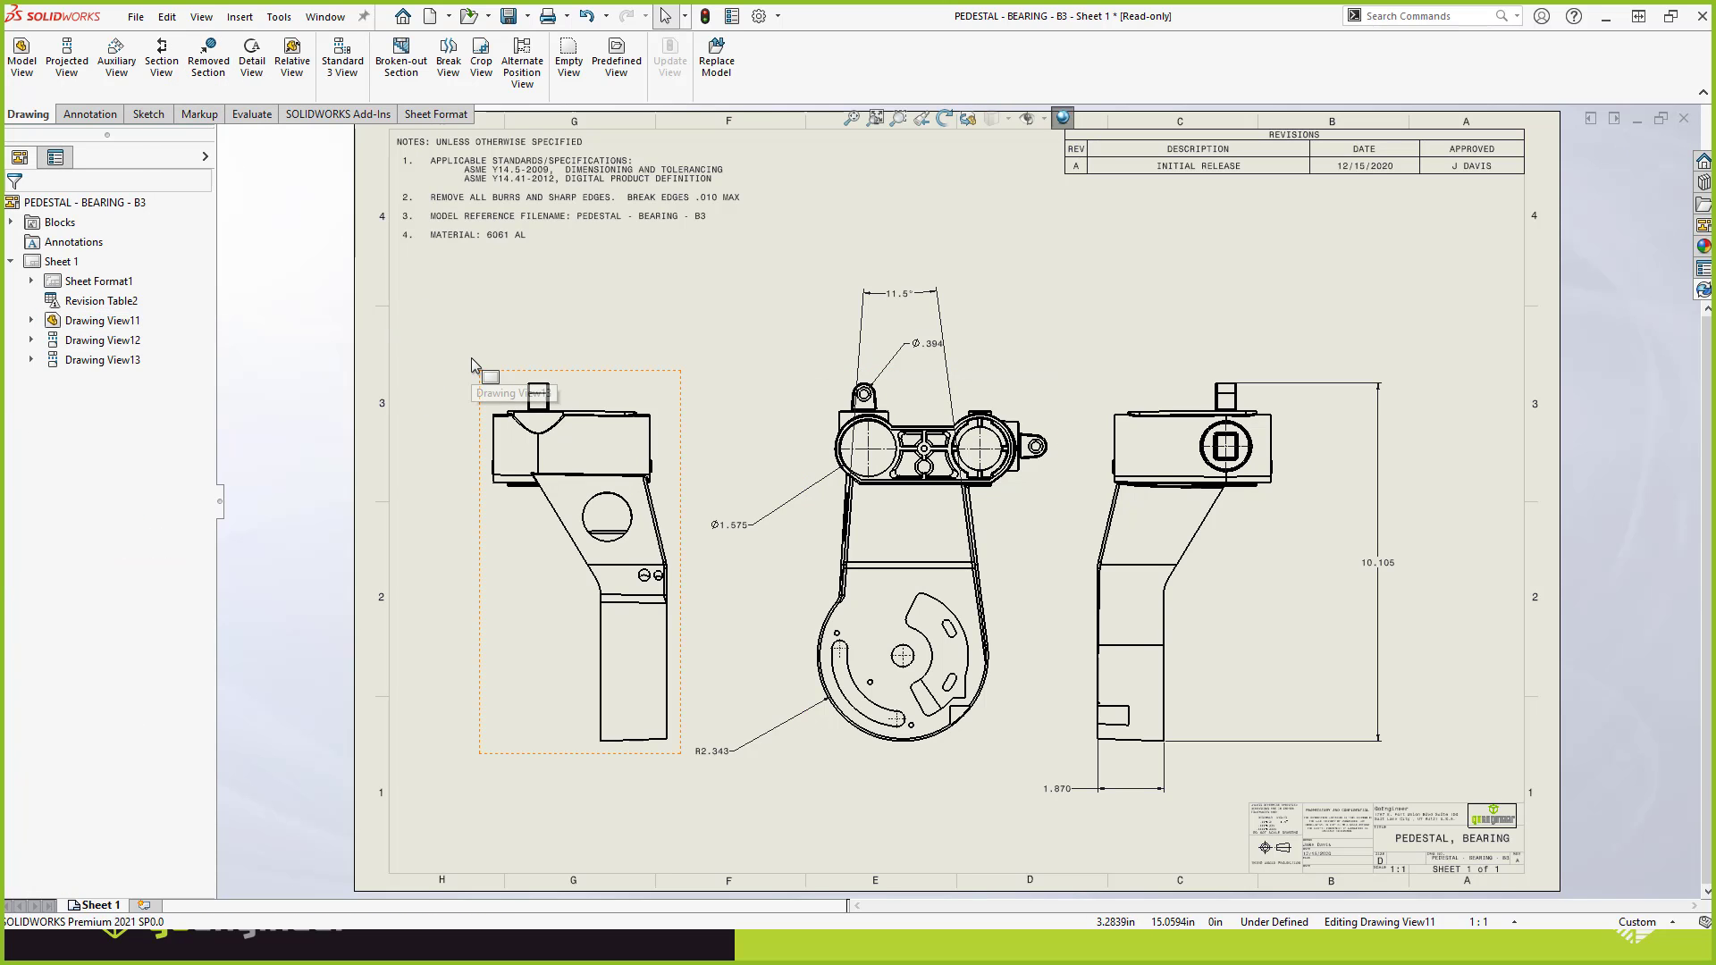
# Dimension the new hole's radius in the projected view, placing the text beside the view.
pyautogui.rightClick(506, 318)
pyautogui.click(440, 342)
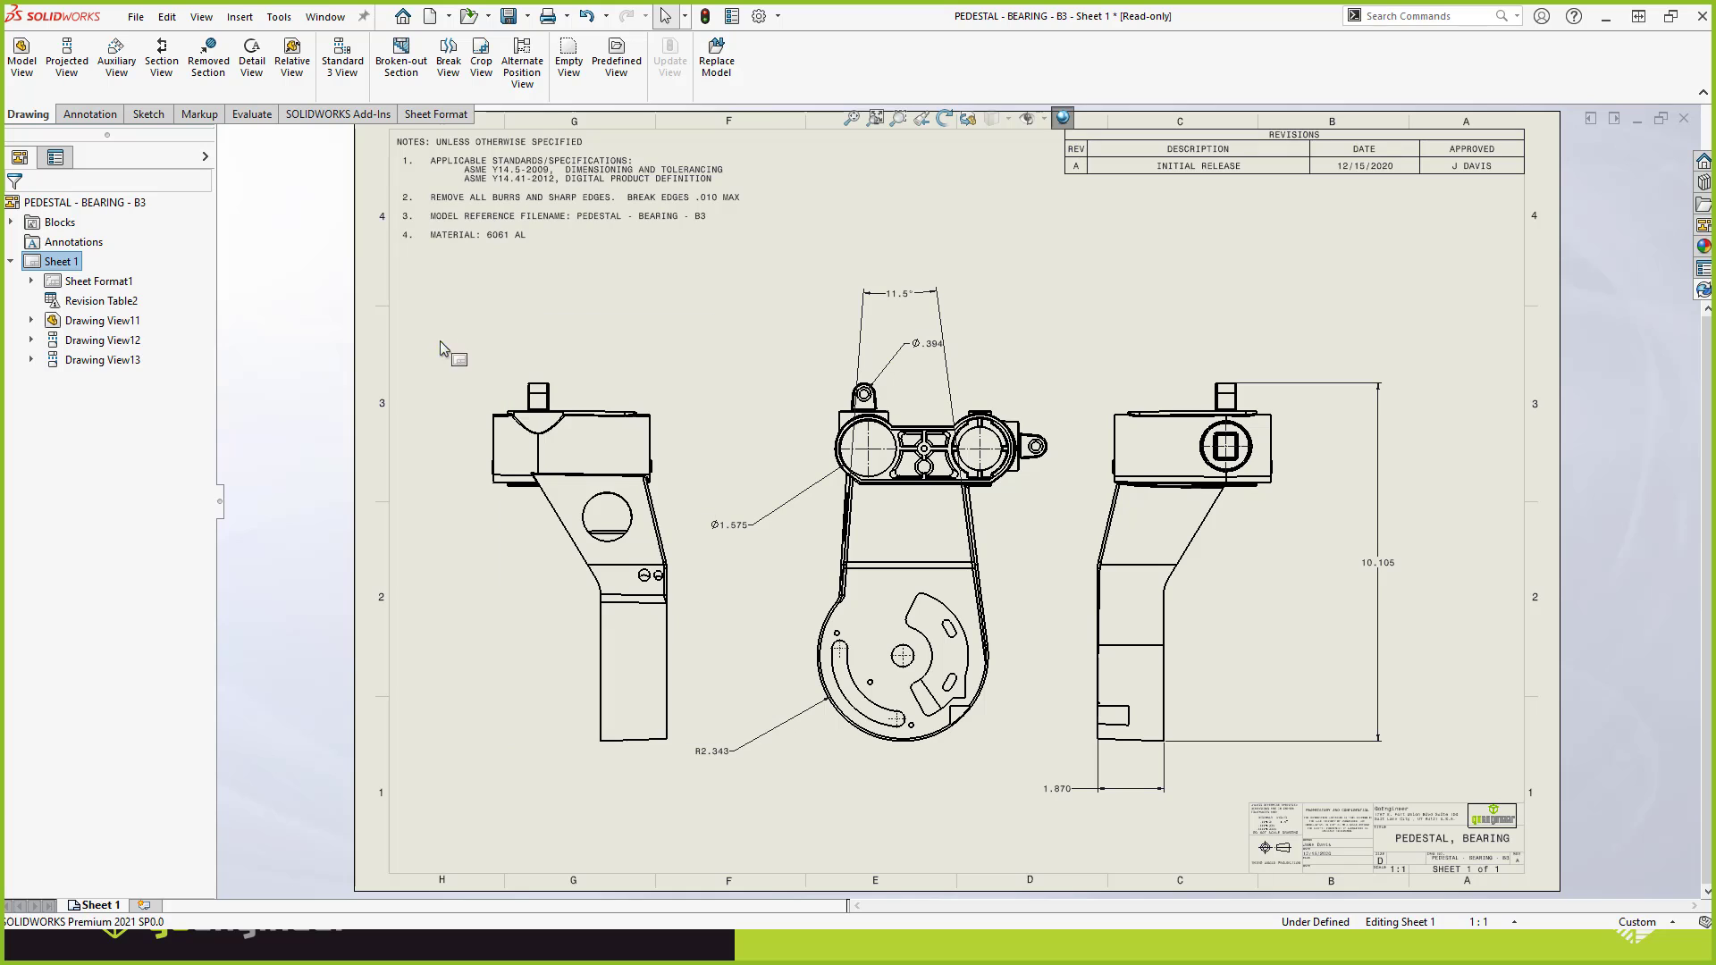
pyautogui.press('s')
pyautogui.click(494, 357)
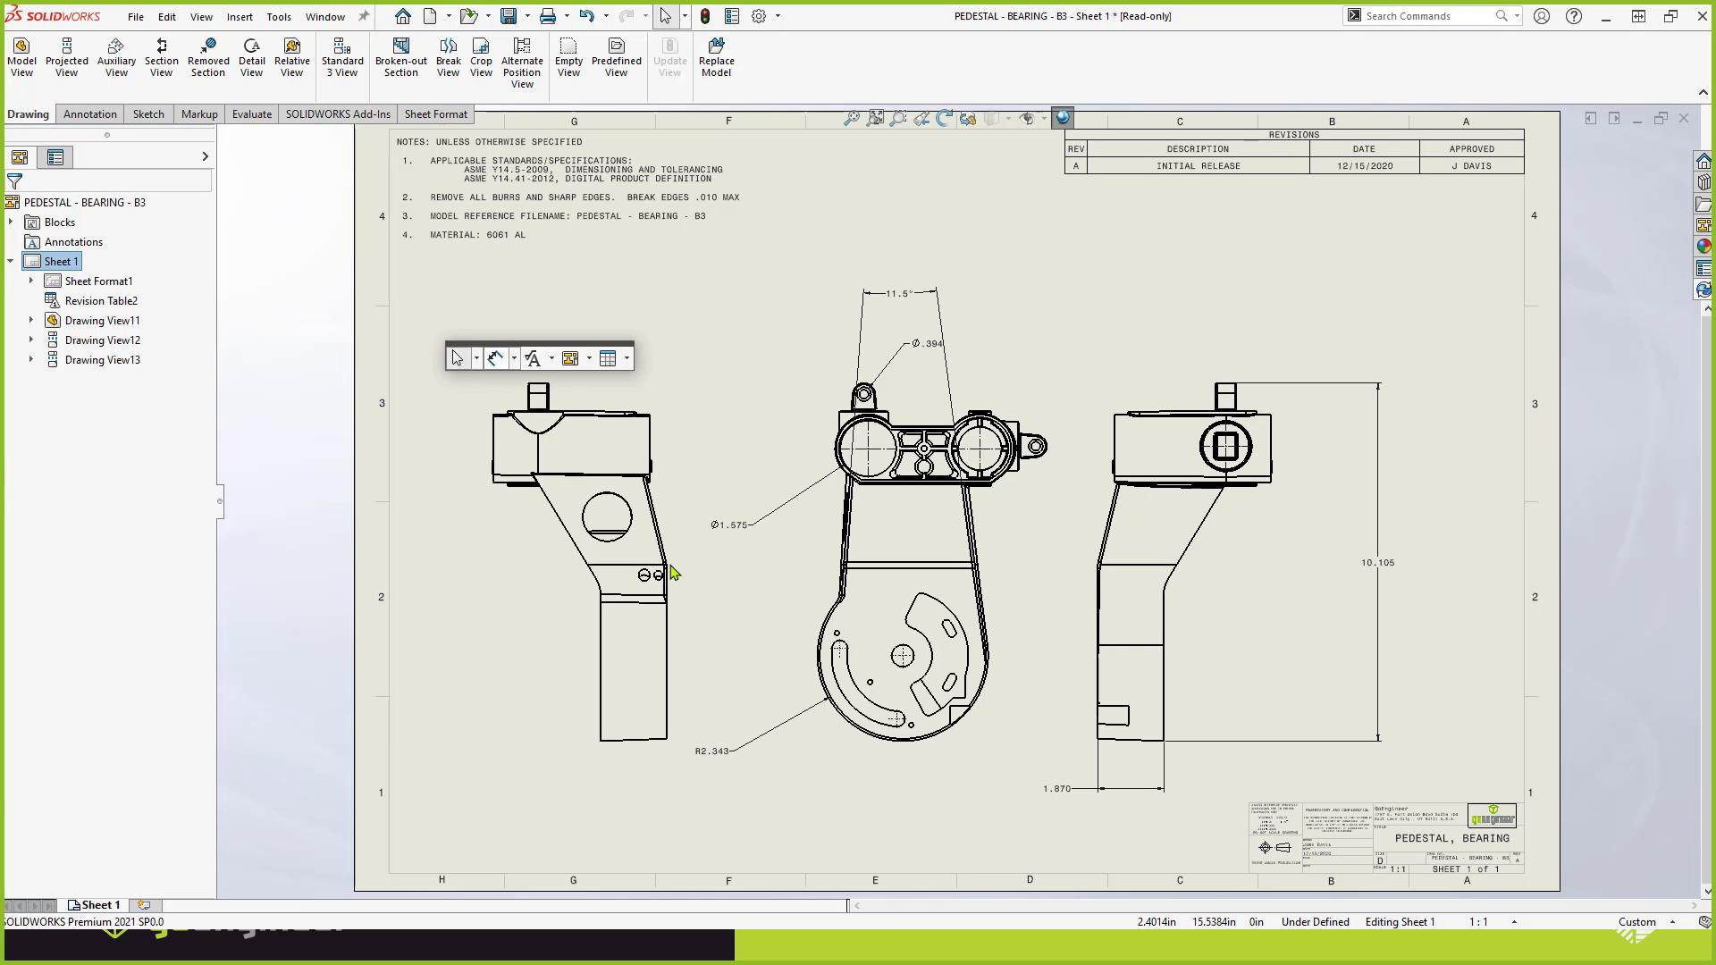
pyautogui.click(626, 529)
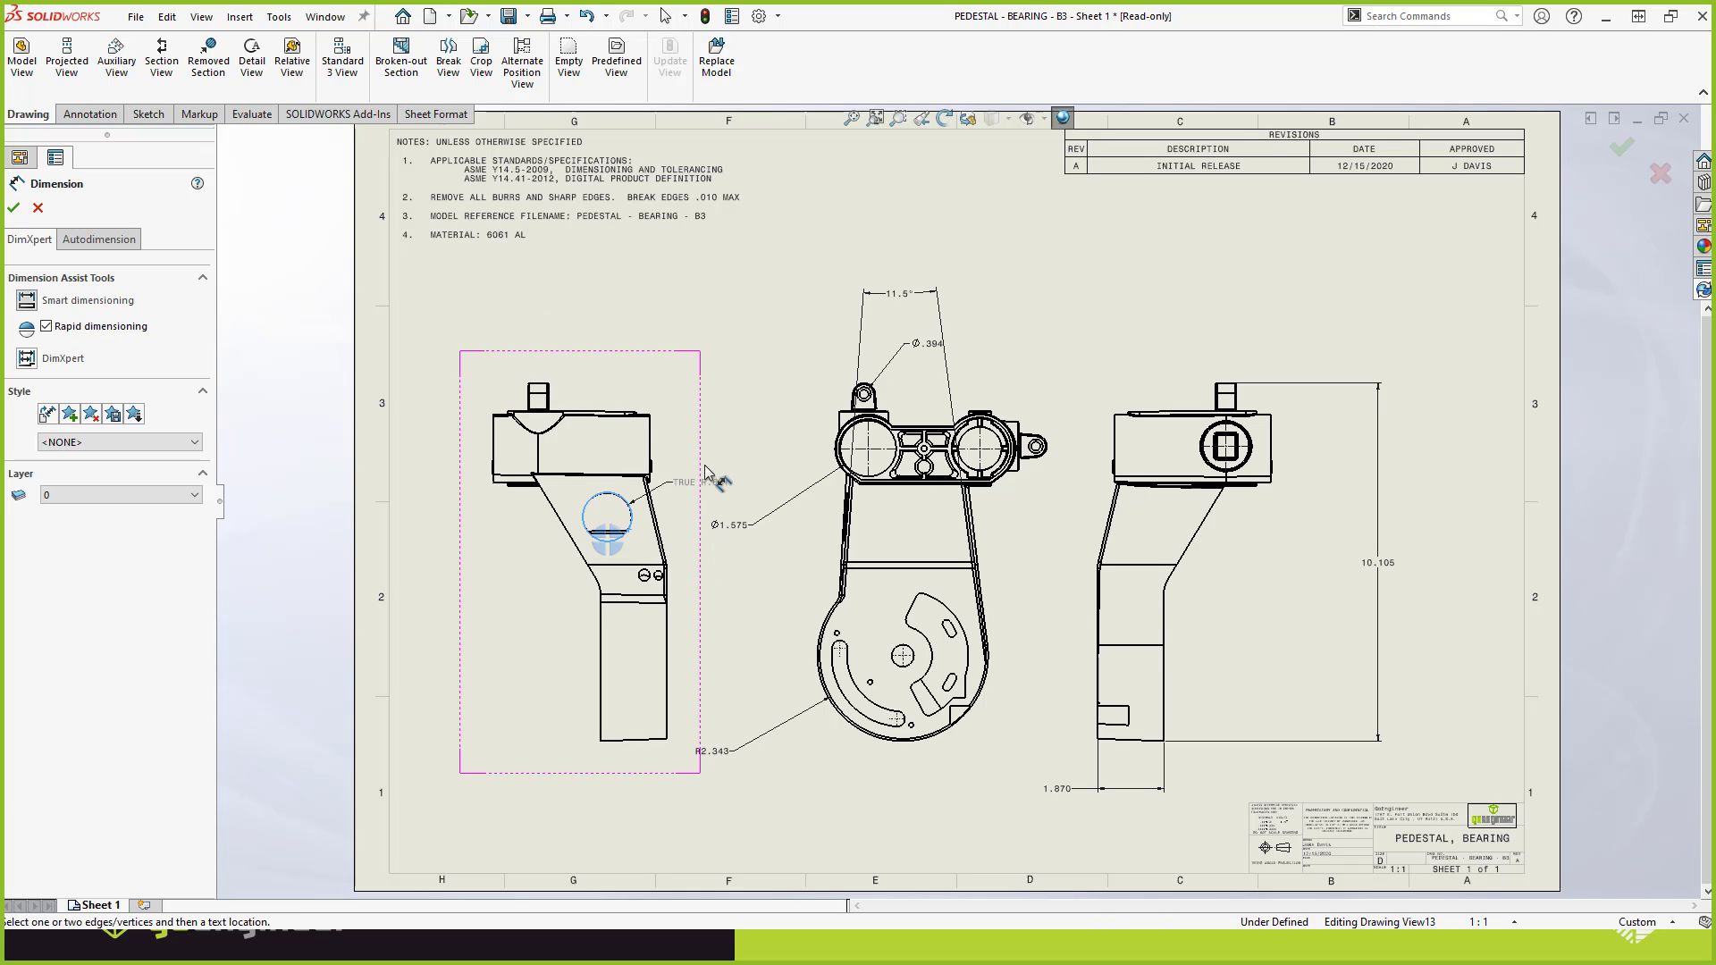
pyautogui.click(795, 480)
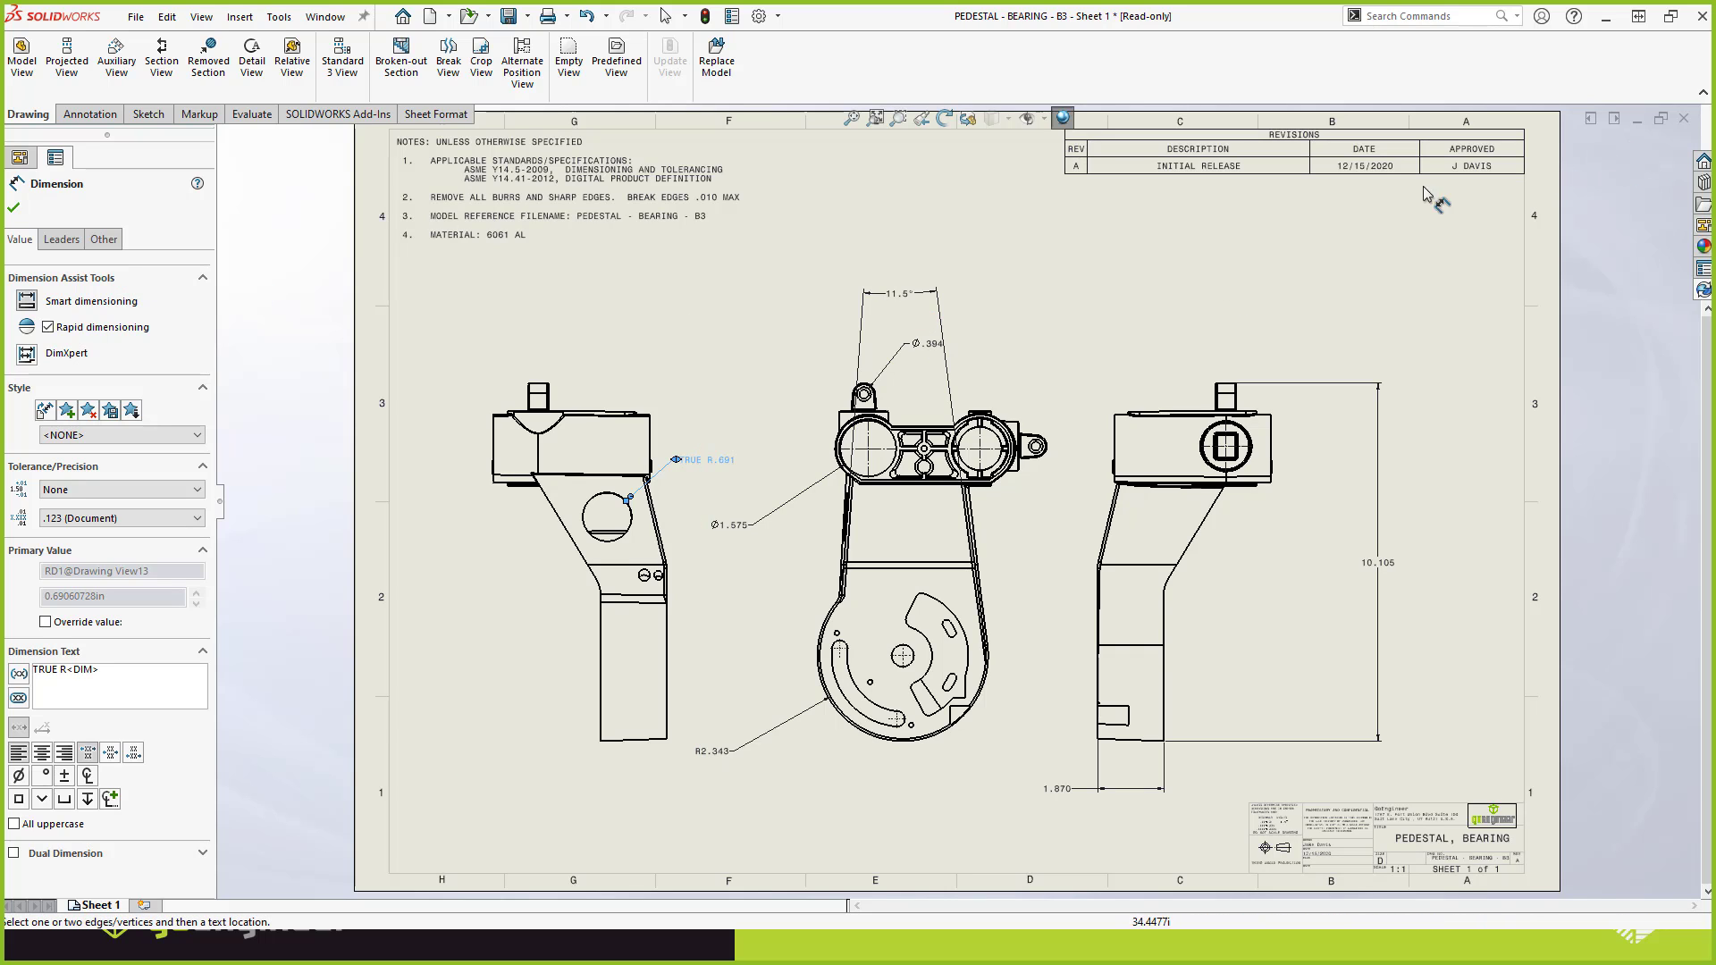
pyautogui.press('Escape')
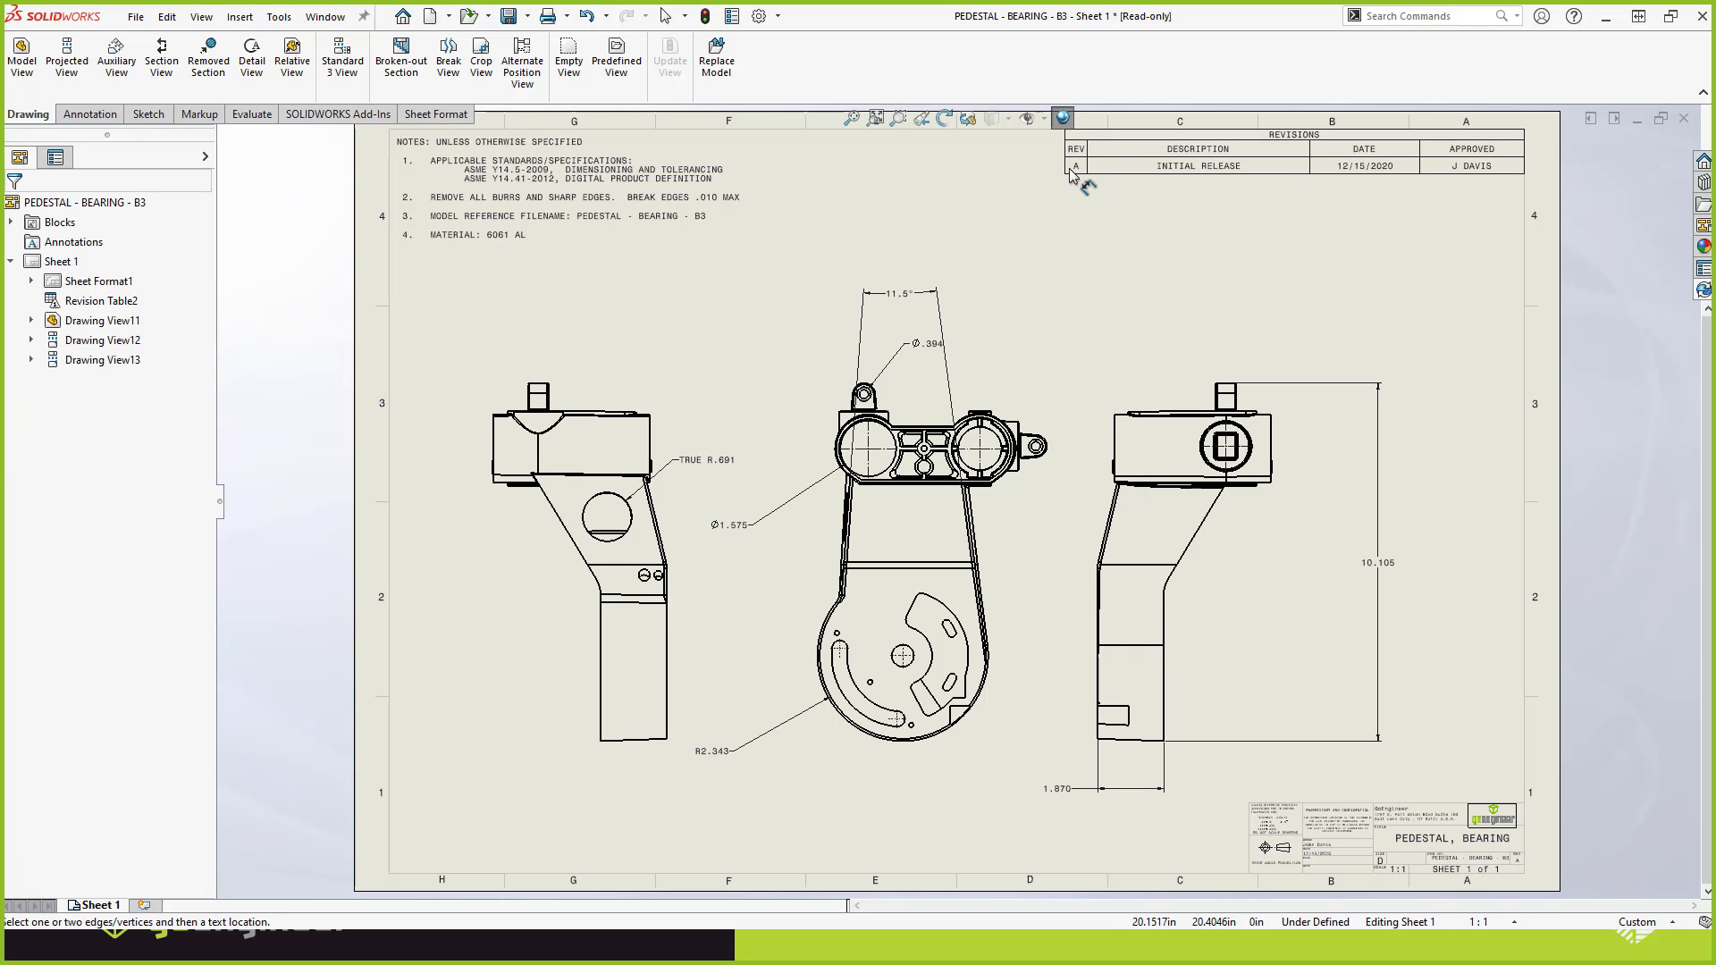
# Add revision B to the revision table and place its triangular revision symbol beside the new hole's radius dimension.
pyautogui.rightClick(1073, 173)
pyautogui.click(1028, 206)
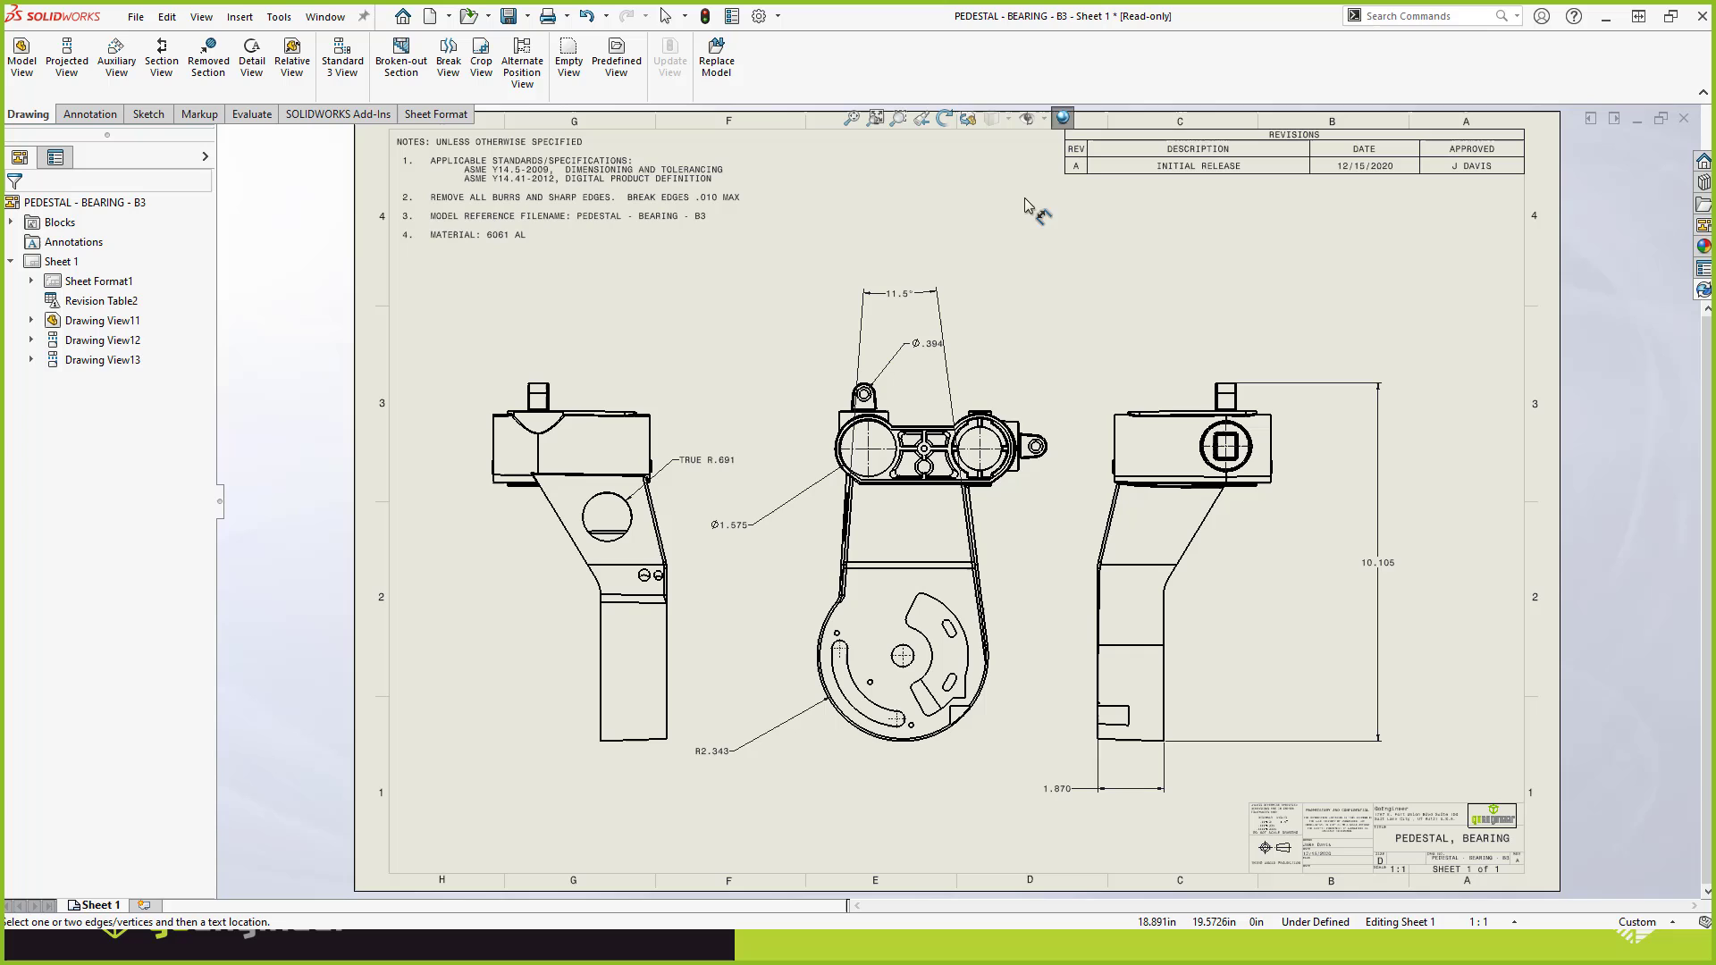
pyautogui.press('Escape')
pyautogui.rightClick(1078, 173)
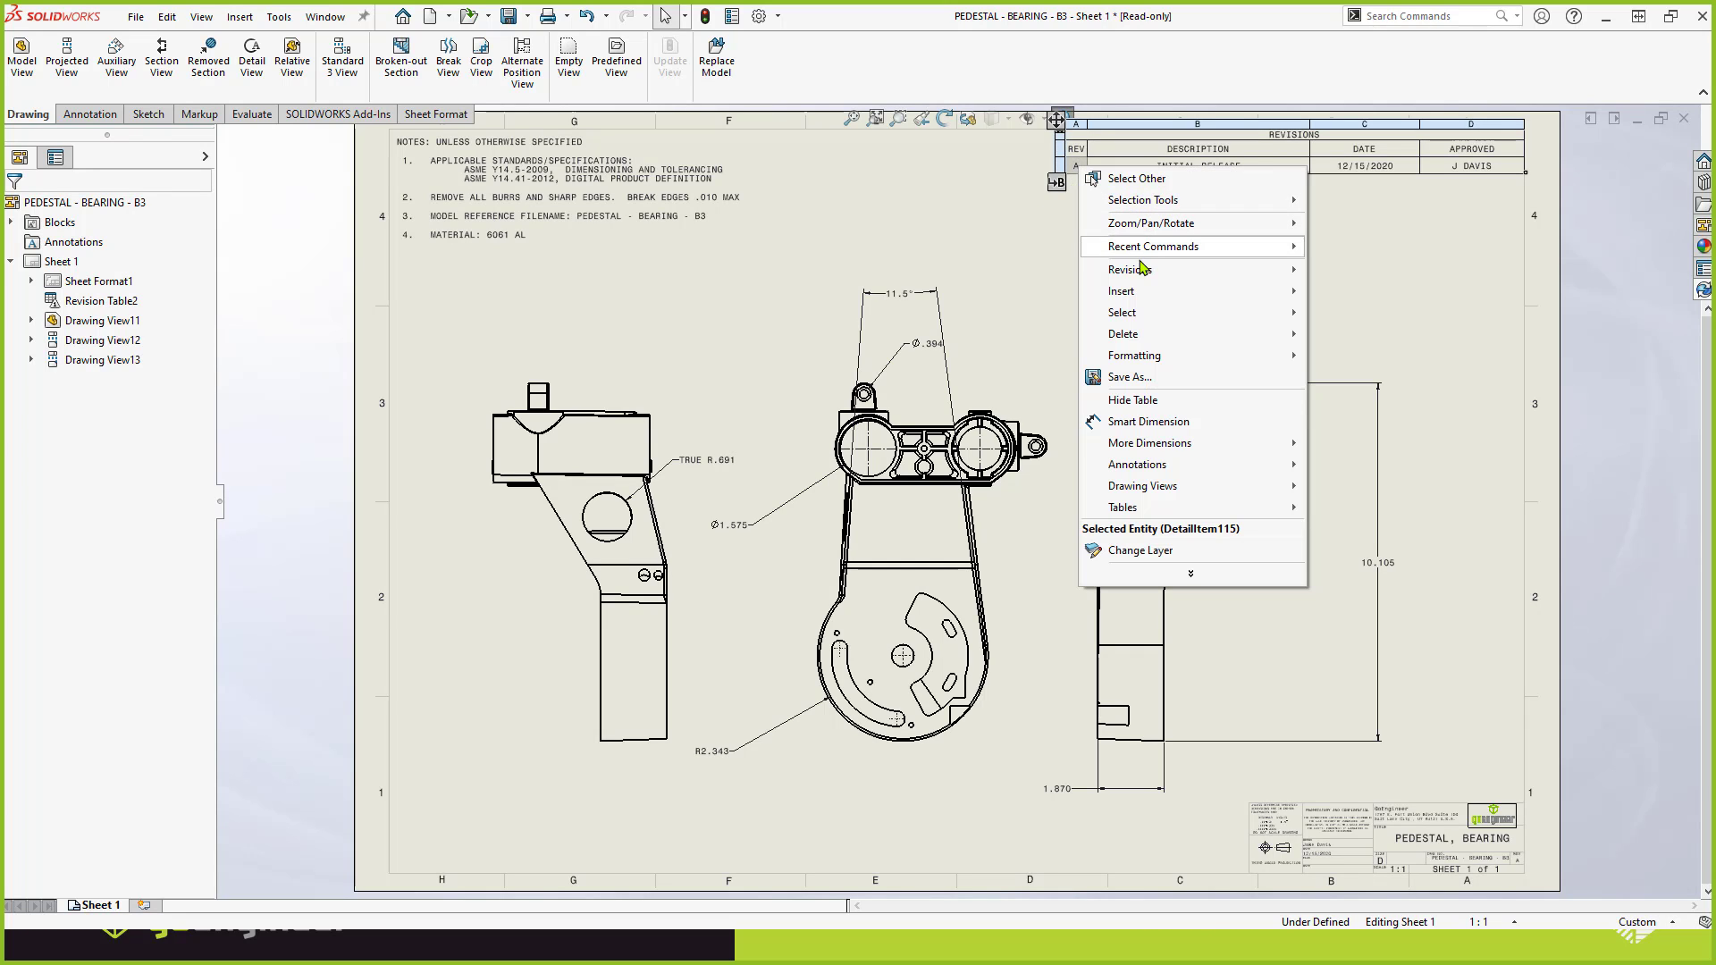
pyautogui.moveTo(1153, 272)
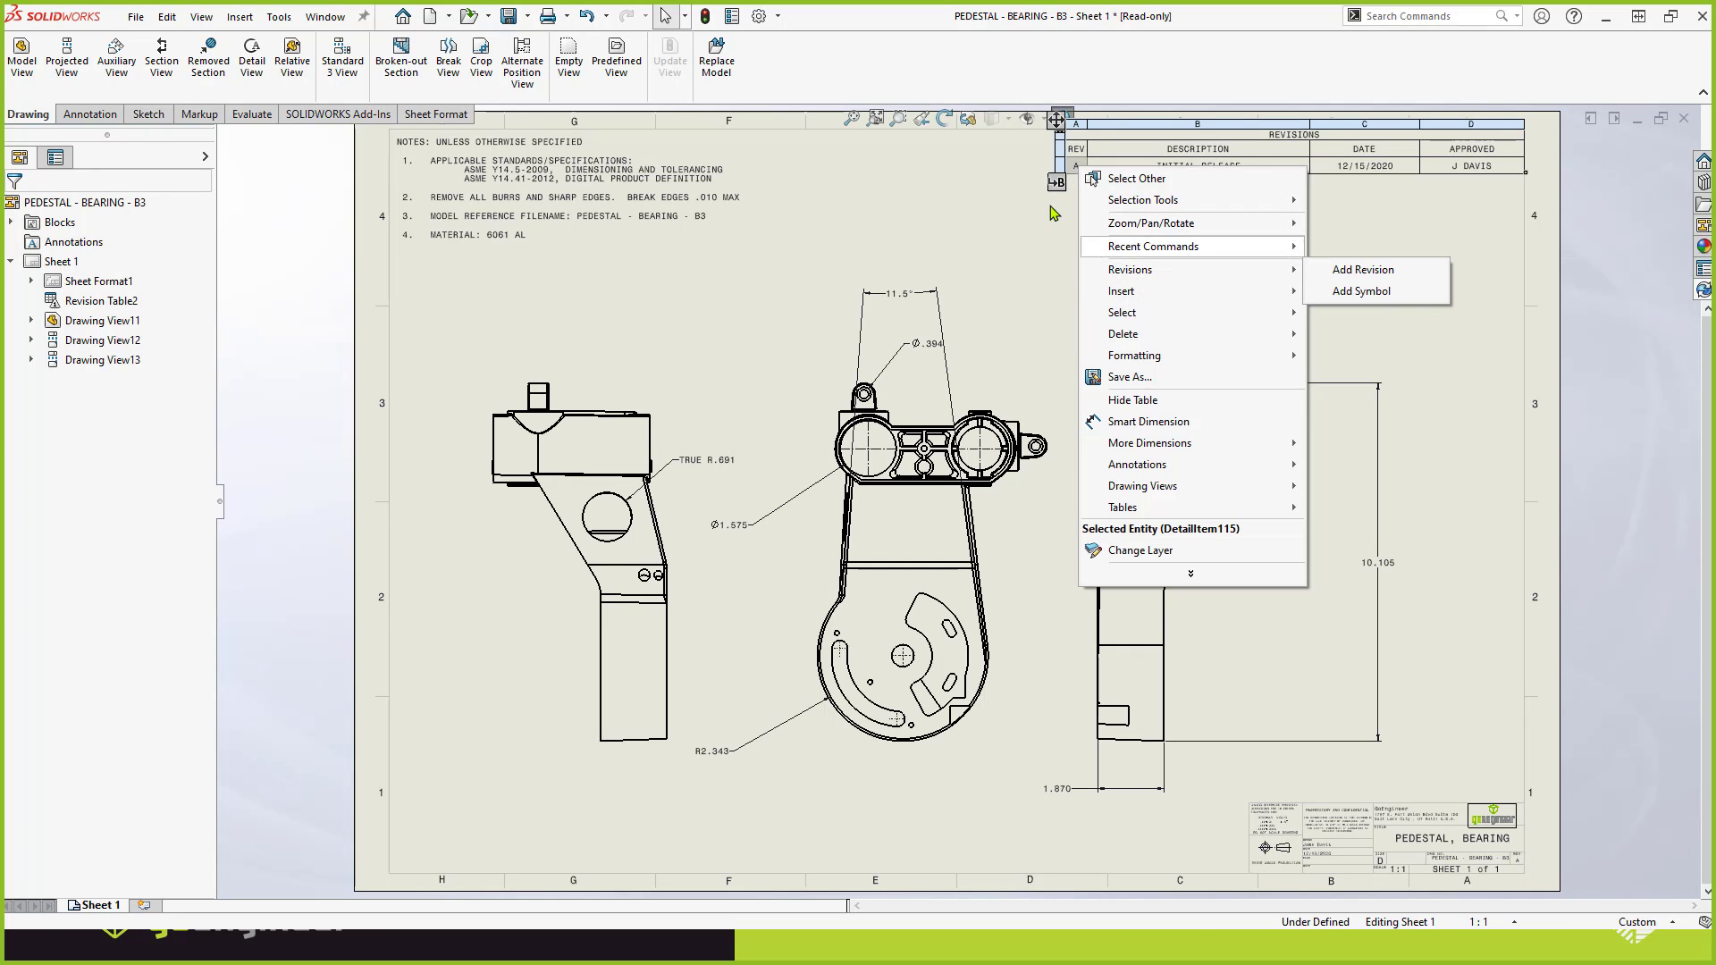
pyautogui.click(1362, 269)
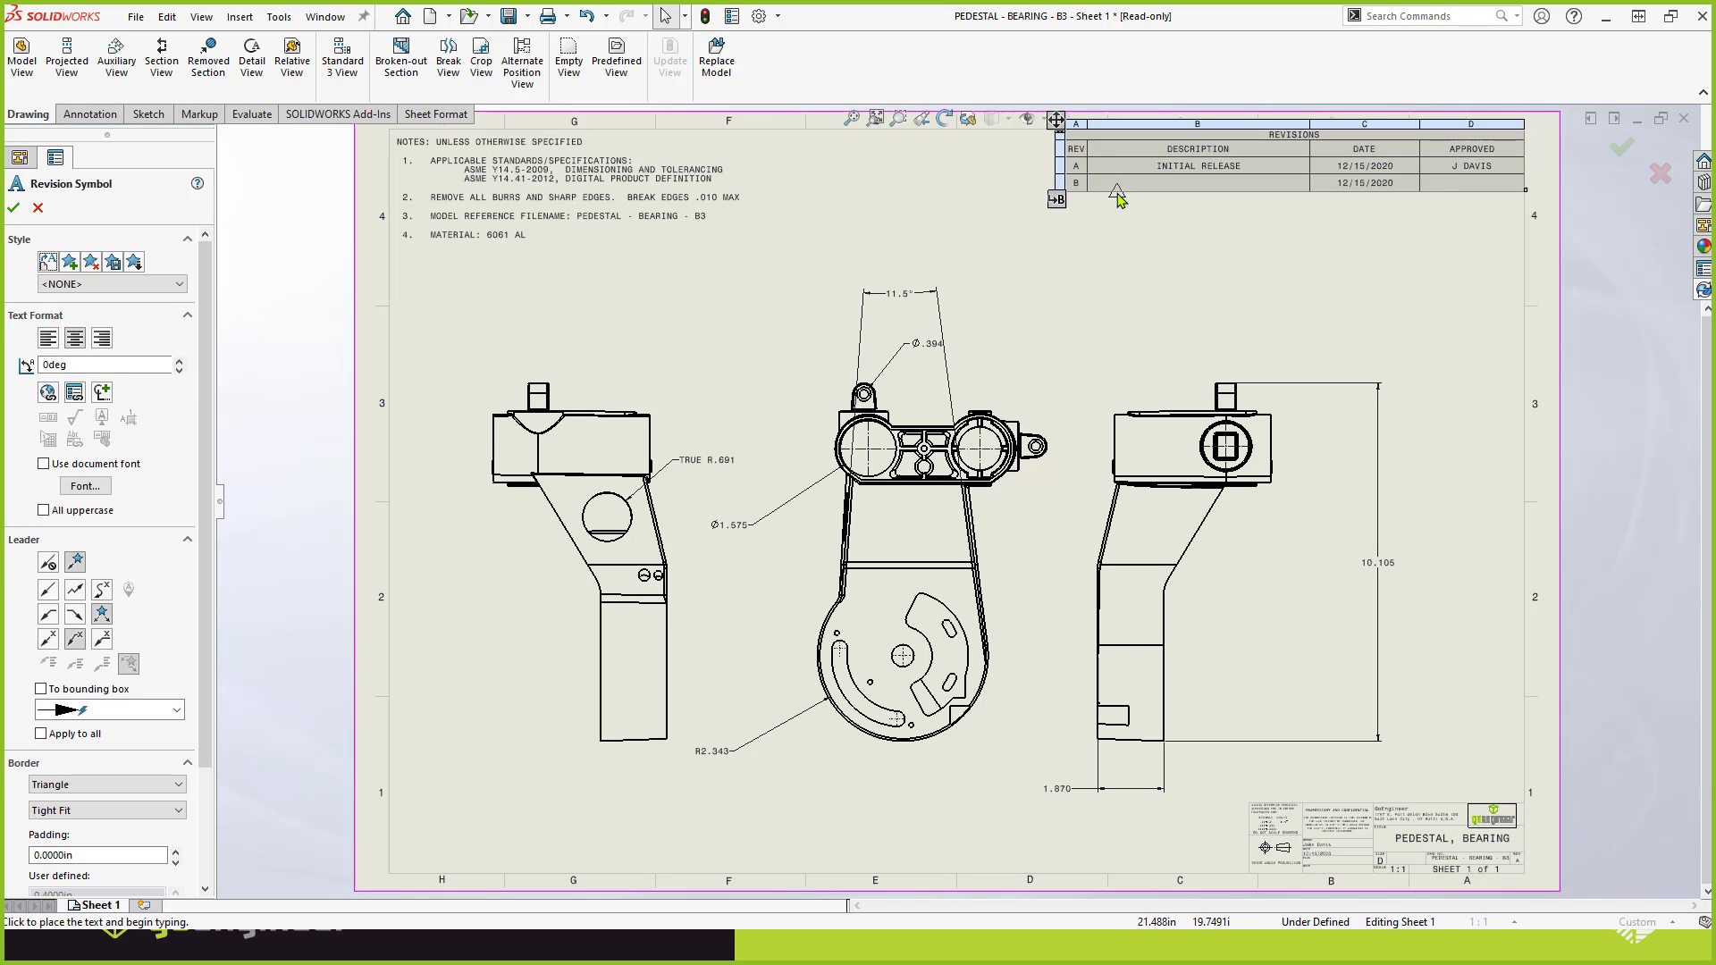
pyautogui.click(747, 462)
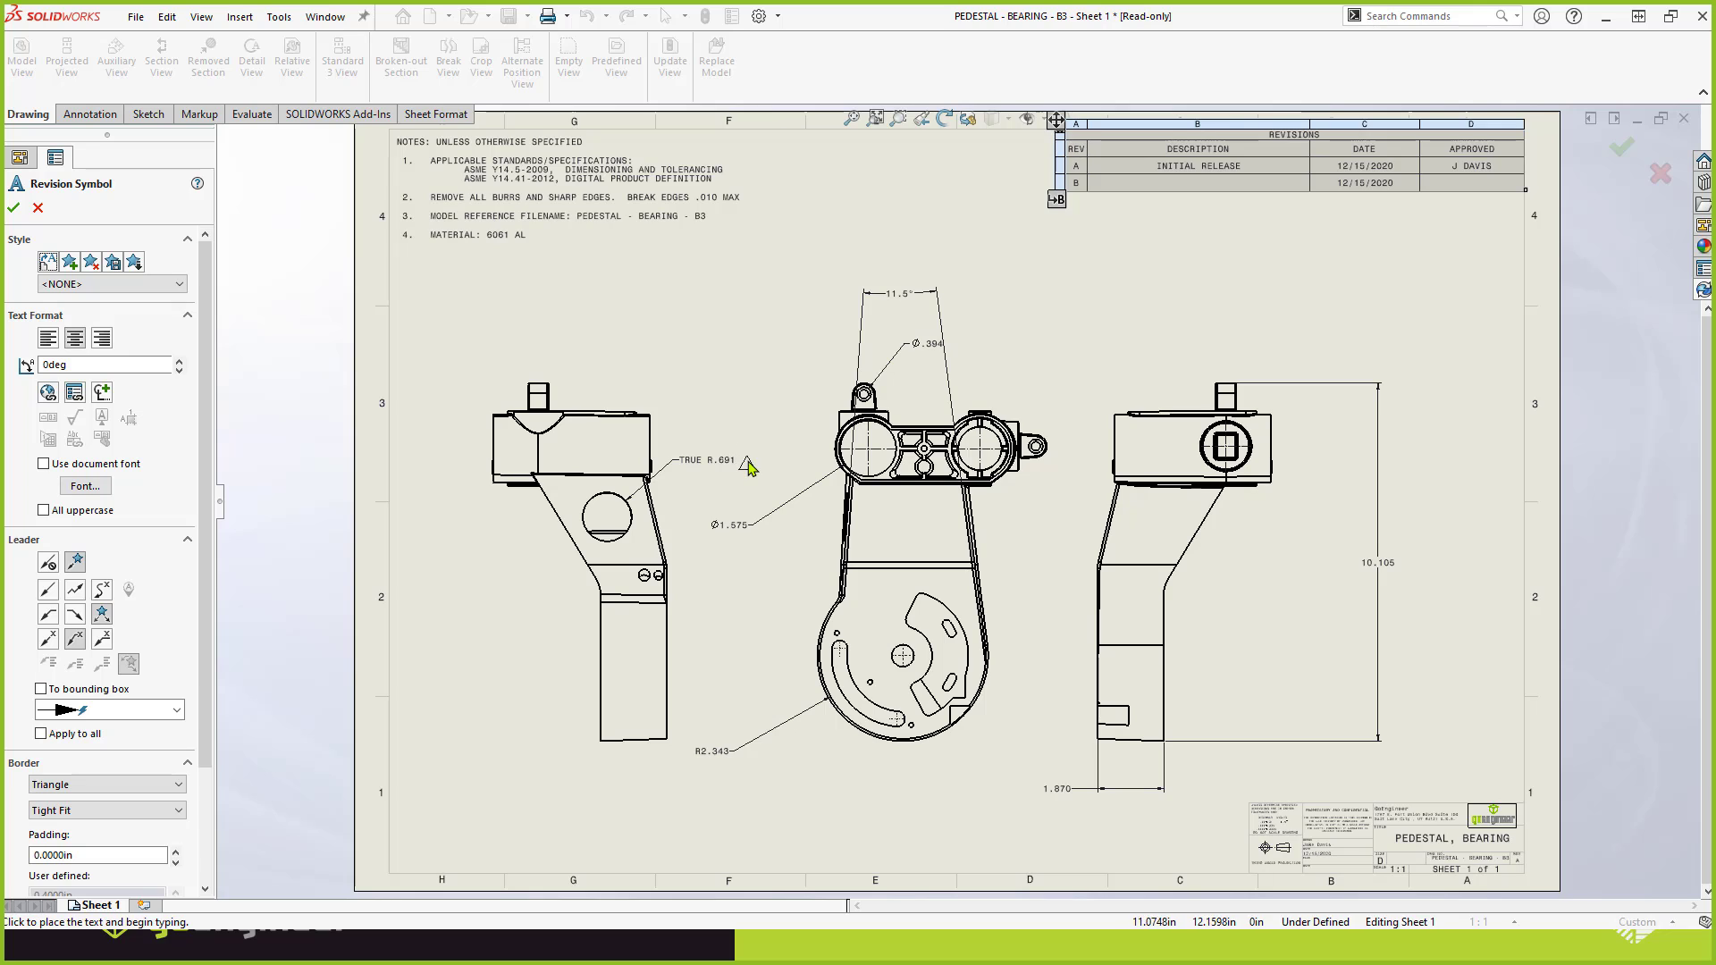
pyautogui.press('Escape')
# Fill in revision B's description as ADDED LIGHTENING HOLE and enter the approver's name.
pyautogui.click(1179, 183)
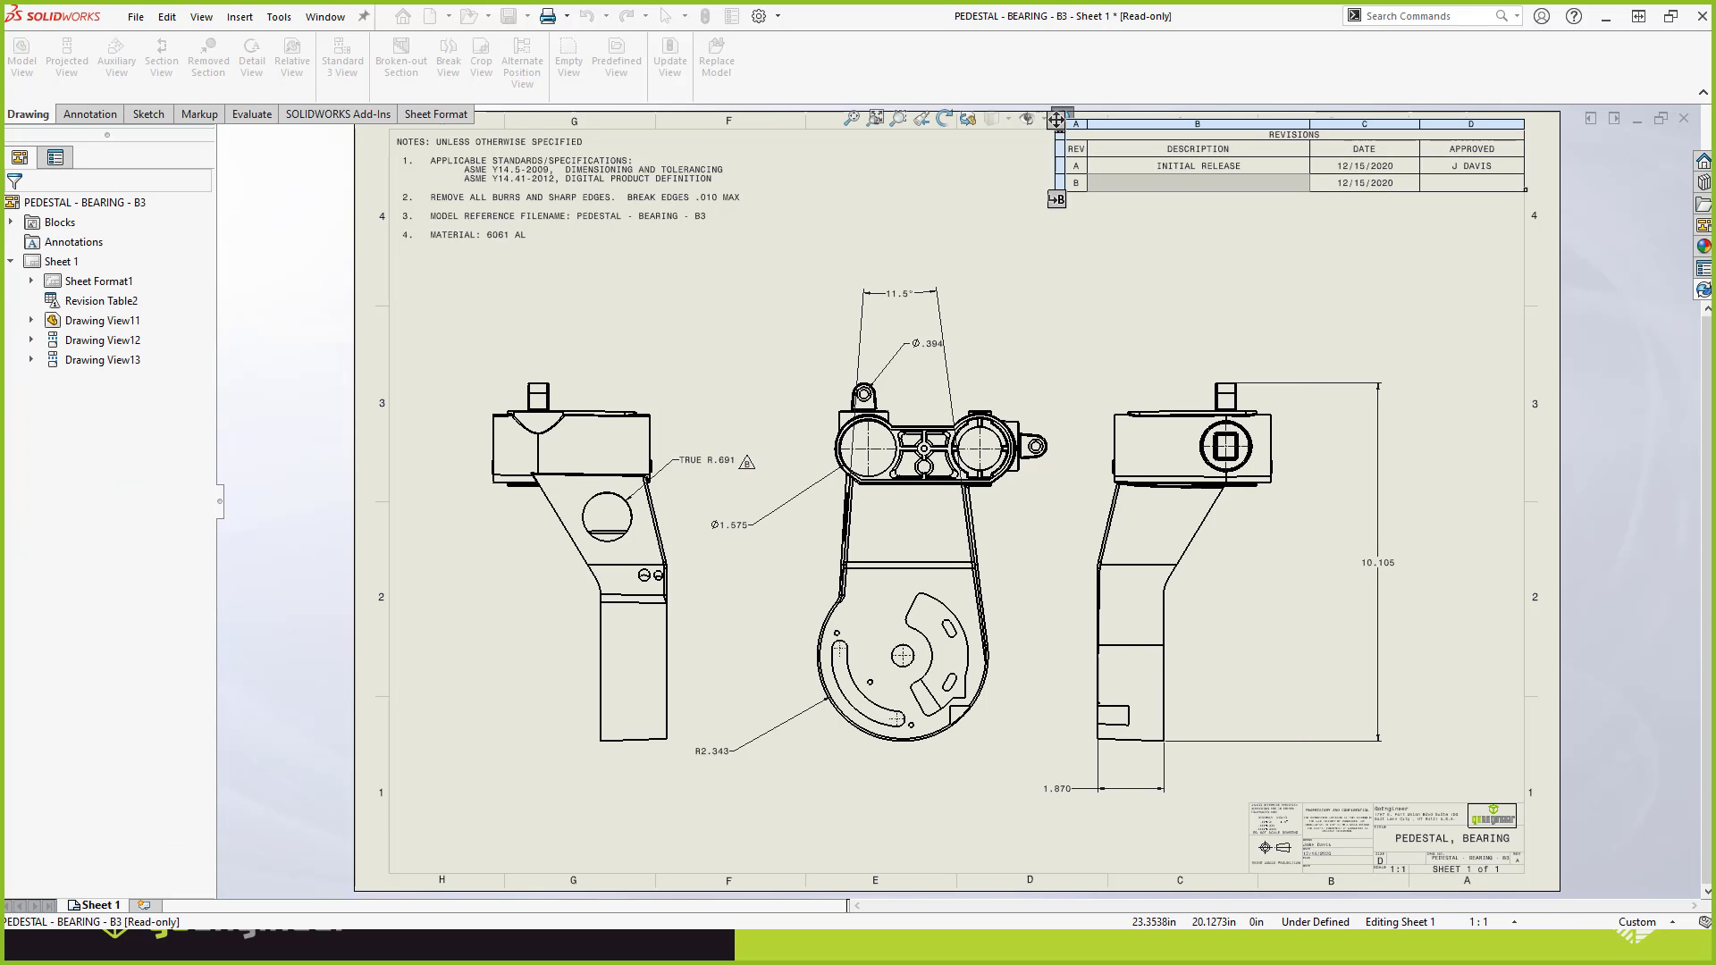
pyautogui.doubleClick(1180, 193)
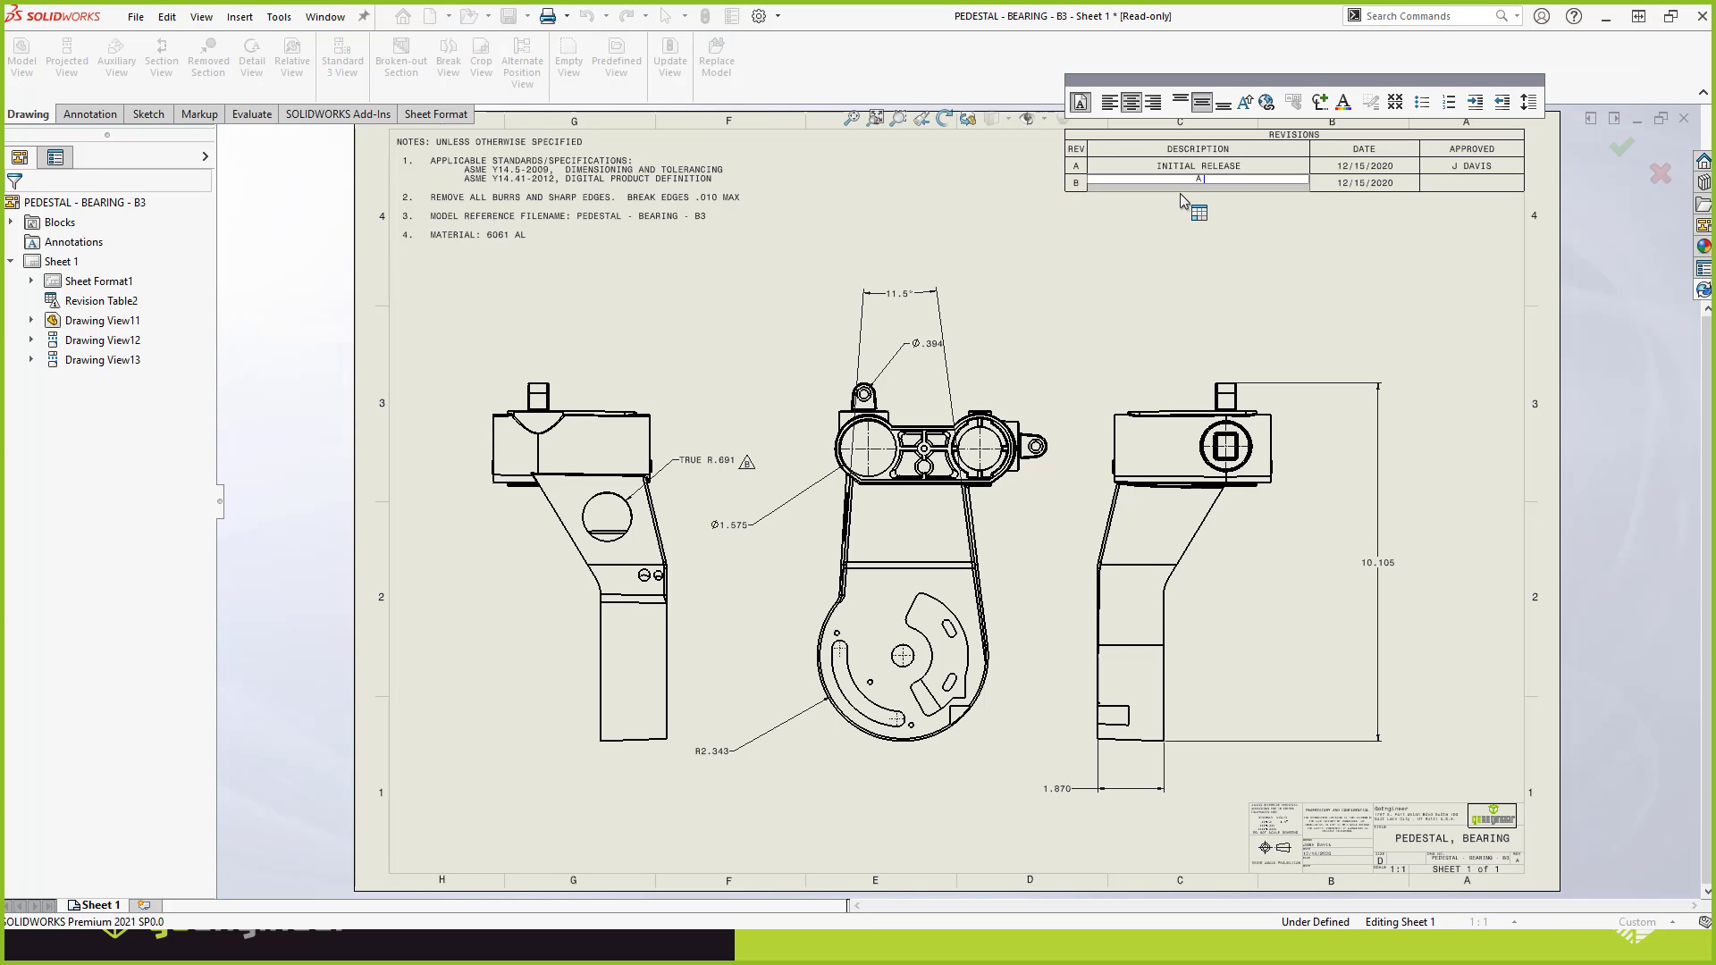
pyautogui.write('ADDED LIGHTENING HOLE')
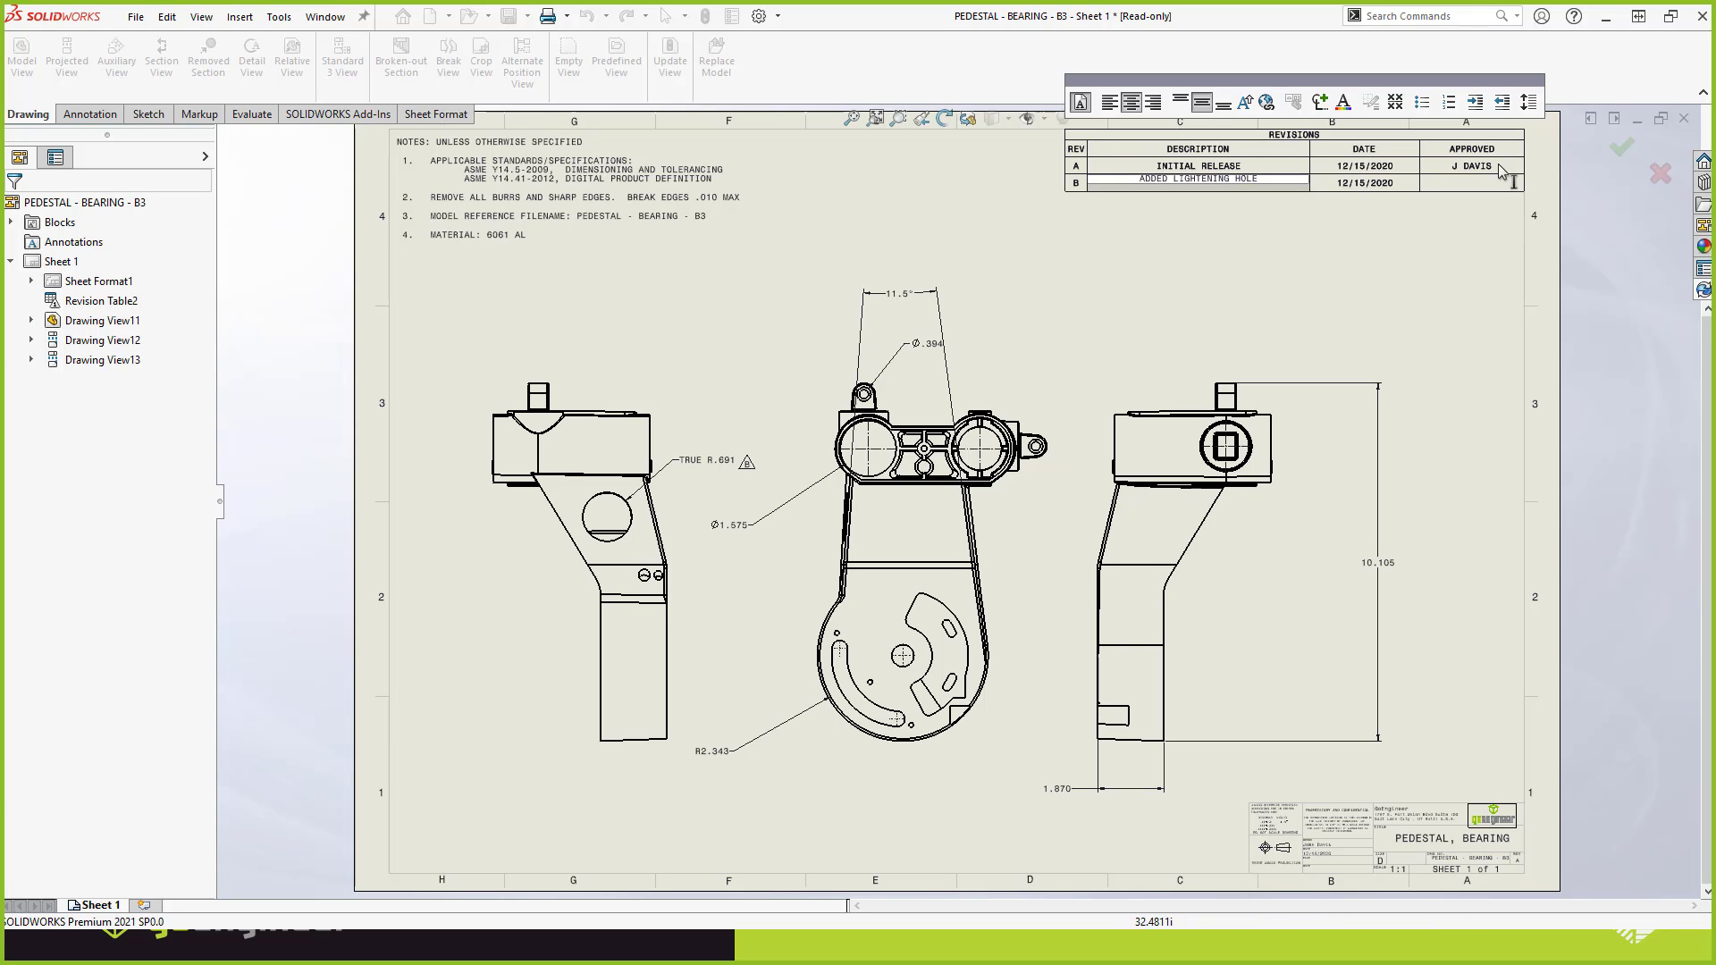
pyautogui.click(1476, 188)
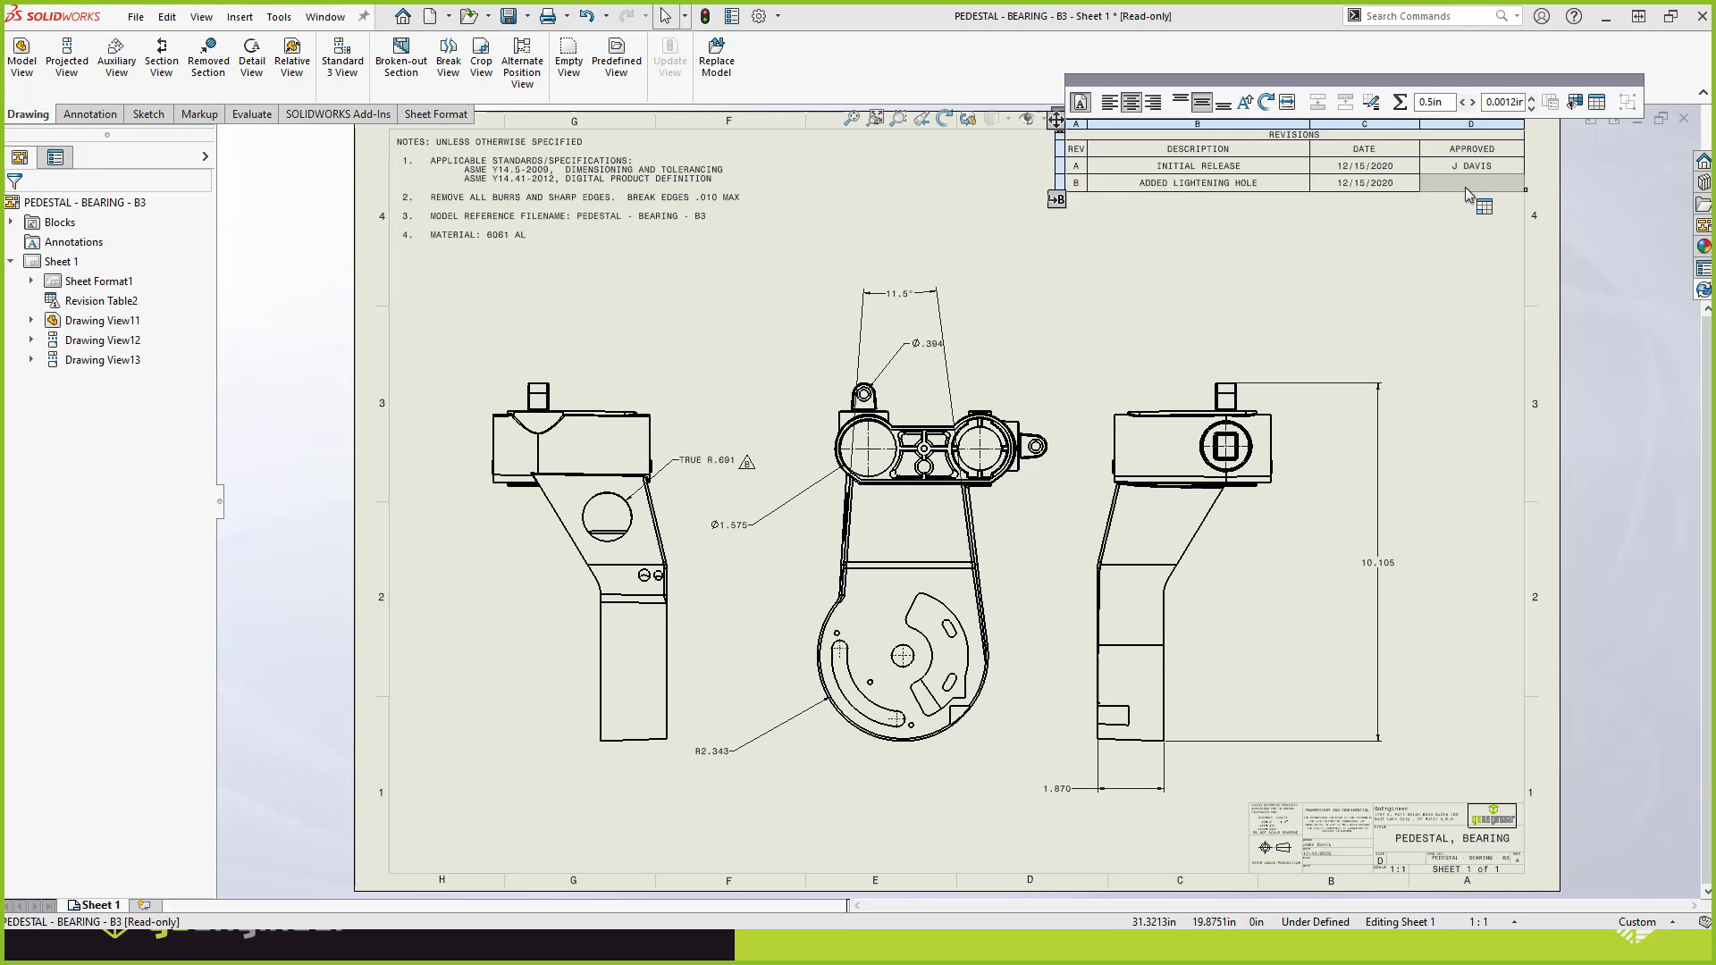
pyautogui.doubleClick(1466, 187)
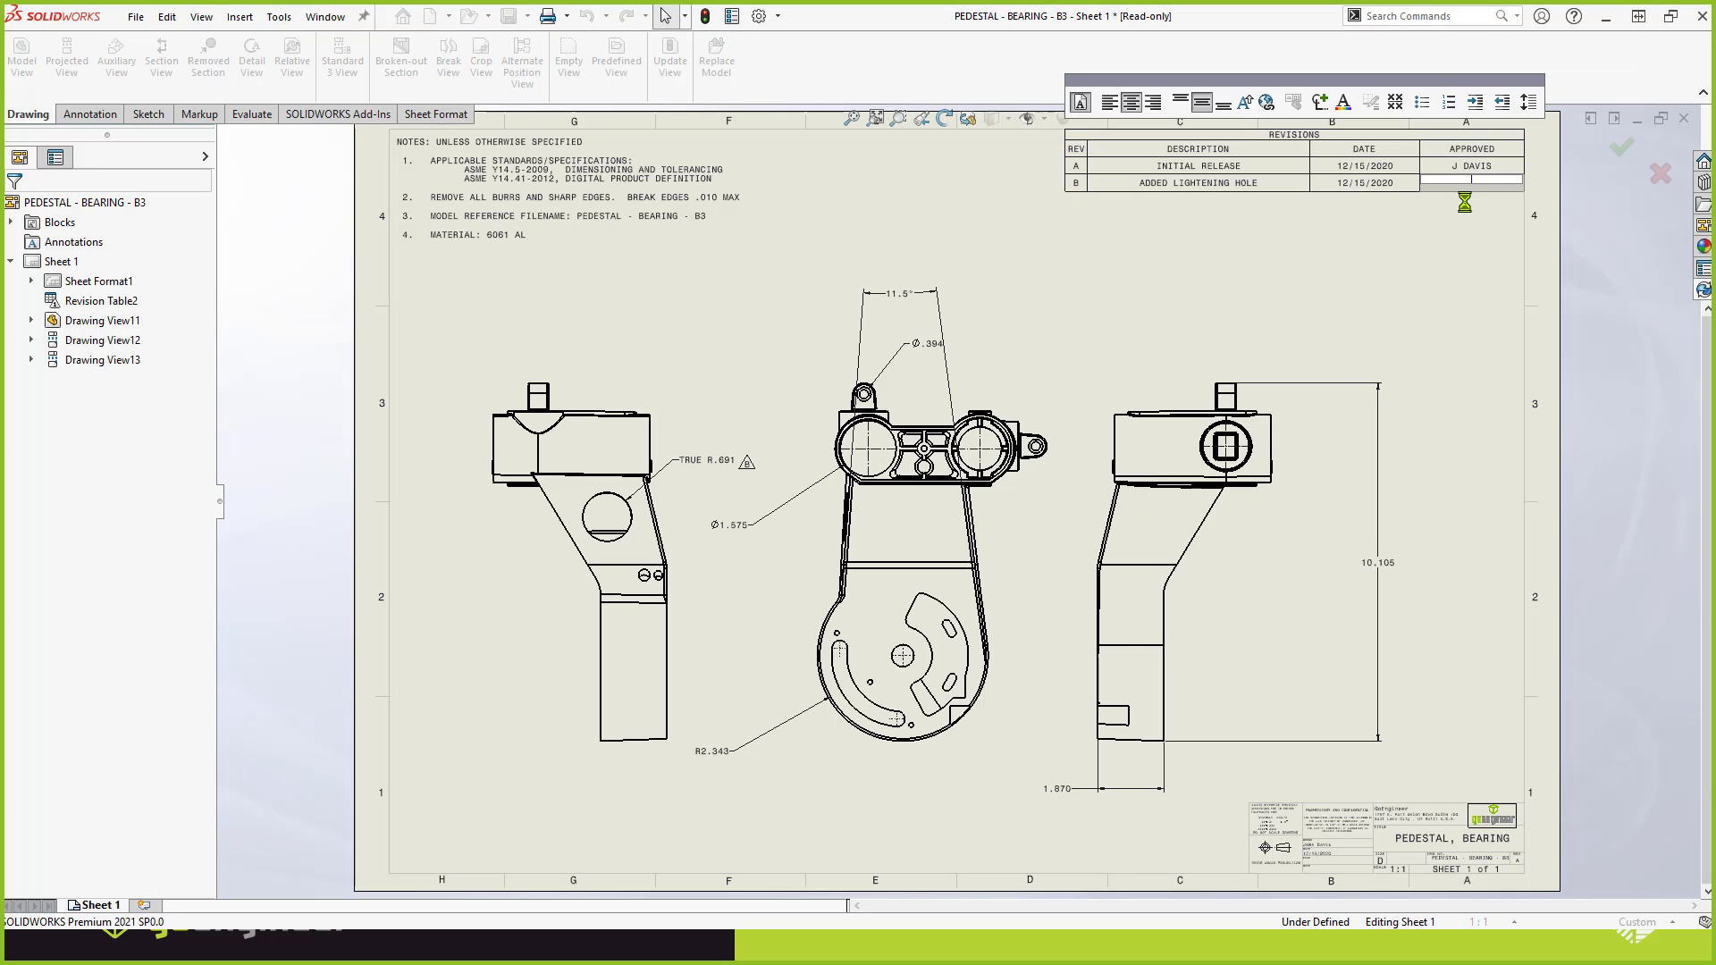
pyautogui.write('JDAVIS')
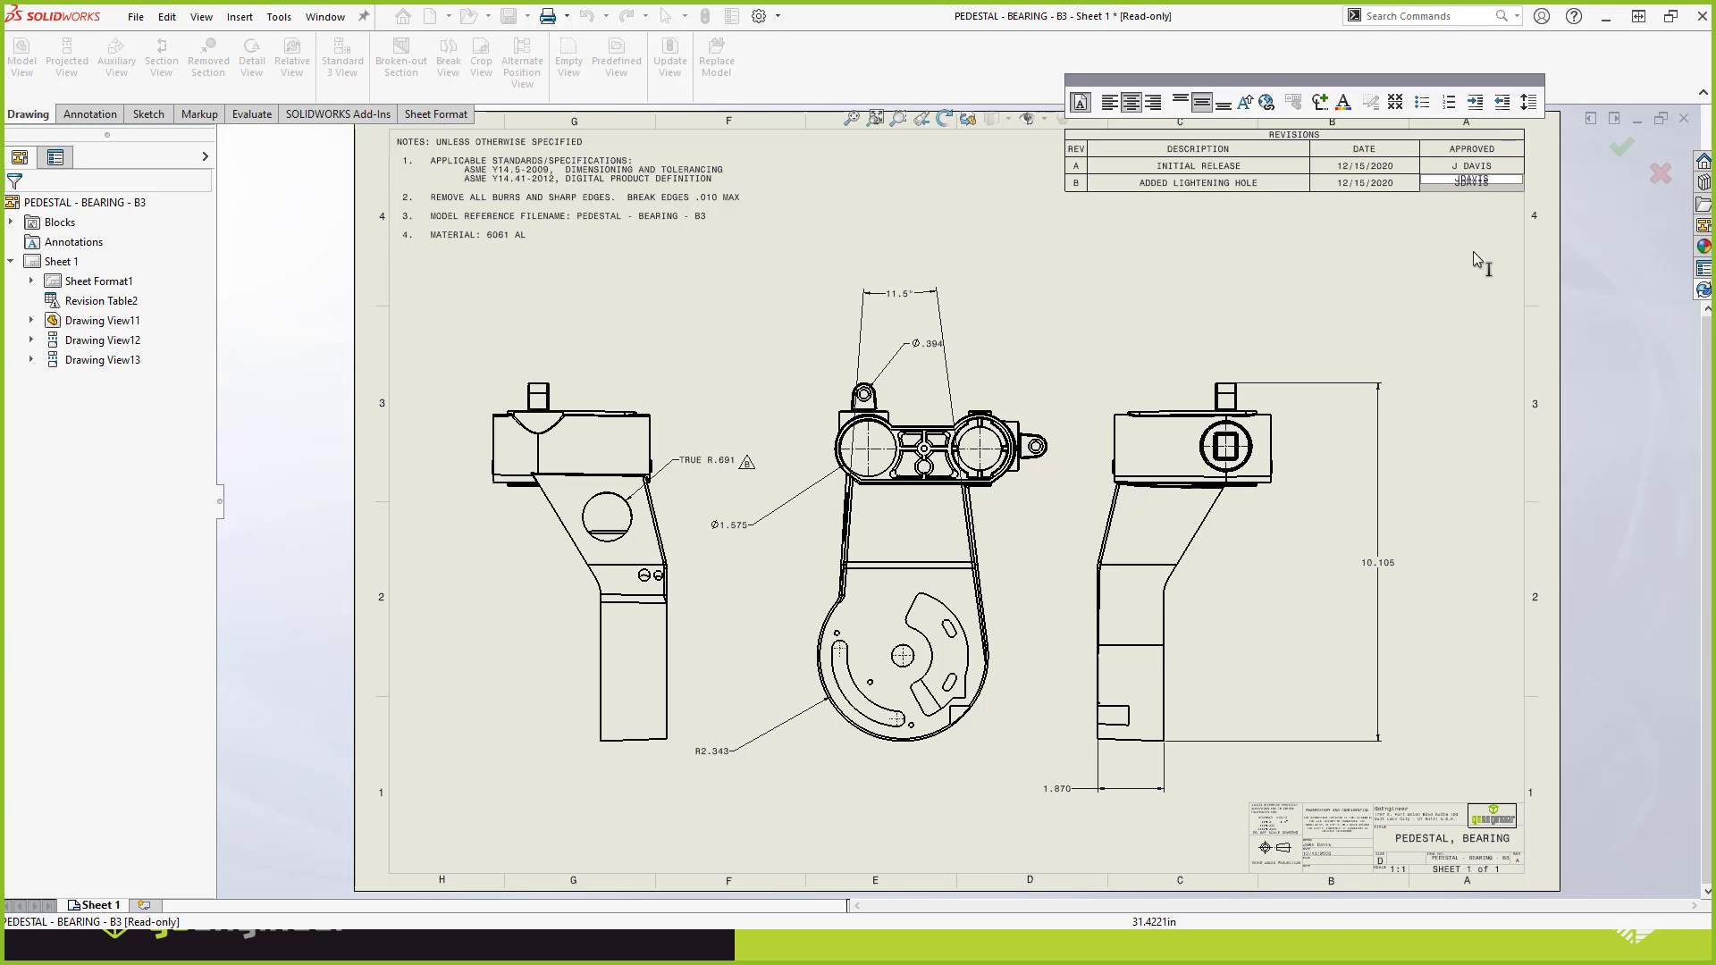
pyautogui.press('Return')
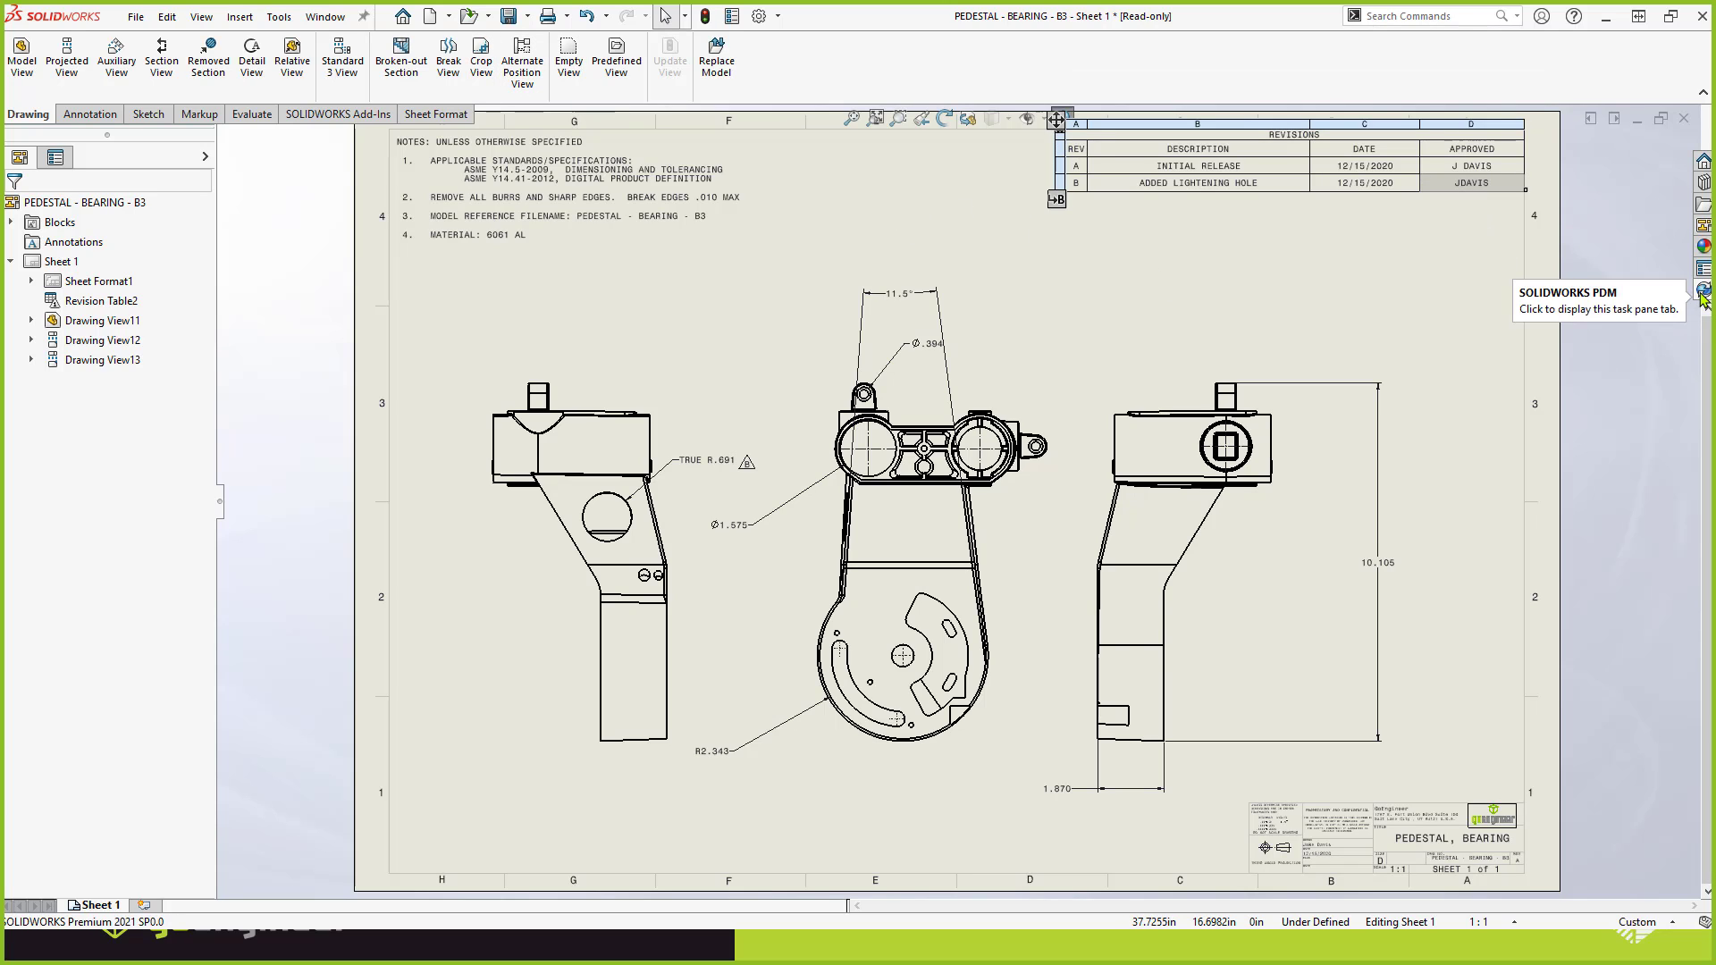
pyautogui.click(509, 16)
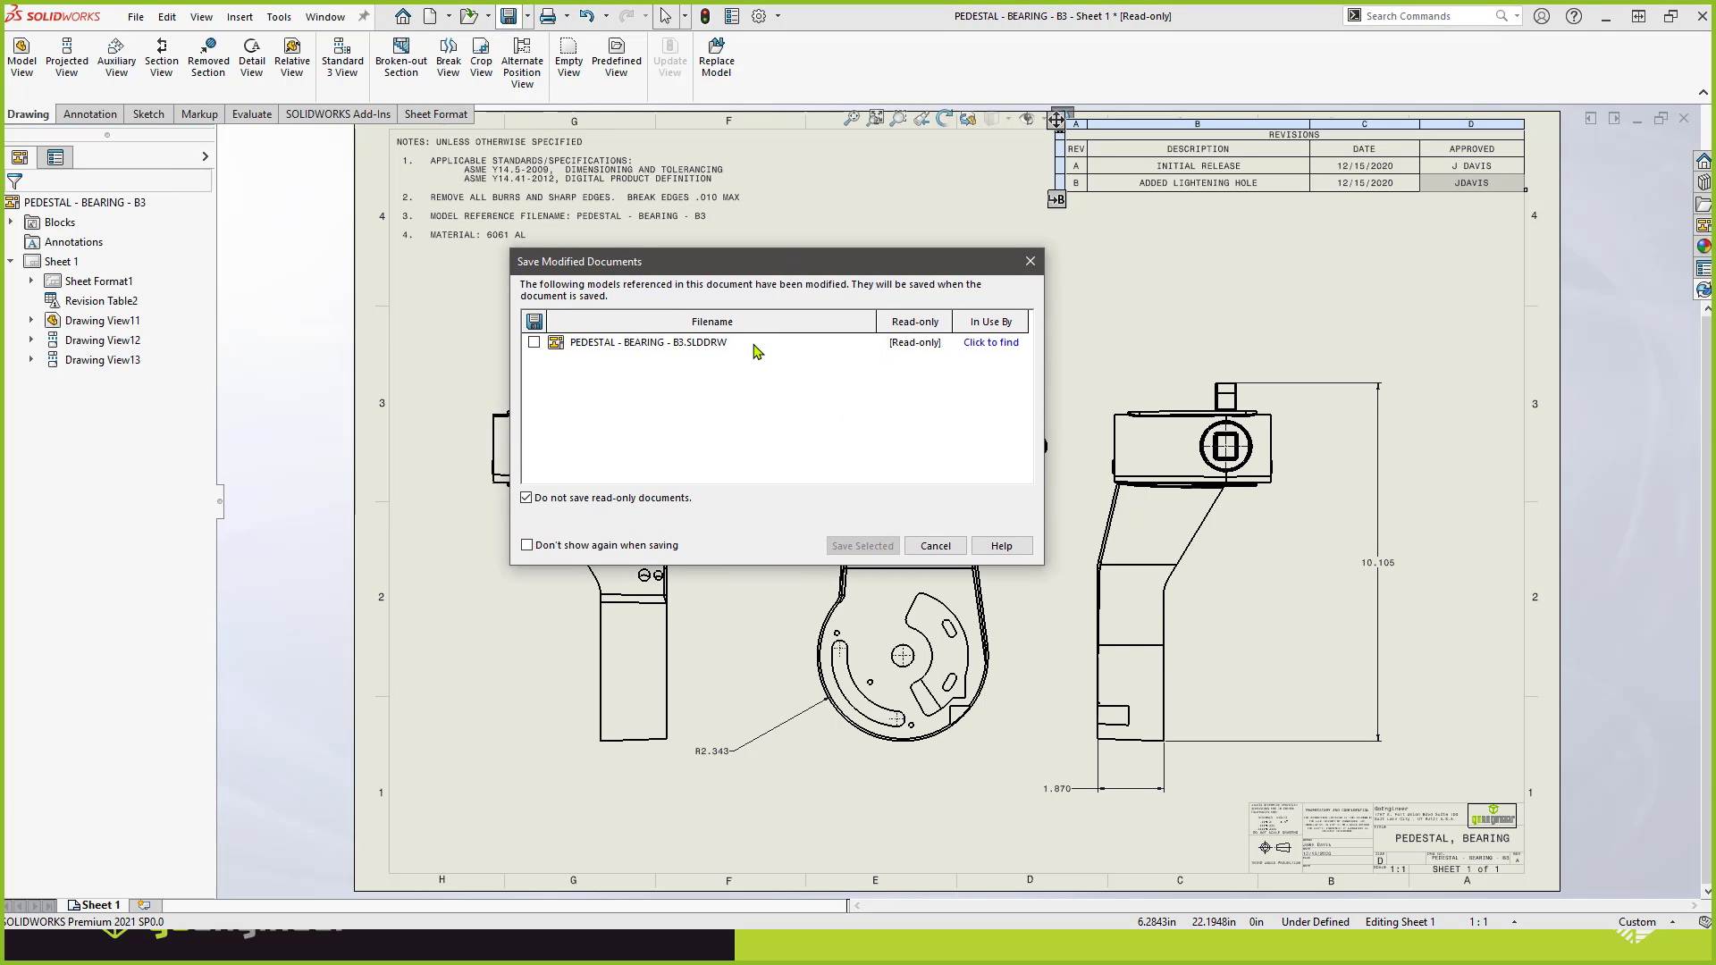
pyautogui.click(958, 551)
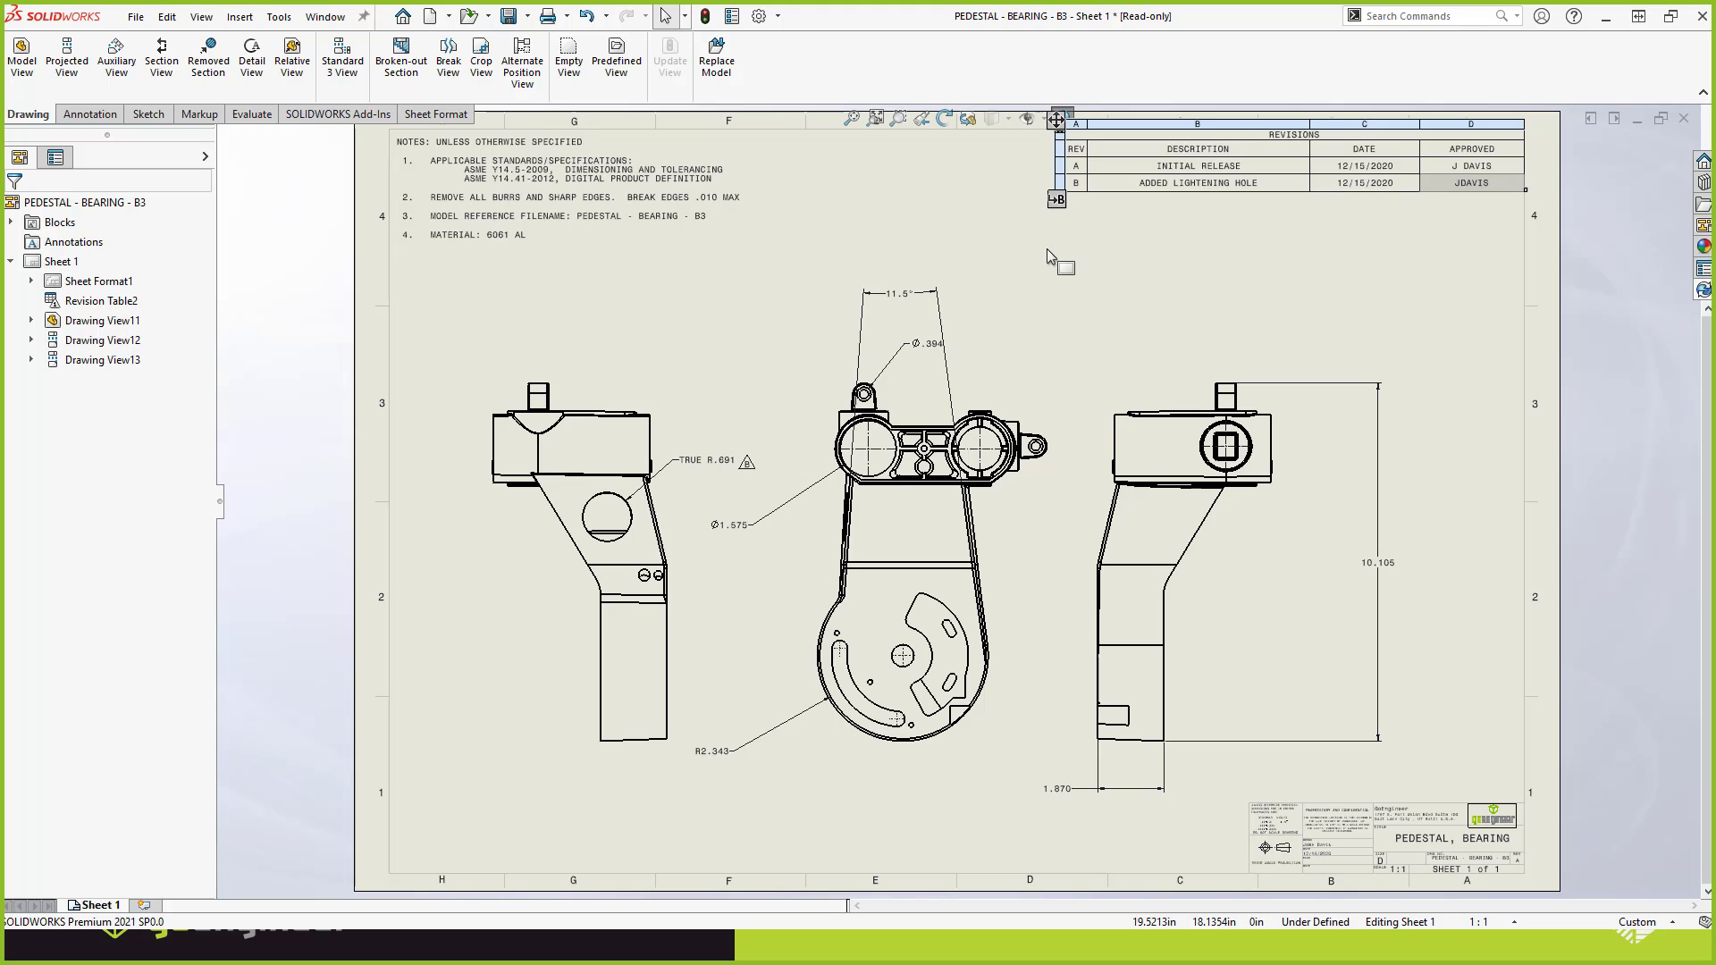
pyautogui.click(1047, 250)
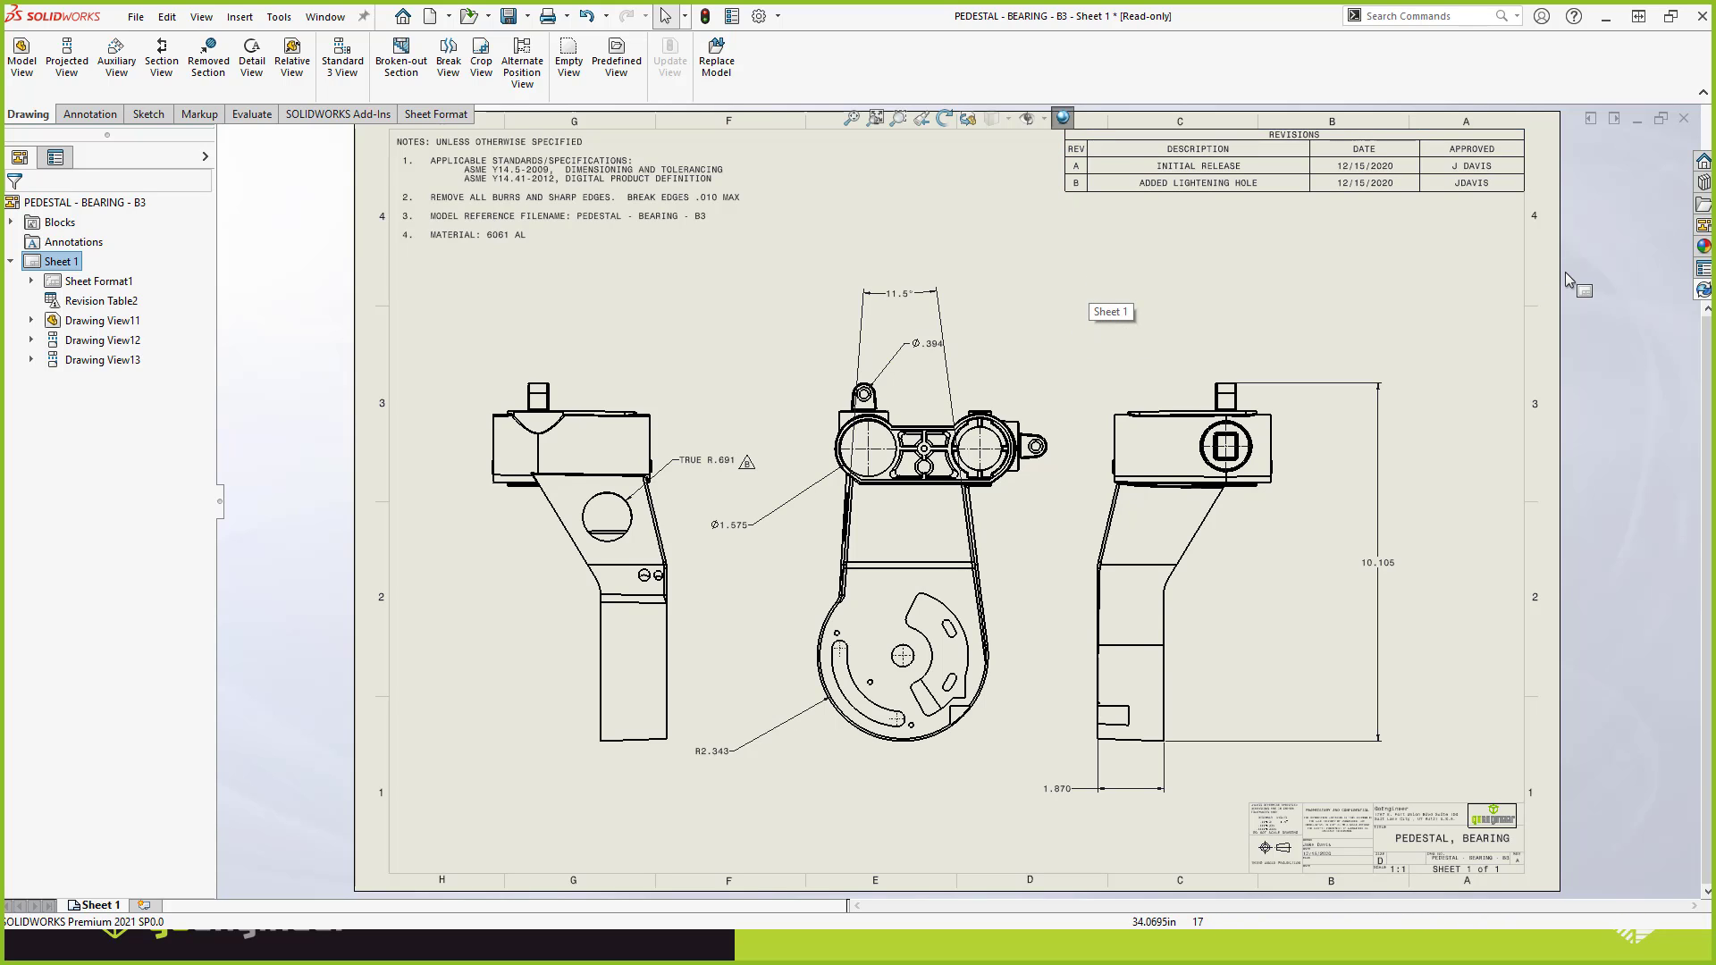
# Check out the PEDESTAL - BEARING - B3 drawing together with its referenced part from the vault.
pyautogui.click(1703, 289)
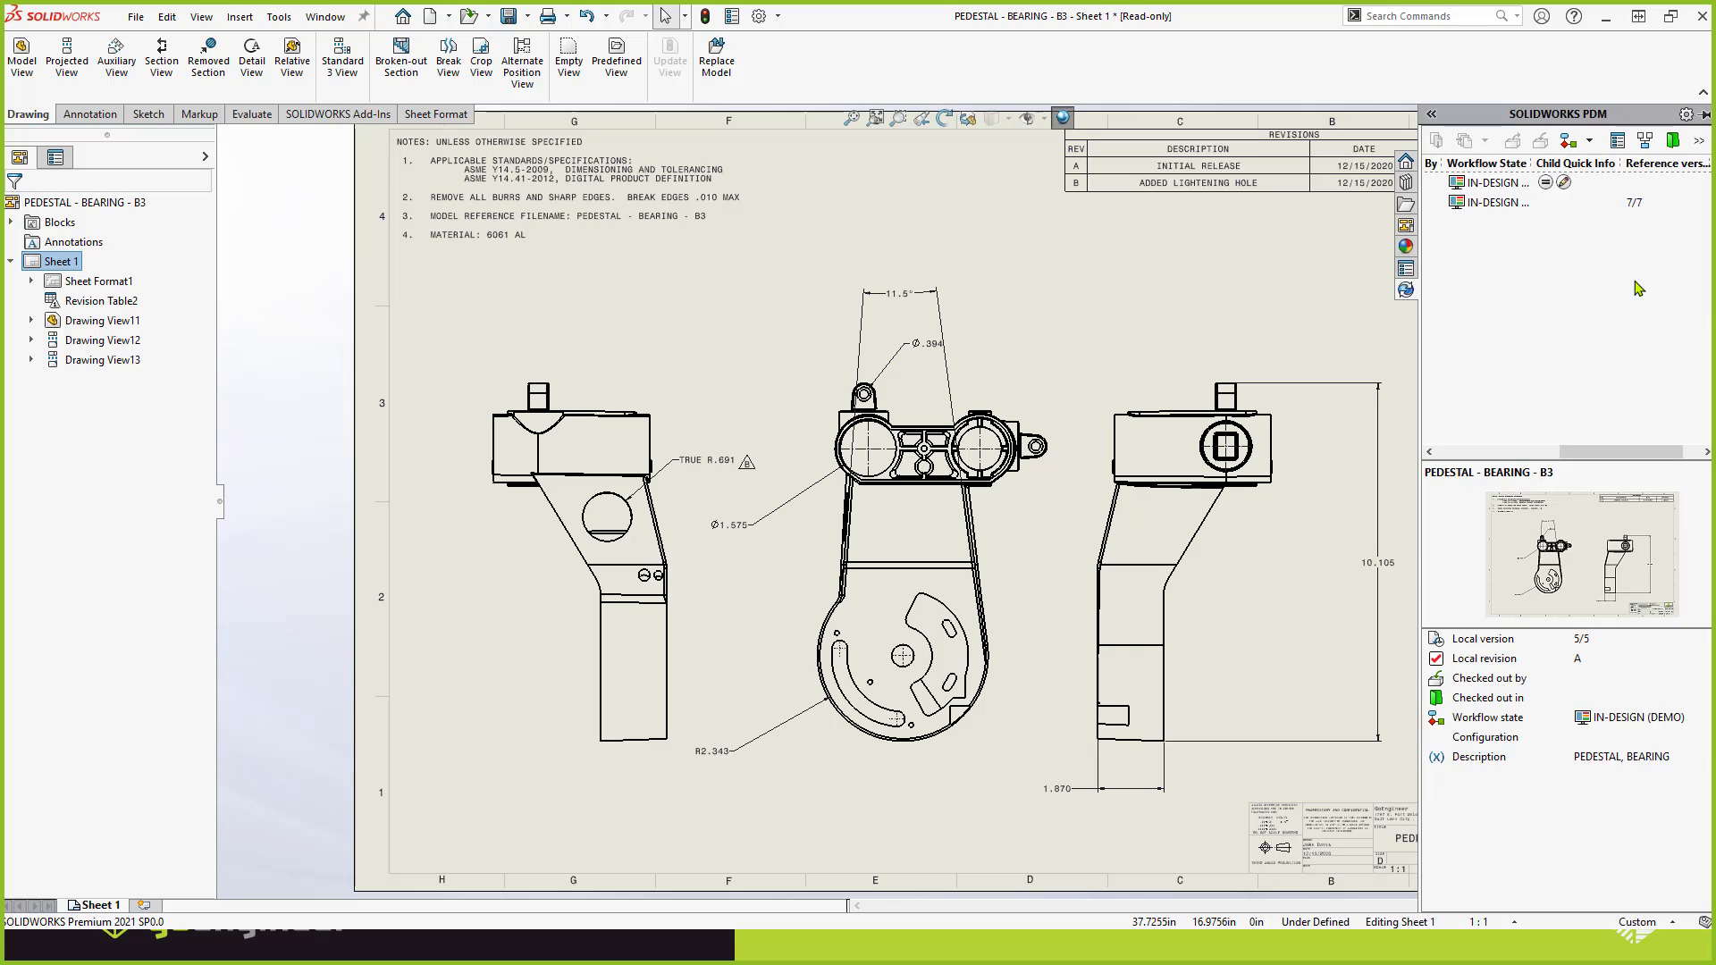
pyautogui.click(1507, 186)
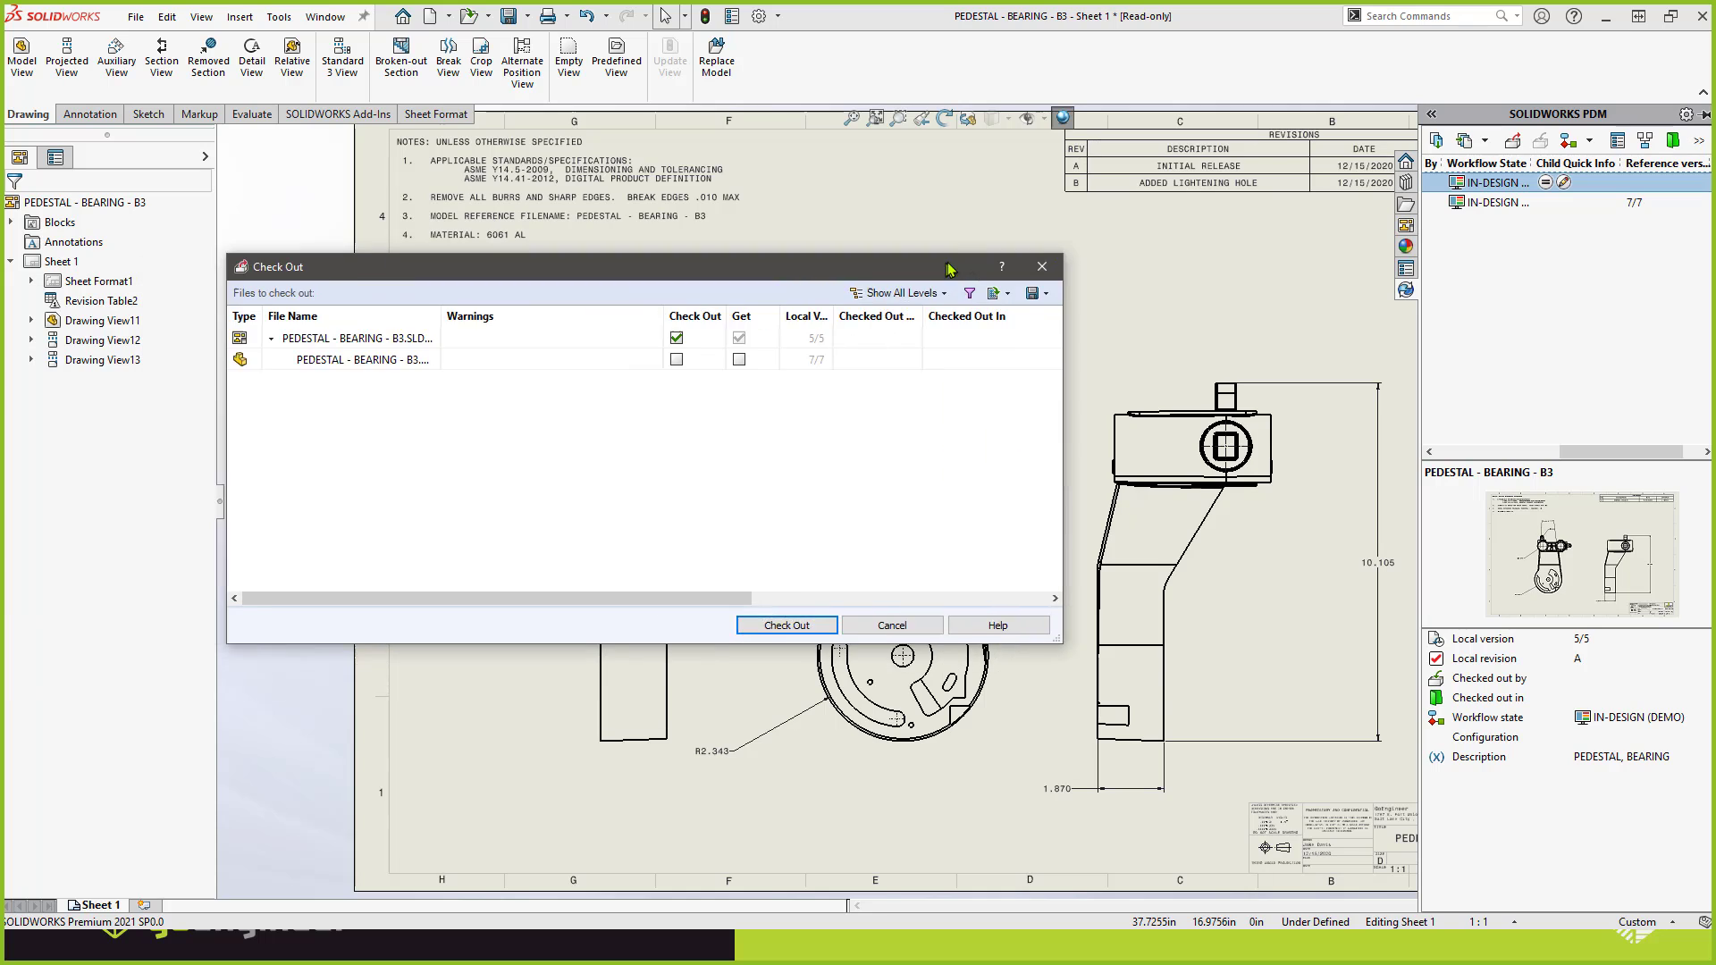
pyautogui.moveTo(949, 269); pyautogui.dragTo(1178, 287)
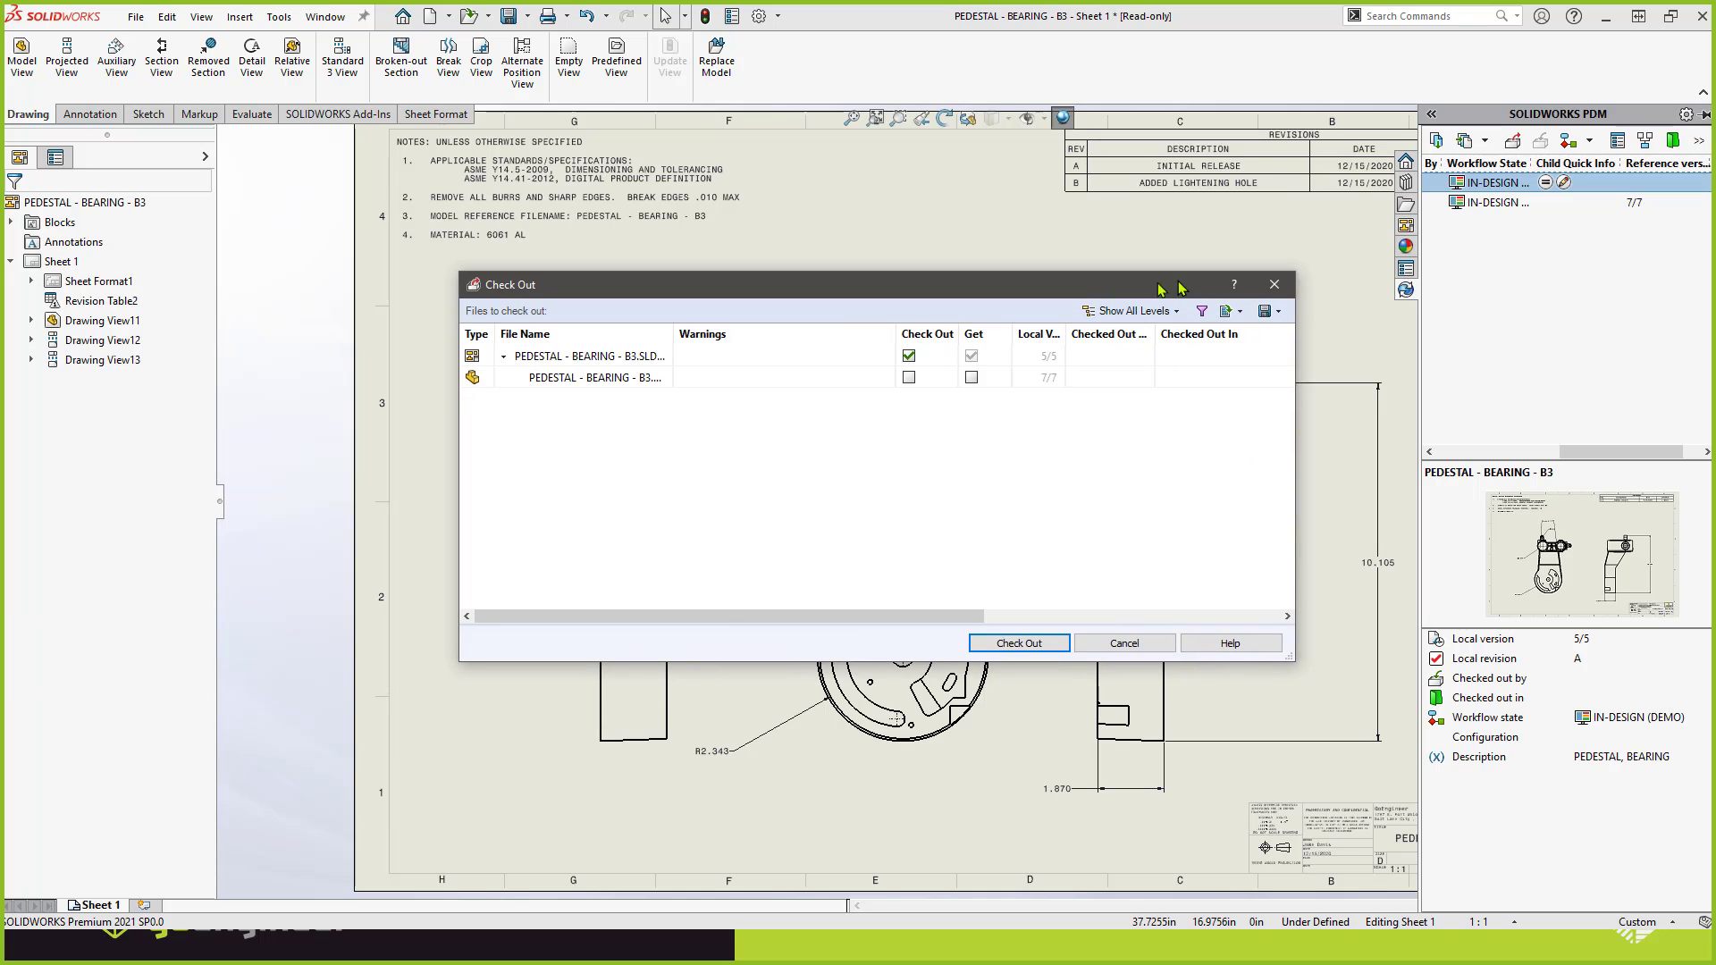
pyautogui.click(907, 378)
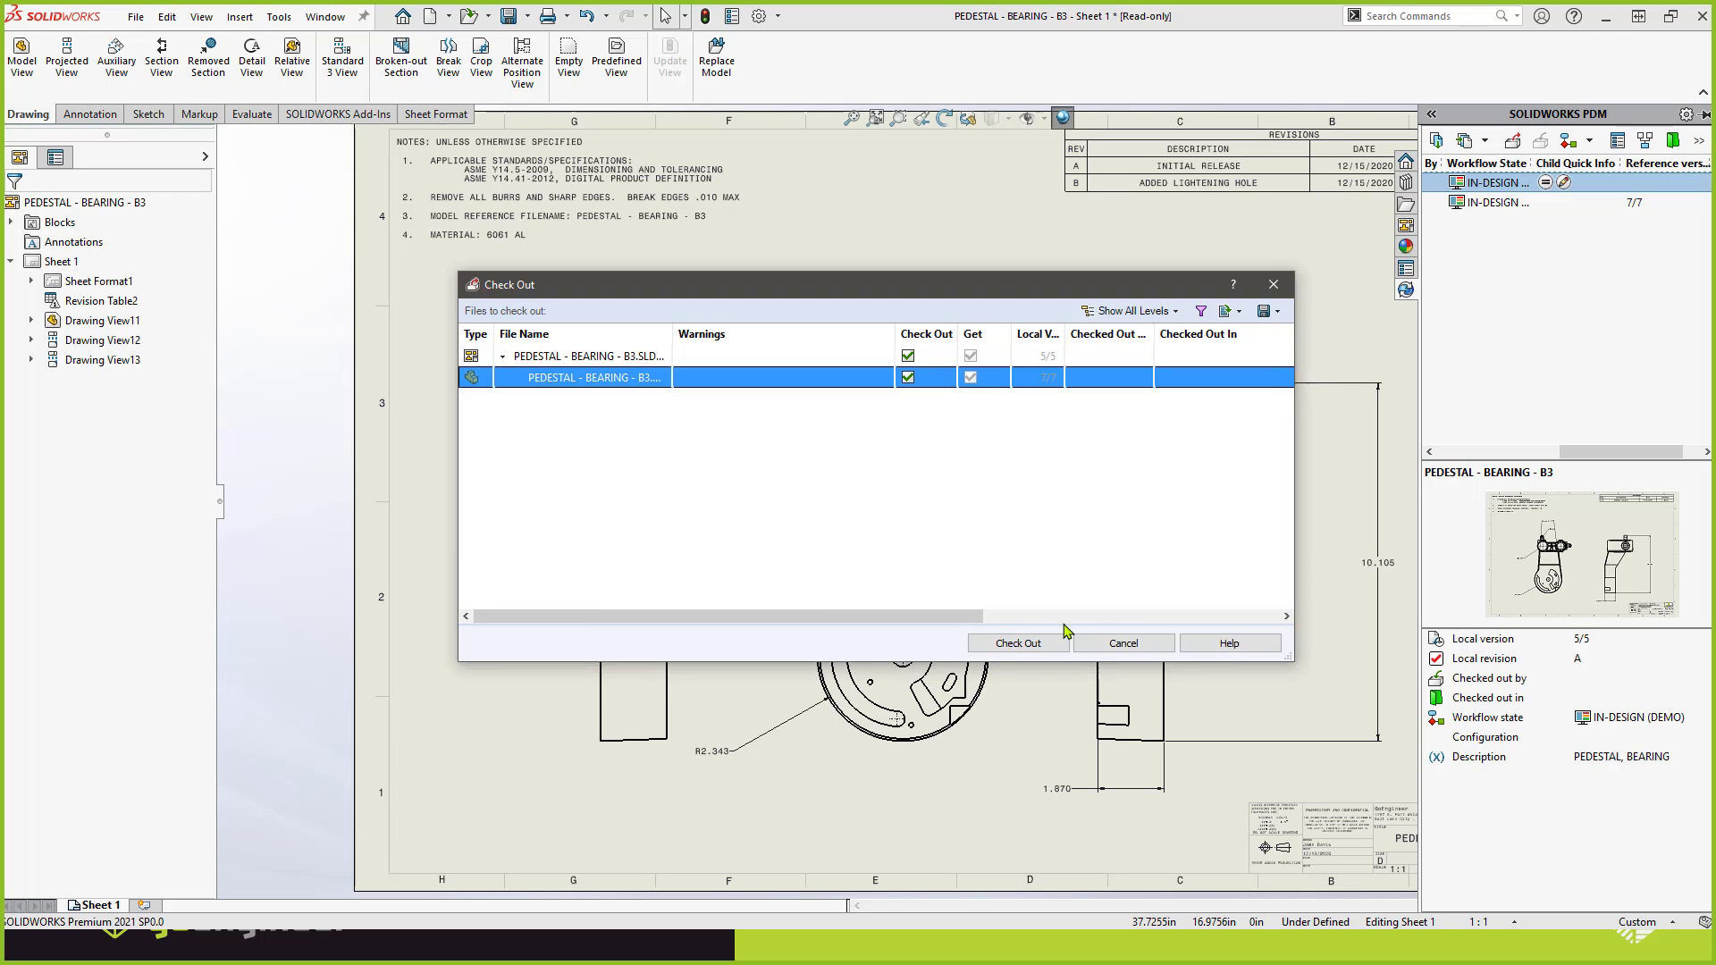
pyautogui.click(1018, 644)
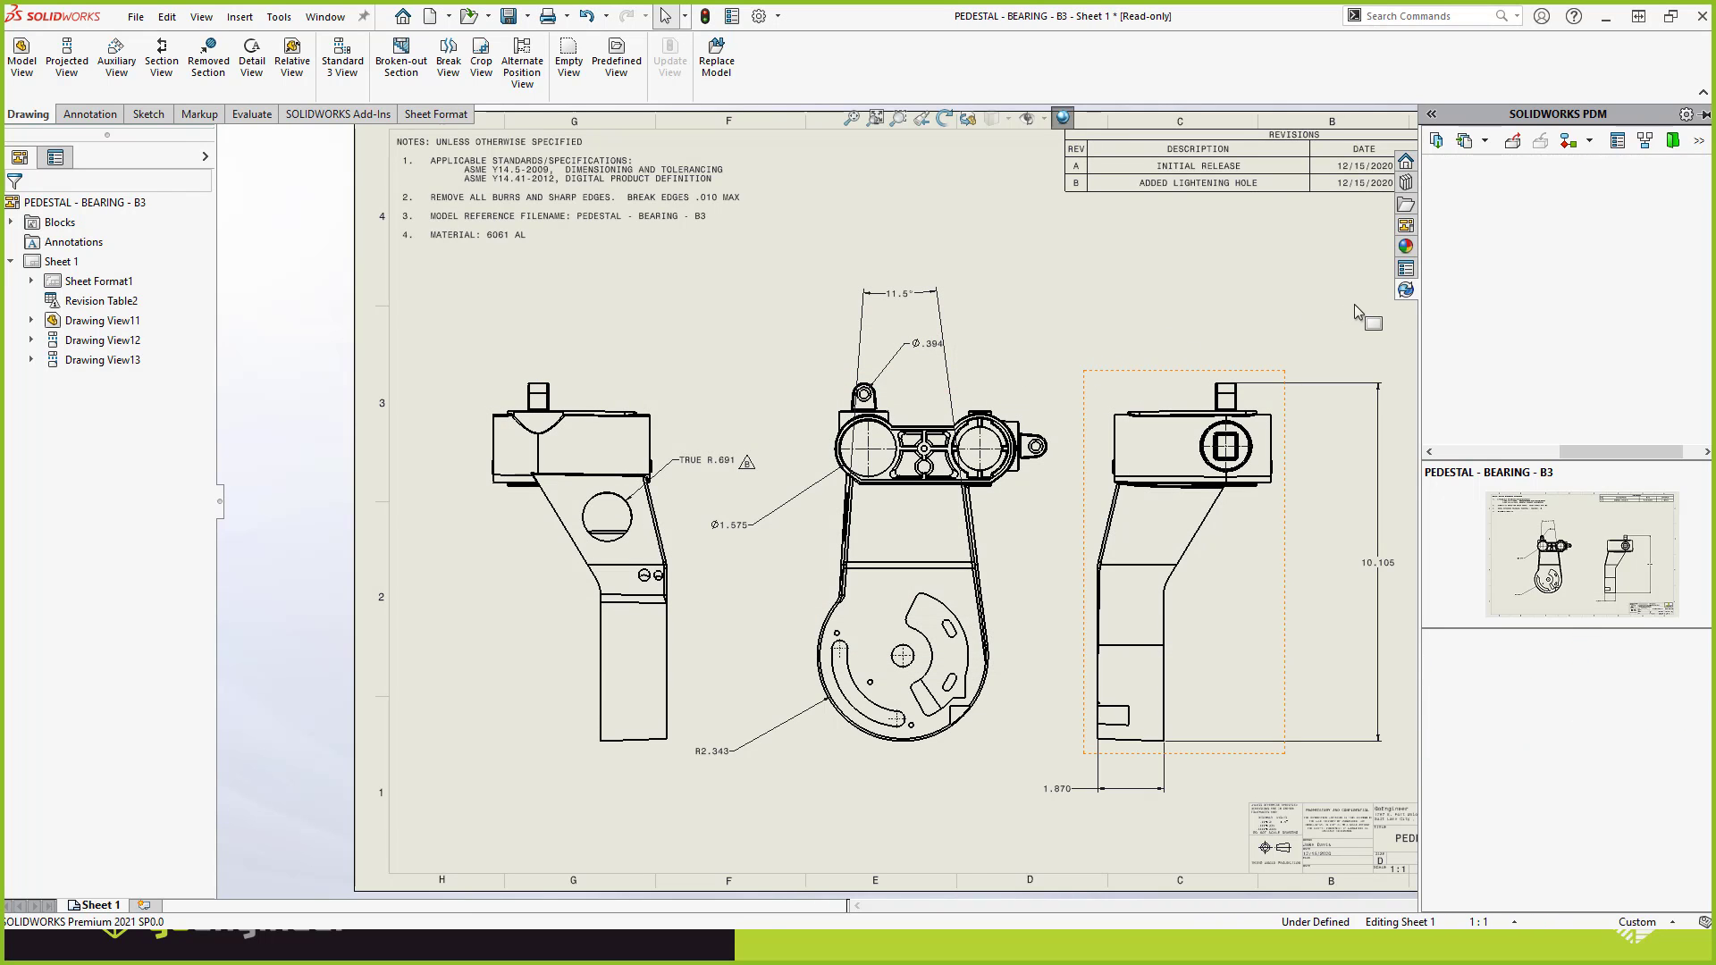
pyautogui.click(1539, 451)
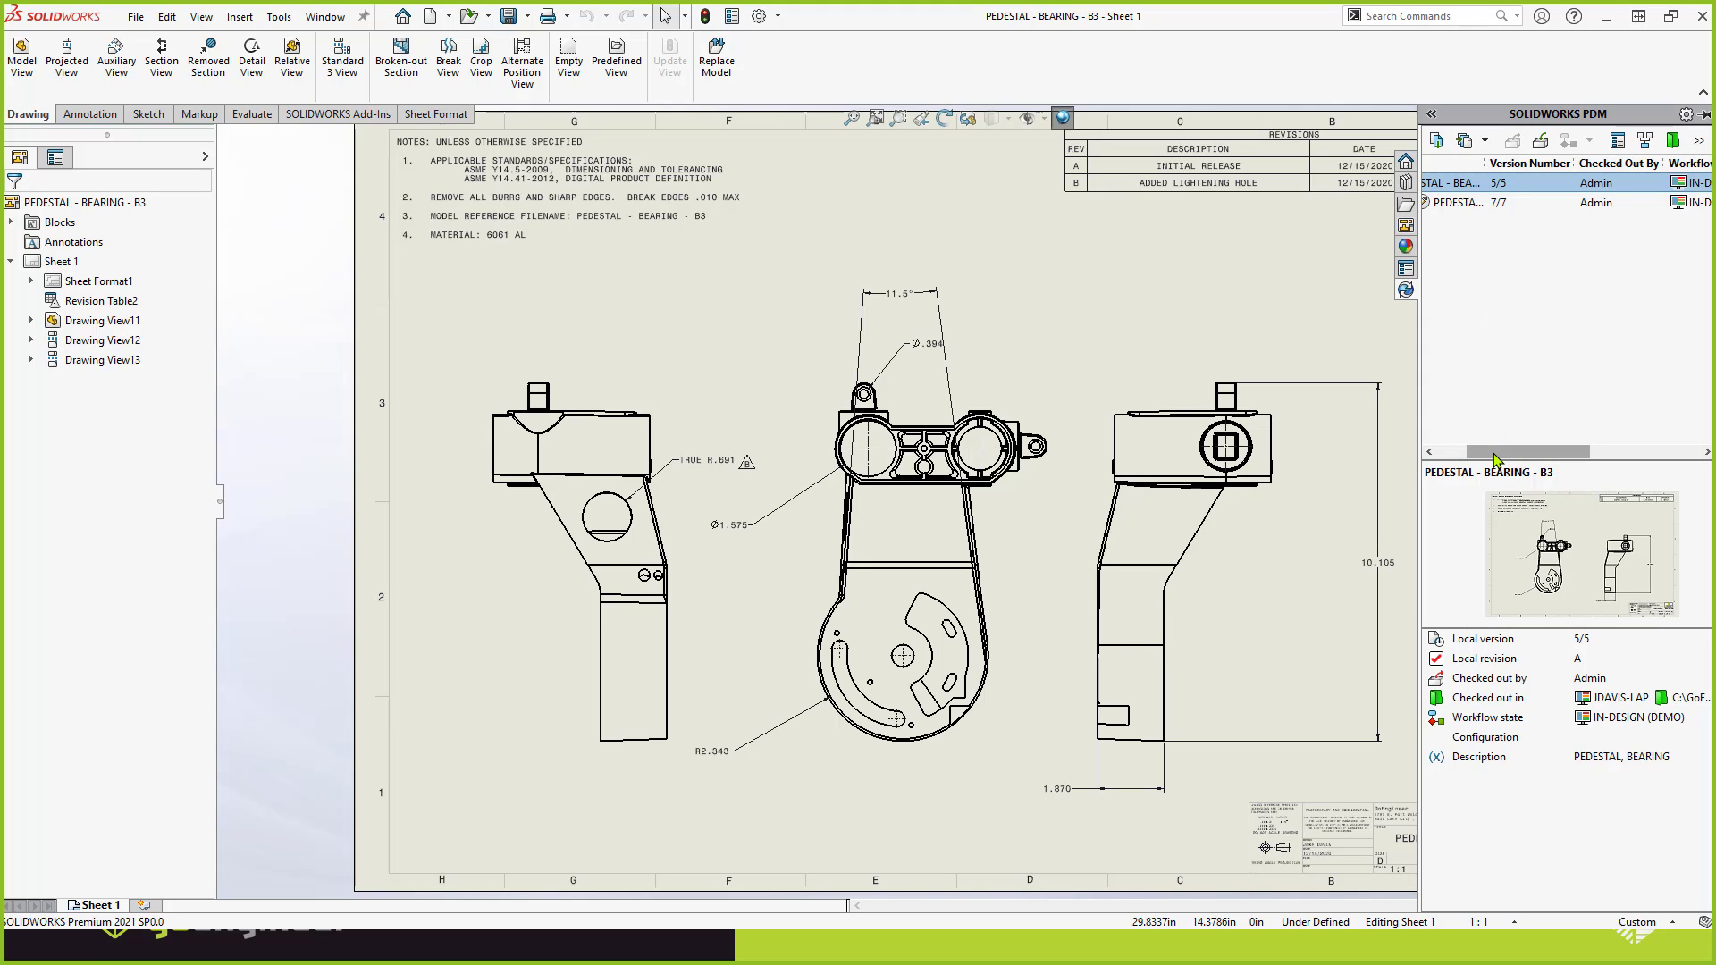
# Check in the drawing and its part with the comment ADDED HOLE.
pyautogui.click(1545, 143)
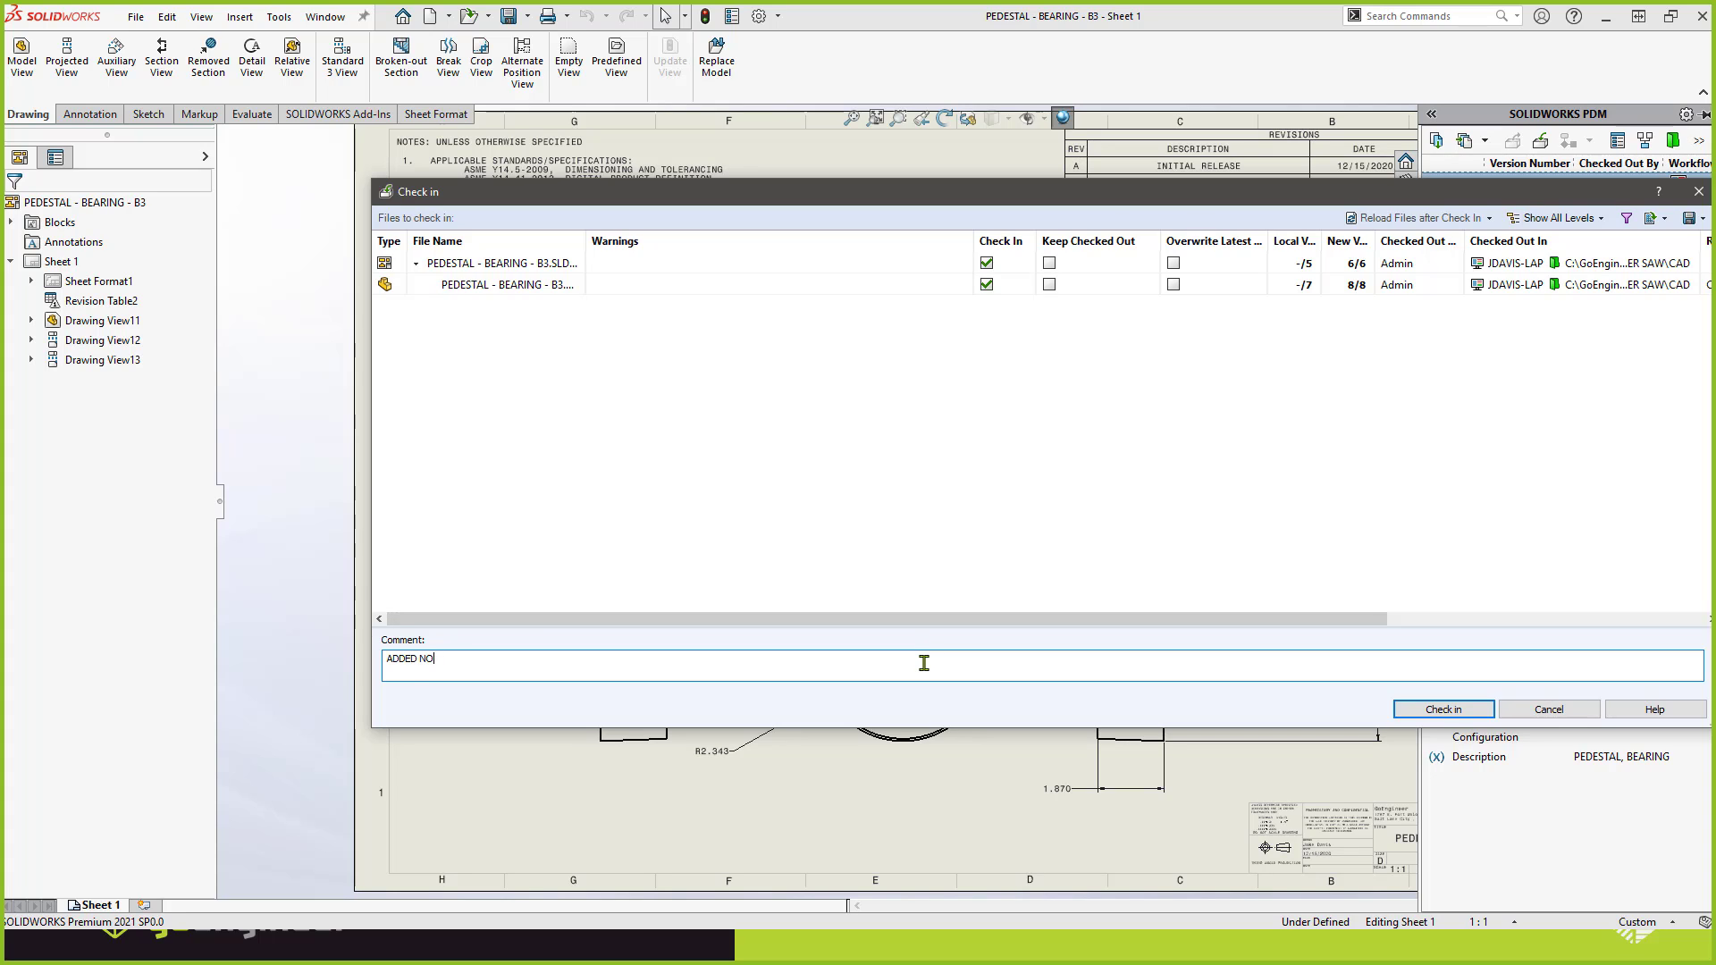
pyautogui.press('BackSpace')
pyautogui.press('BackSpace')
pyautogui.write('HO')
pyautogui.click(1437, 710)
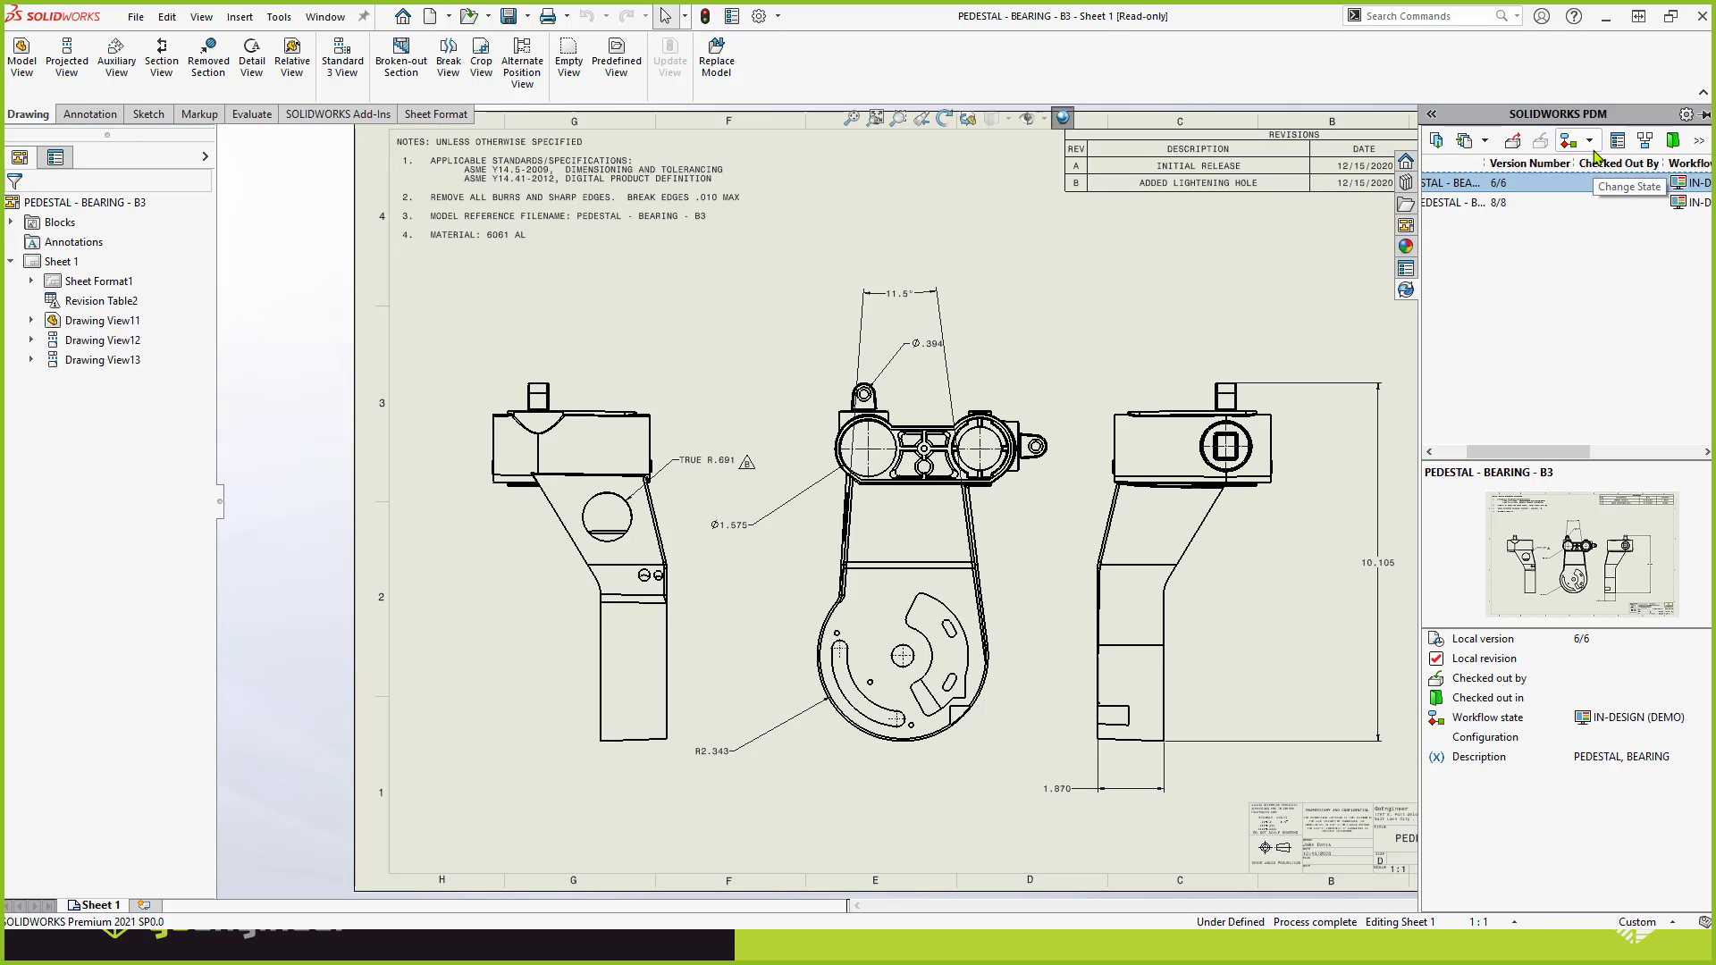
# Submit the drawing and its part for approval, and check the drawing's current state on its data card.
pyautogui.click(1590, 139)
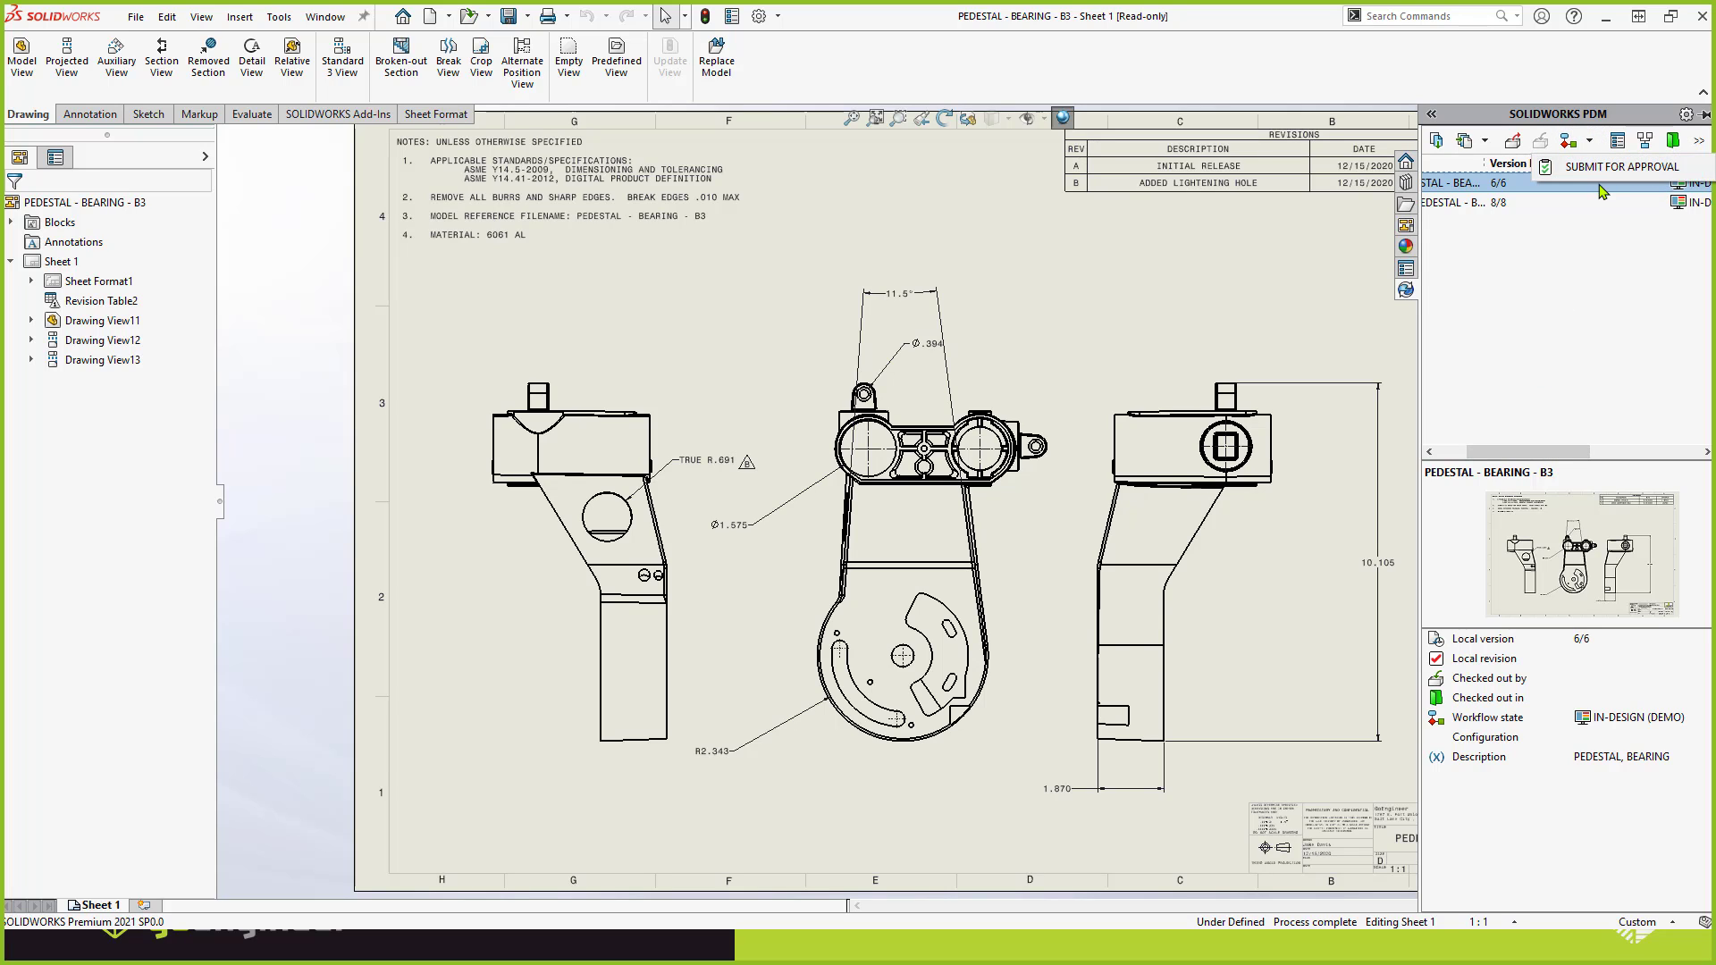
pyautogui.click(1589, 169)
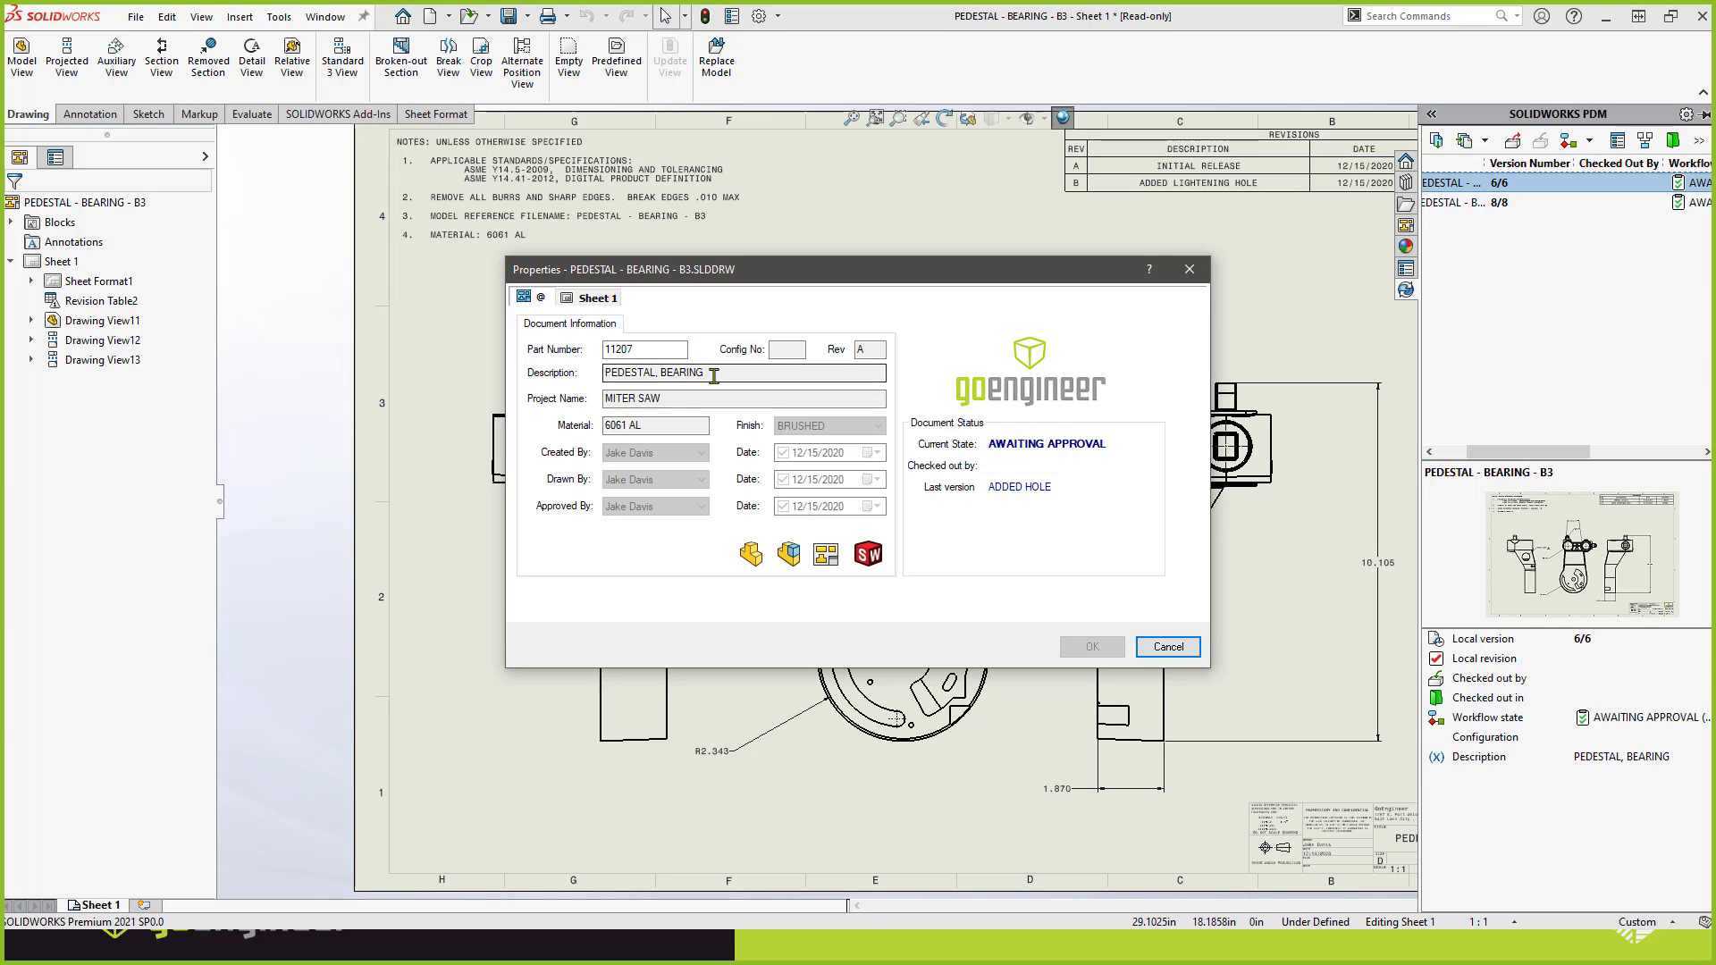
pyautogui.click(1166, 652)
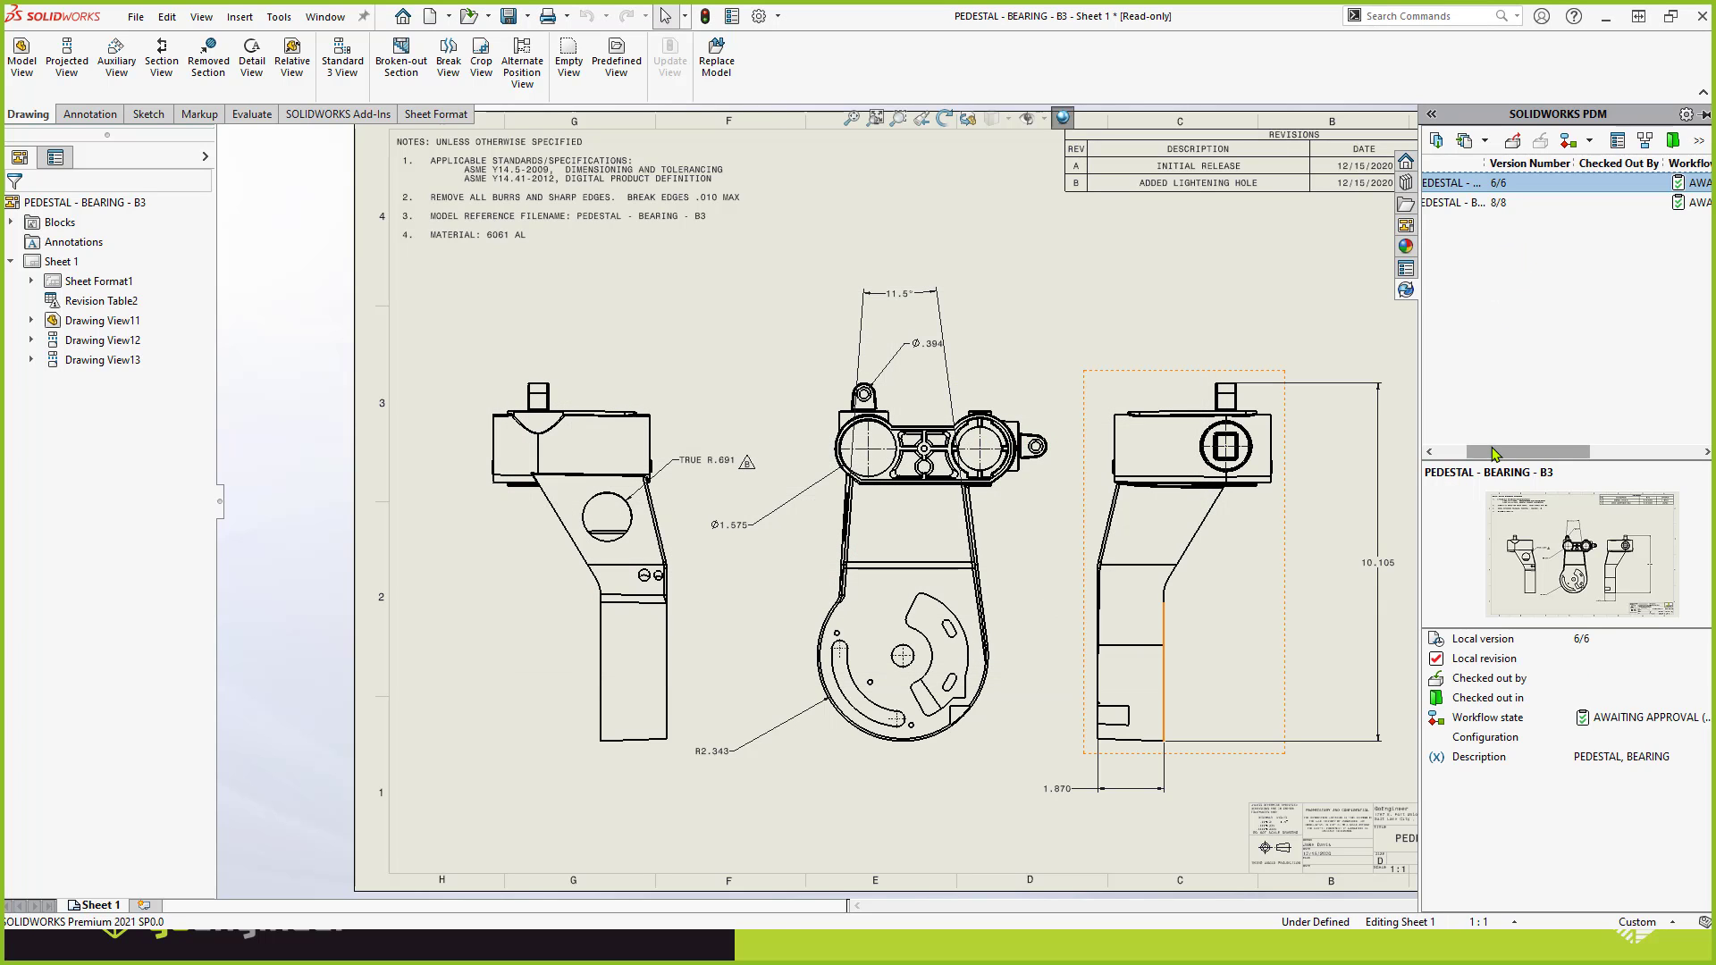
# Release the drawing and its part, and check the revision on the drawing's data card.
pyautogui.moveTo(1494, 454); pyautogui.dragTo(1469, 454)
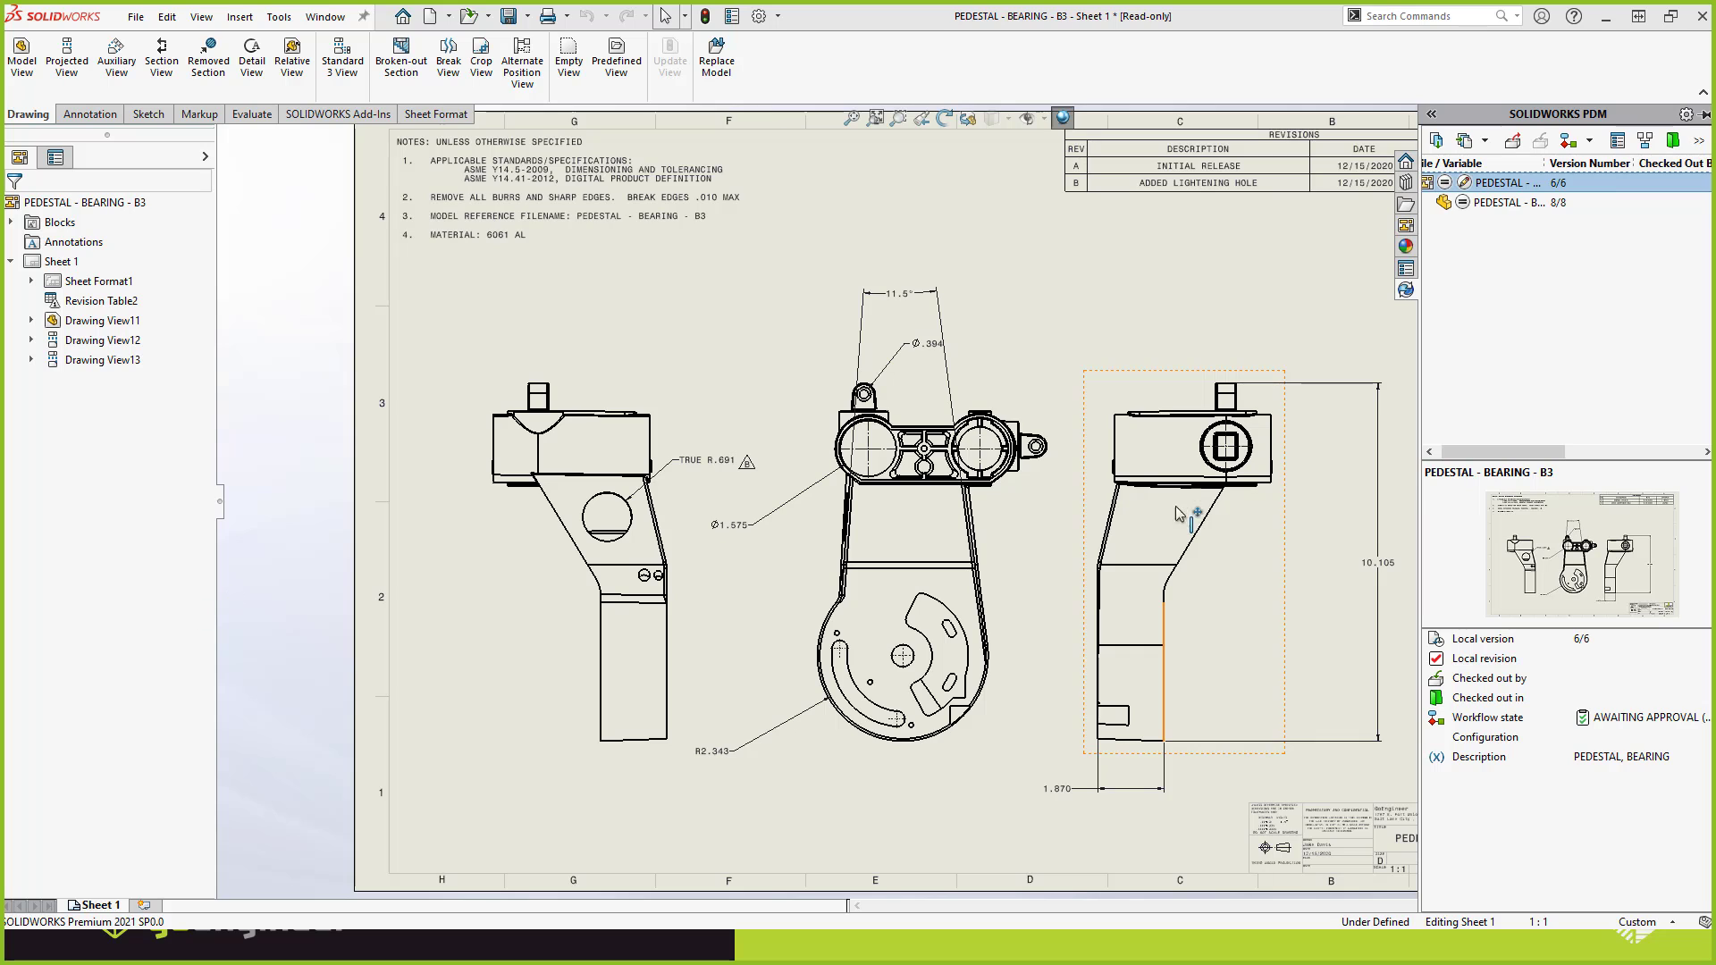
pyautogui.click(1484, 419)
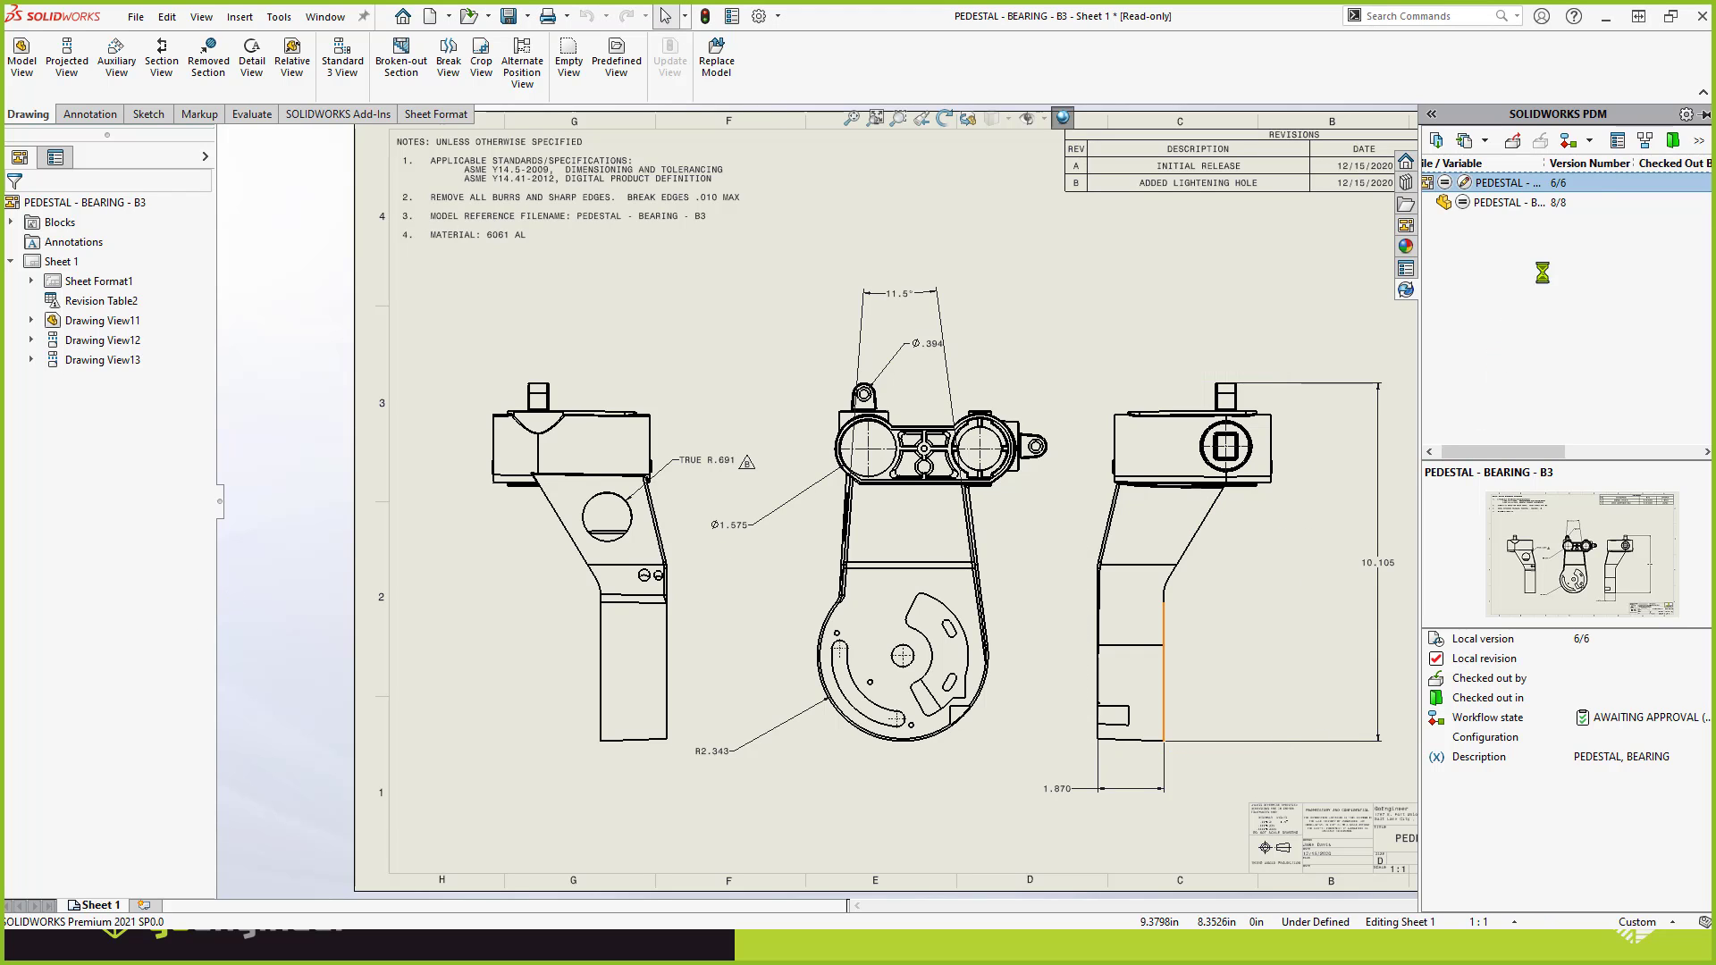
pyautogui.click(1616, 143)
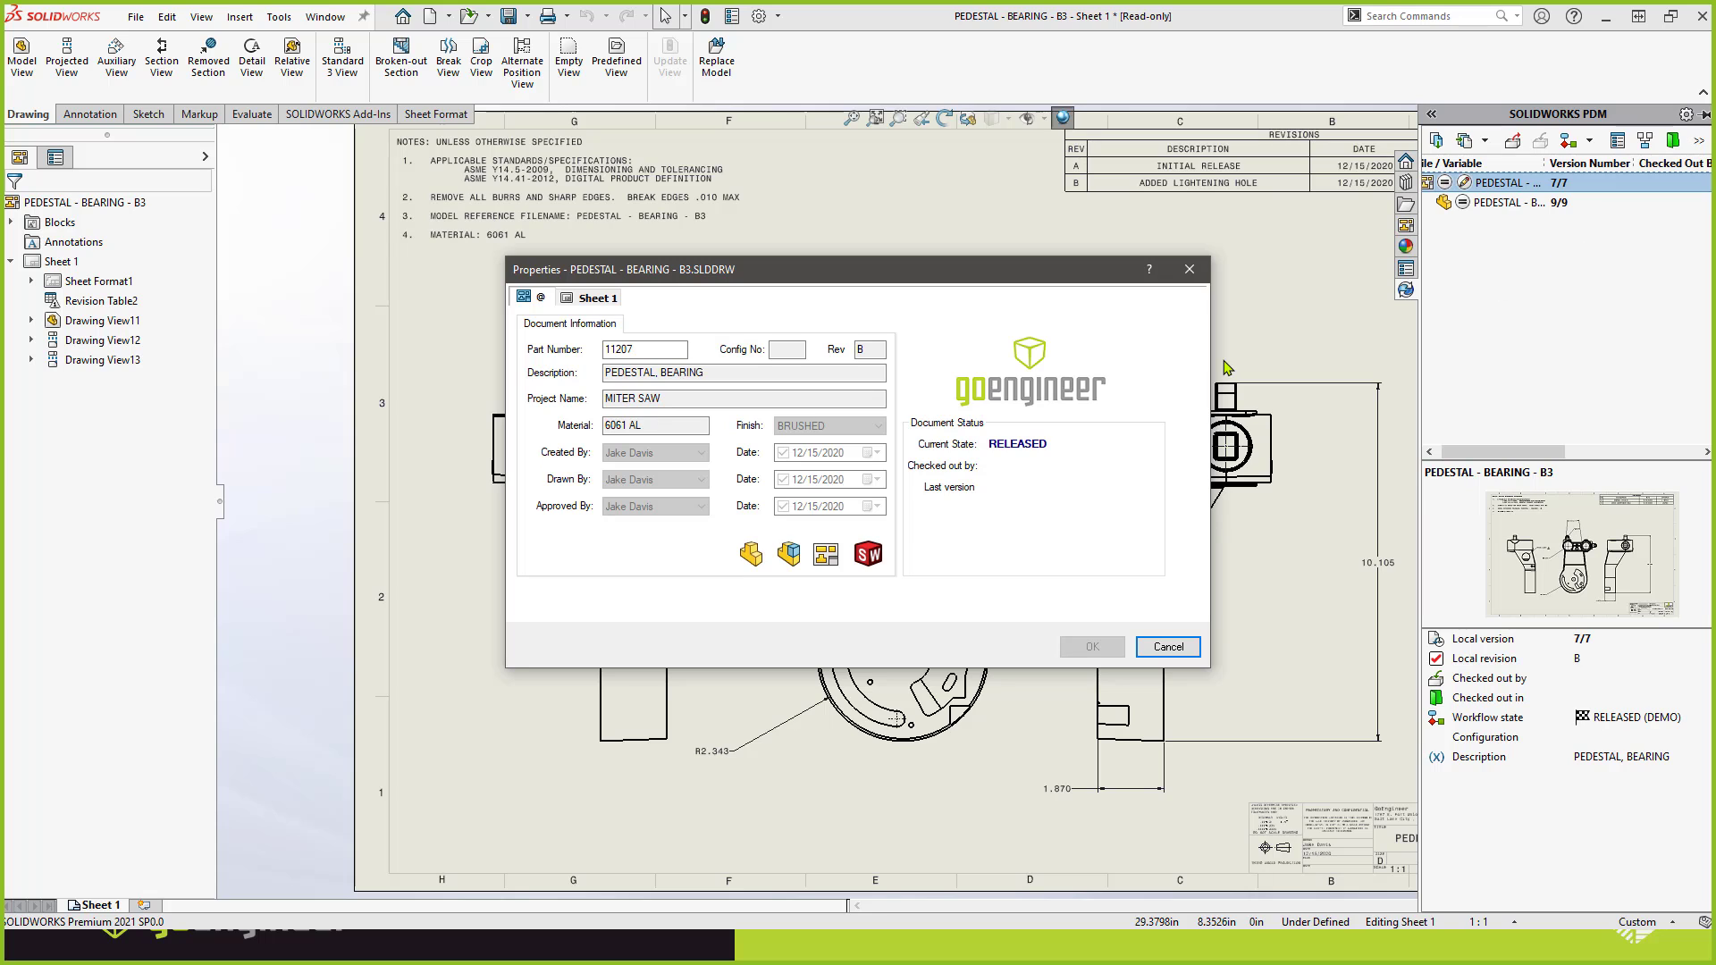
pyautogui.doubleClick(864, 350)
pyautogui.click(864, 352)
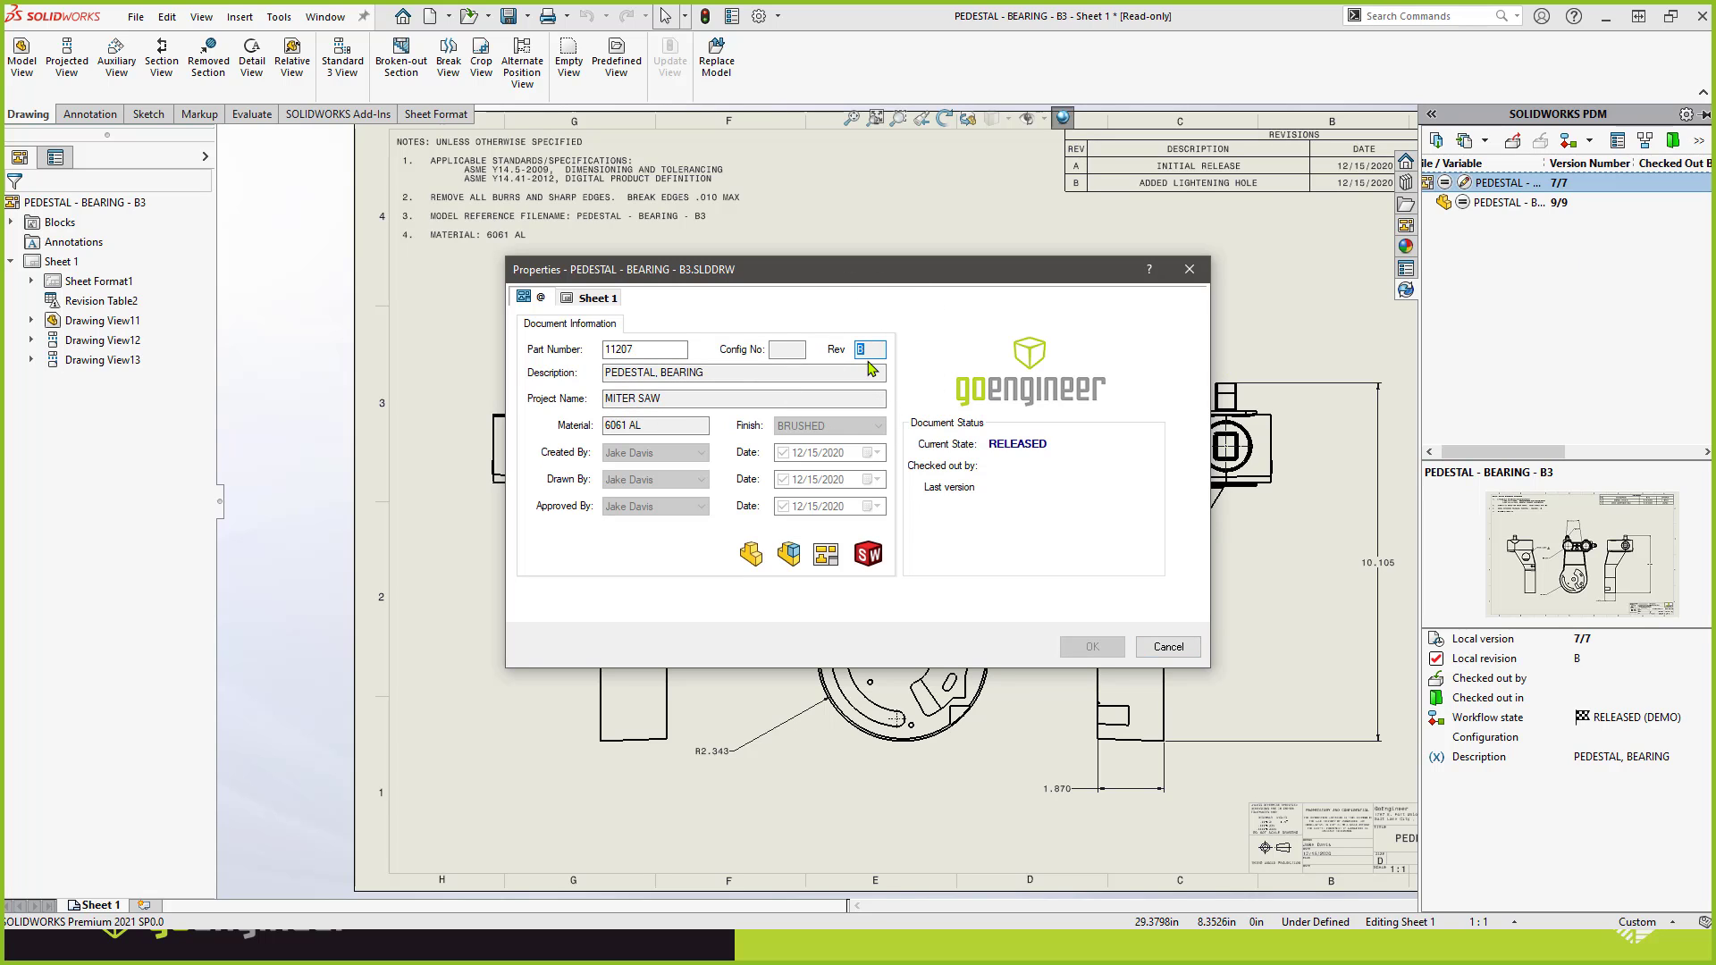
pyautogui.click(1166, 647)
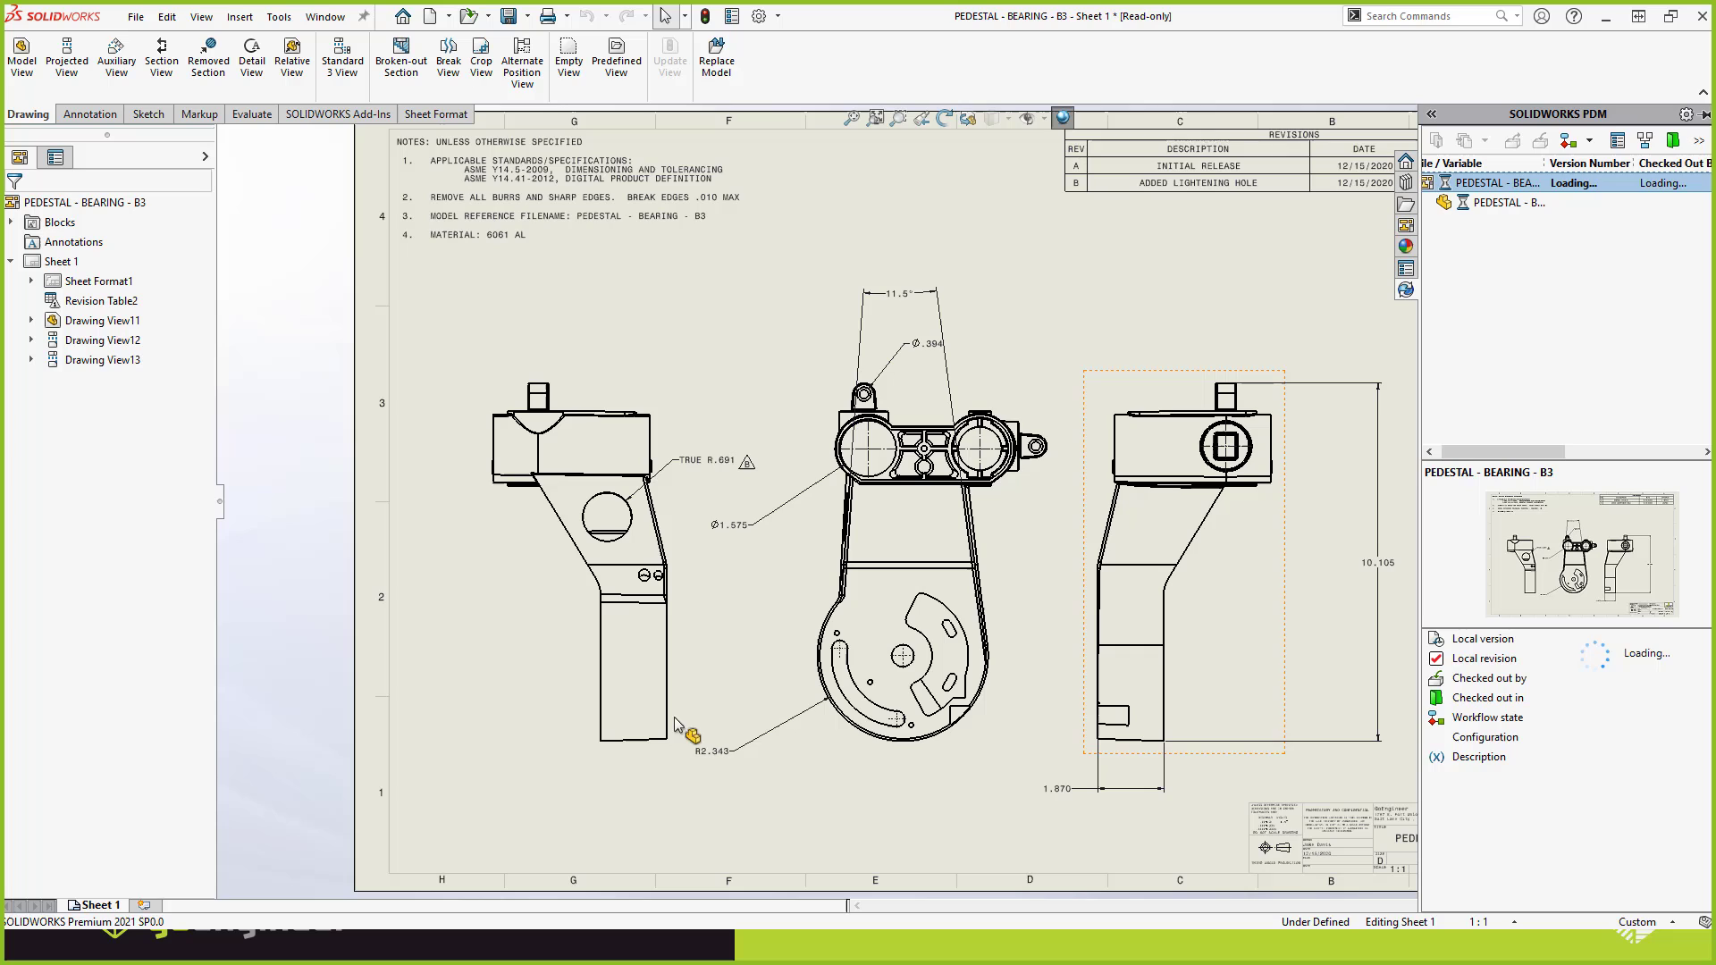
# Collapse the PDM pane and close the drawing without saving the modified documents.
pyautogui.click(482, 770)
pyautogui.click(491, 820)
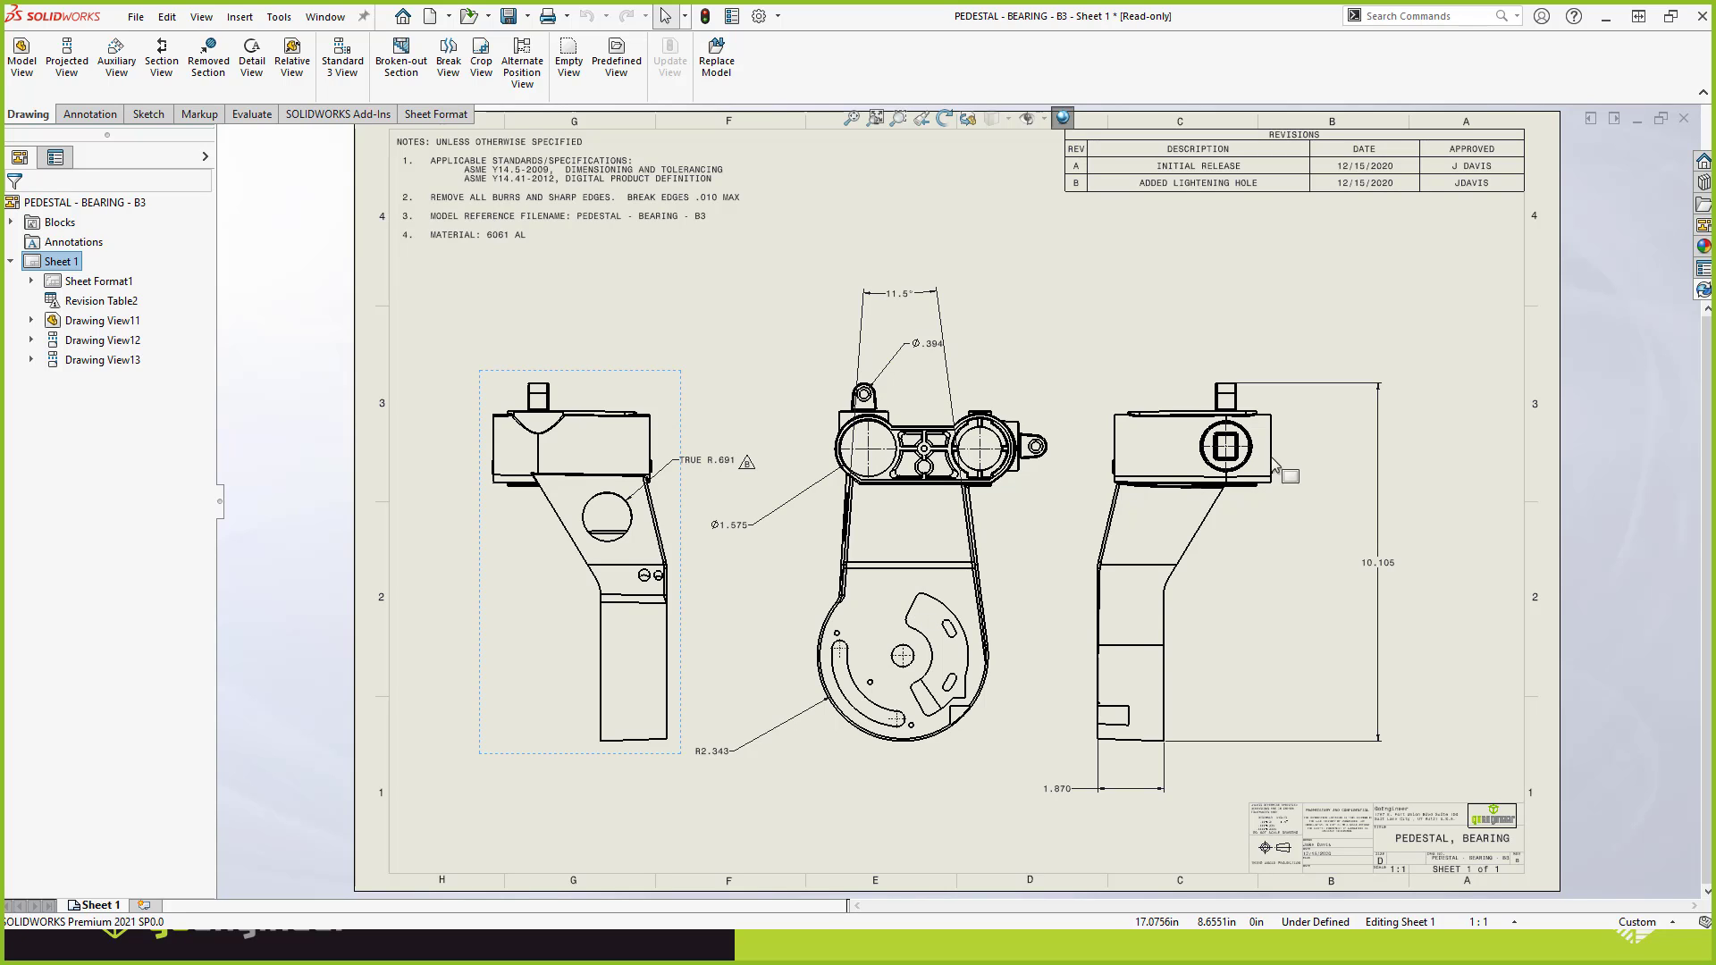
pyautogui.click(1684, 121)
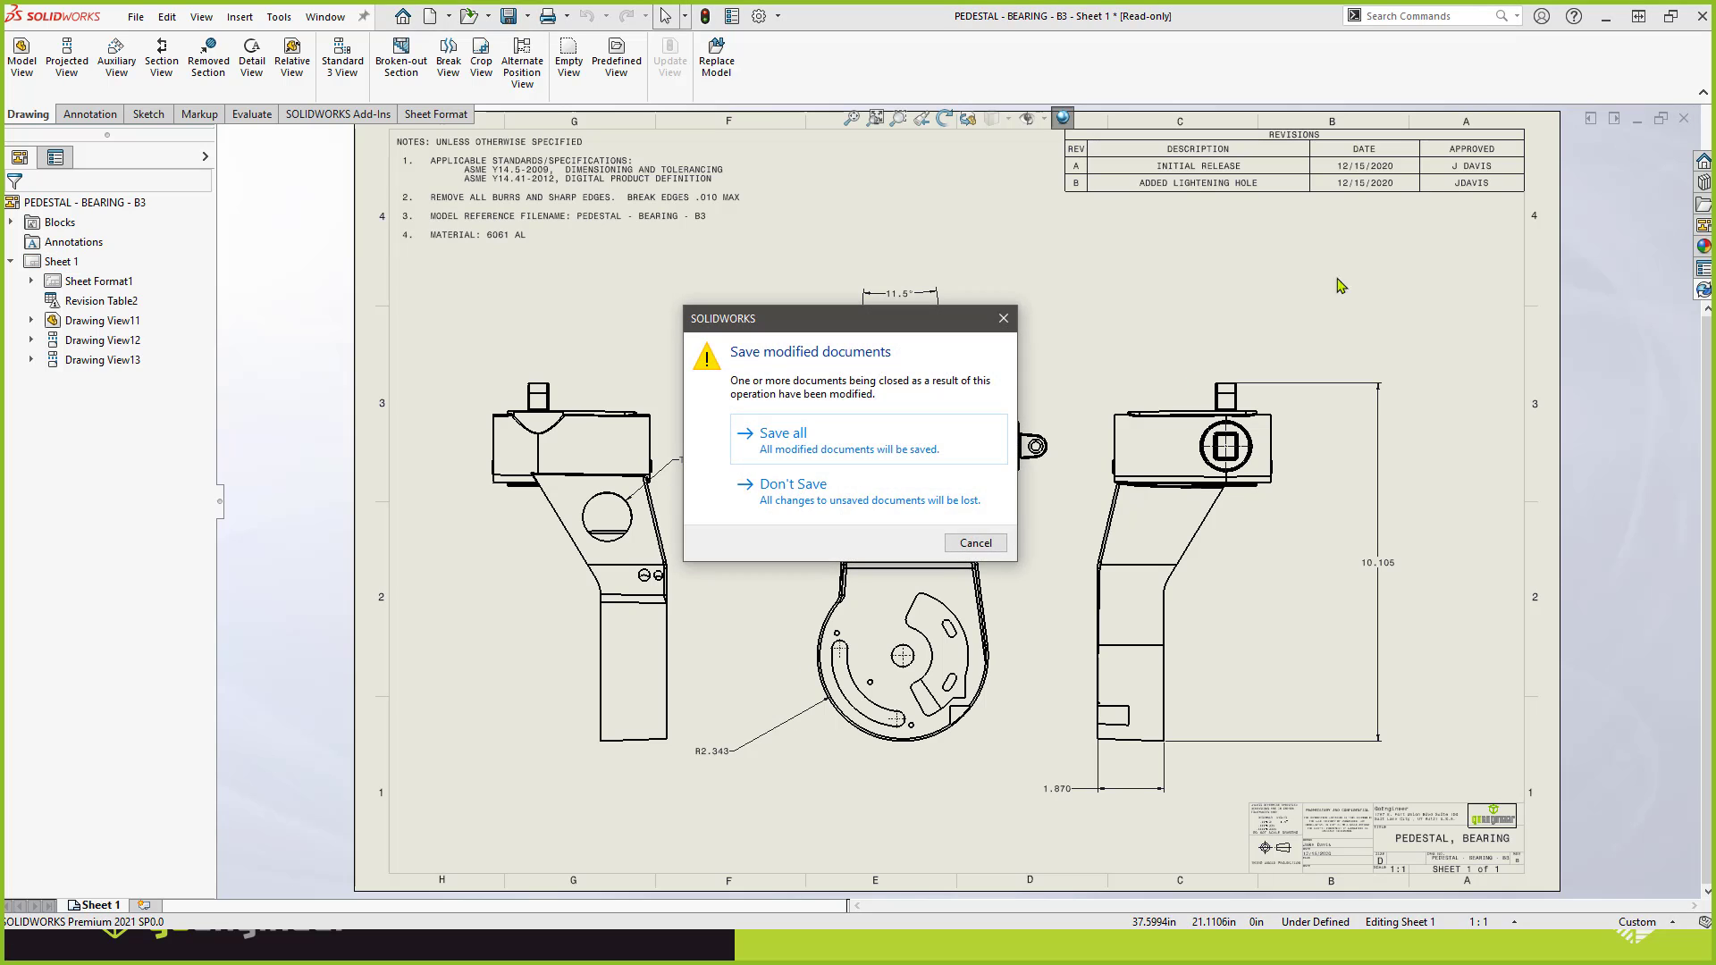
pyautogui.click(937, 496)
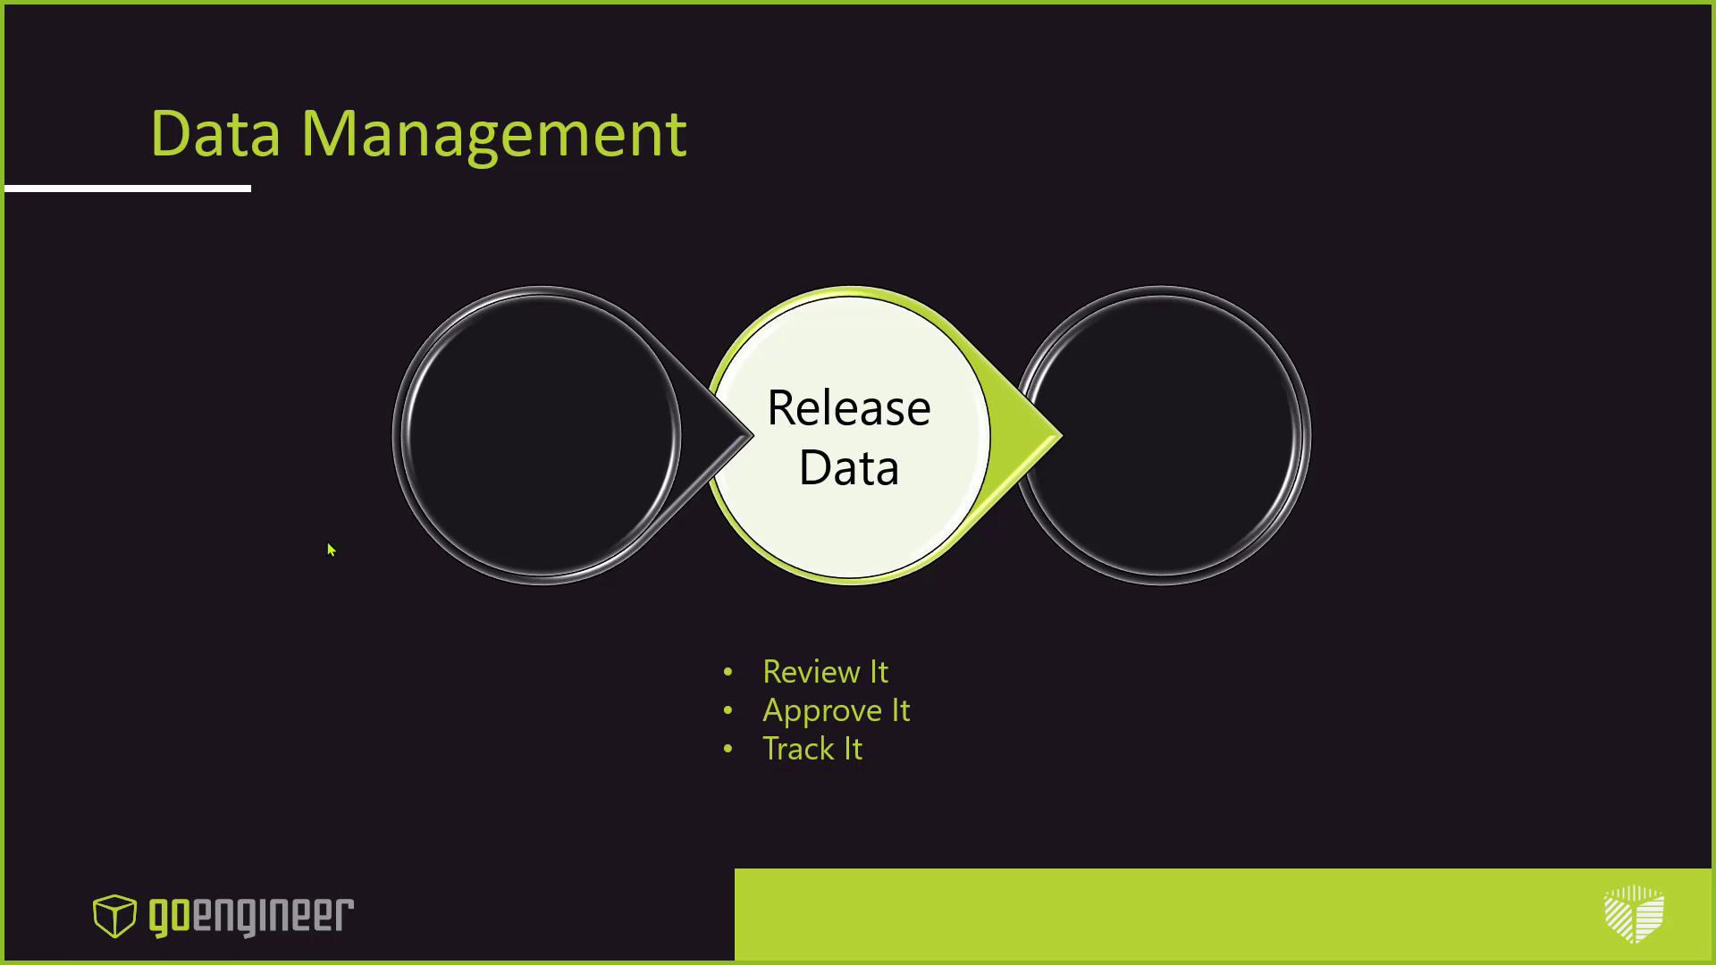
pyautogui.press('Right')
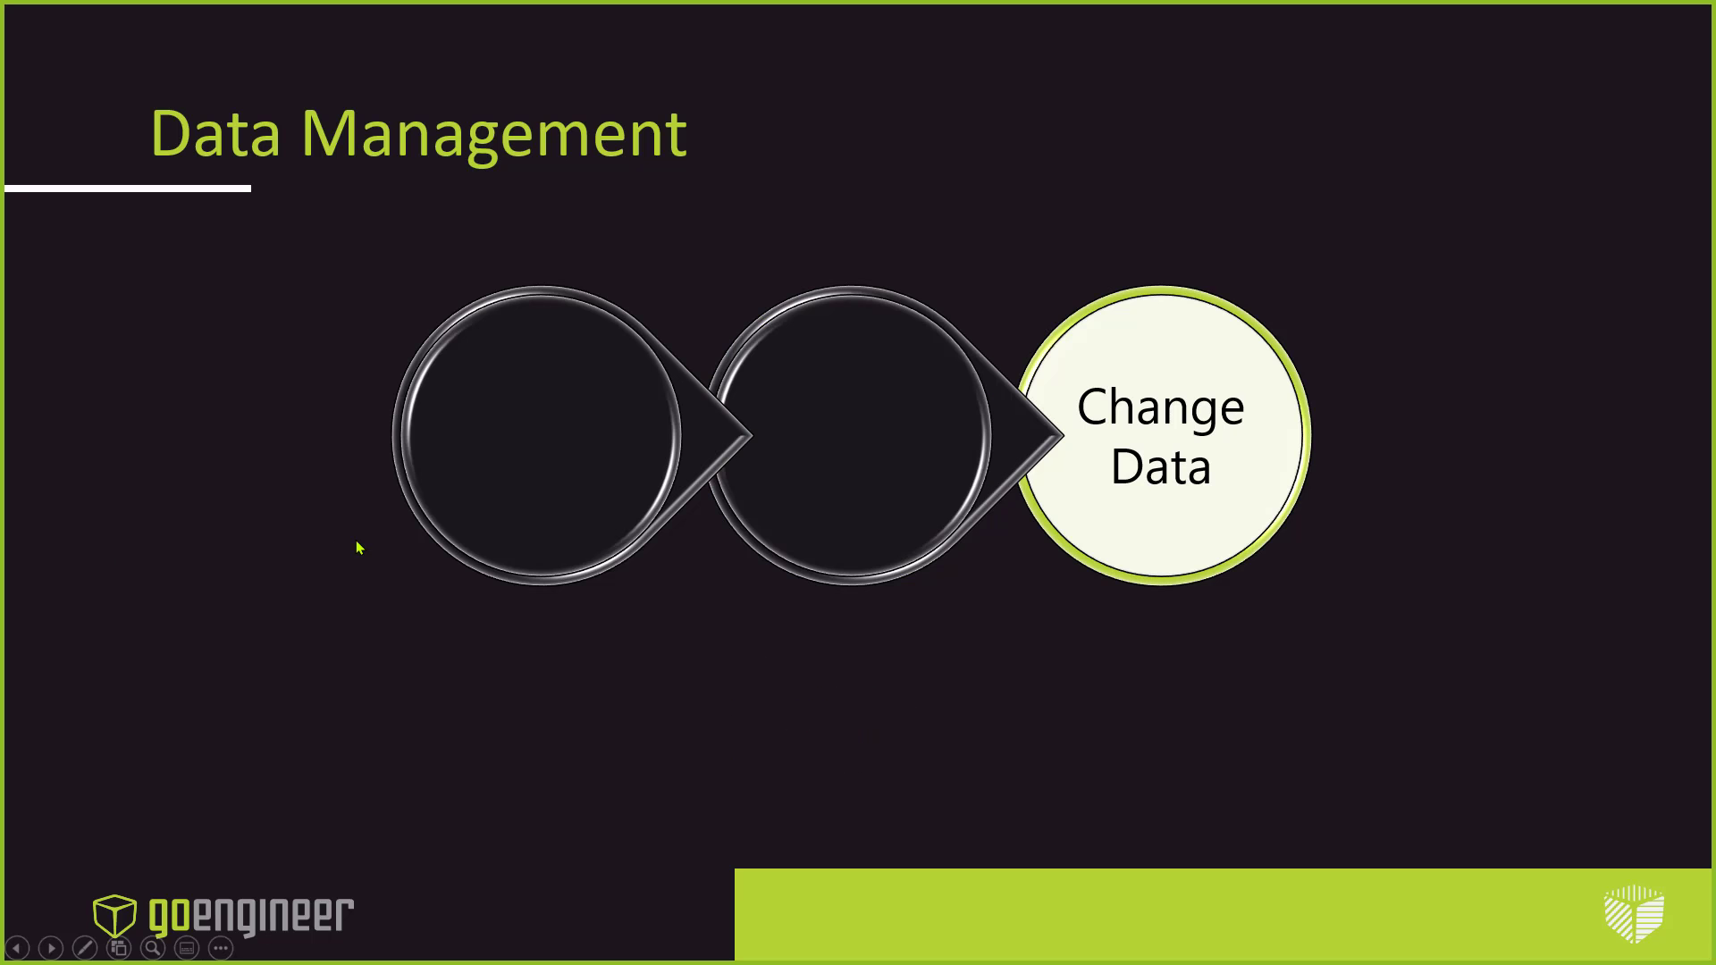